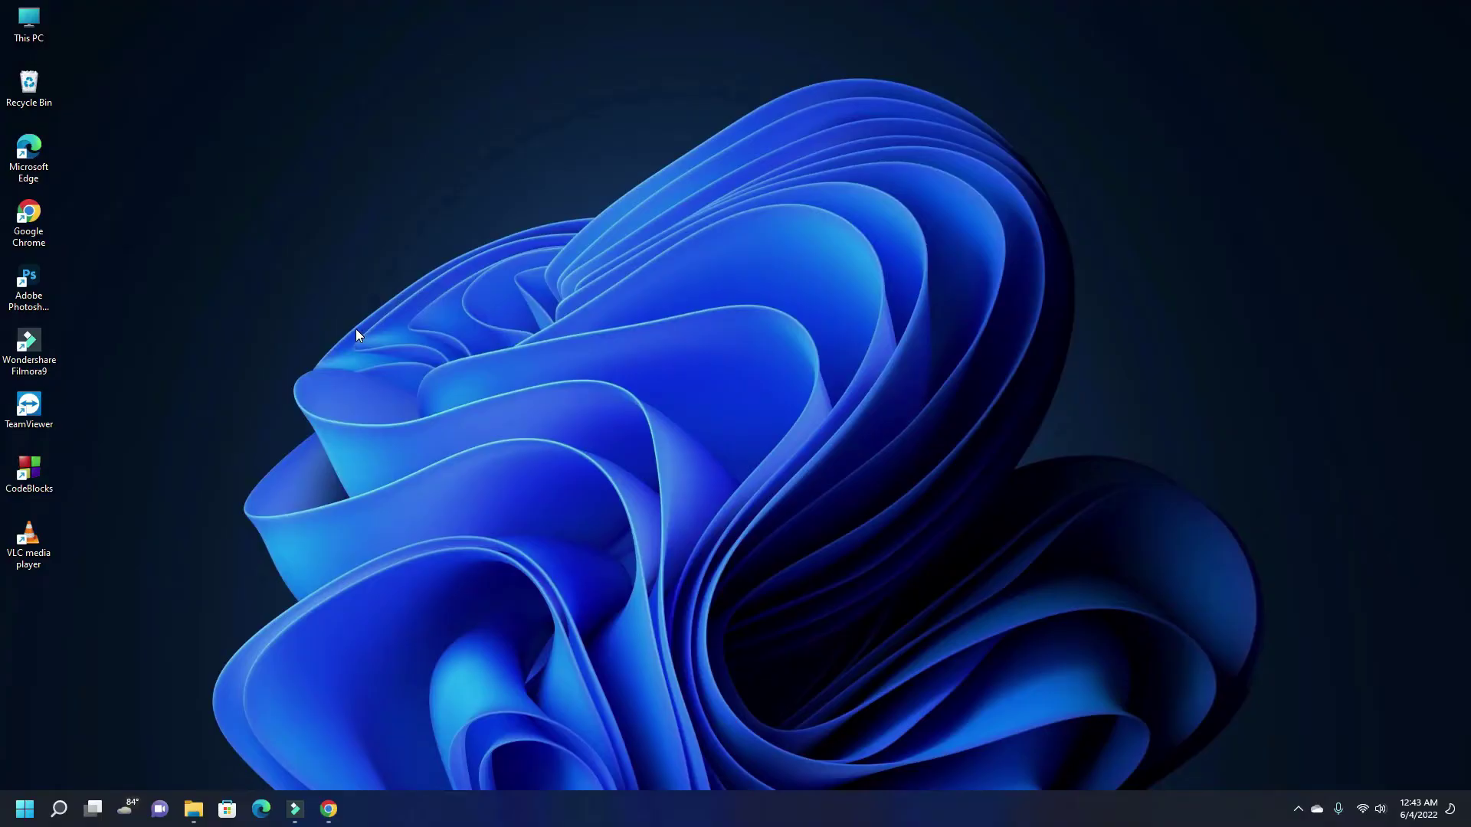
Step: In Google Chrome, search Google for "download android studio" and open the Android Studio download page from the results
click(329, 808)
drag(357, 116, 152, 129)
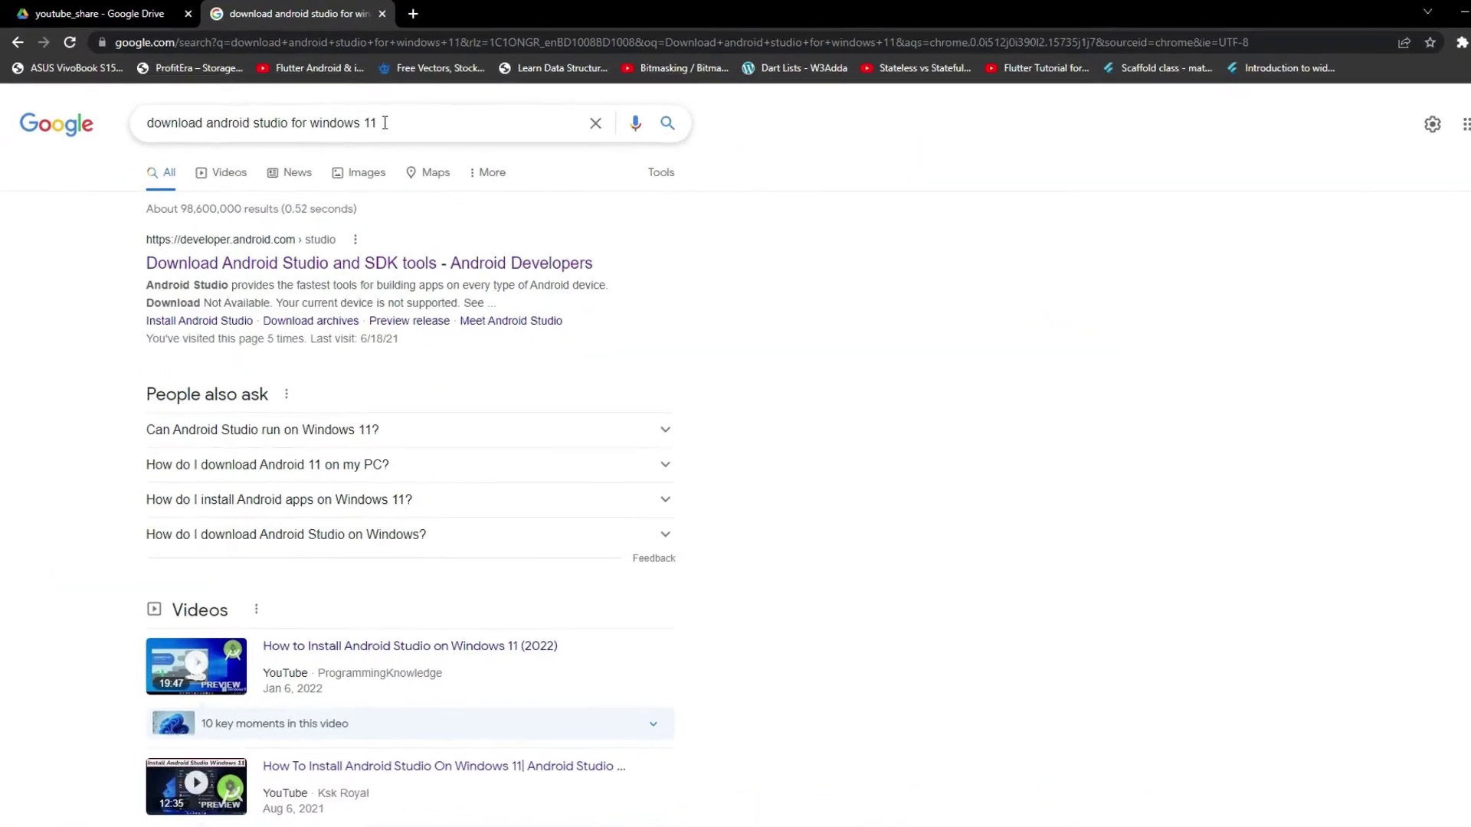
drag(213, 182, 176, 167)
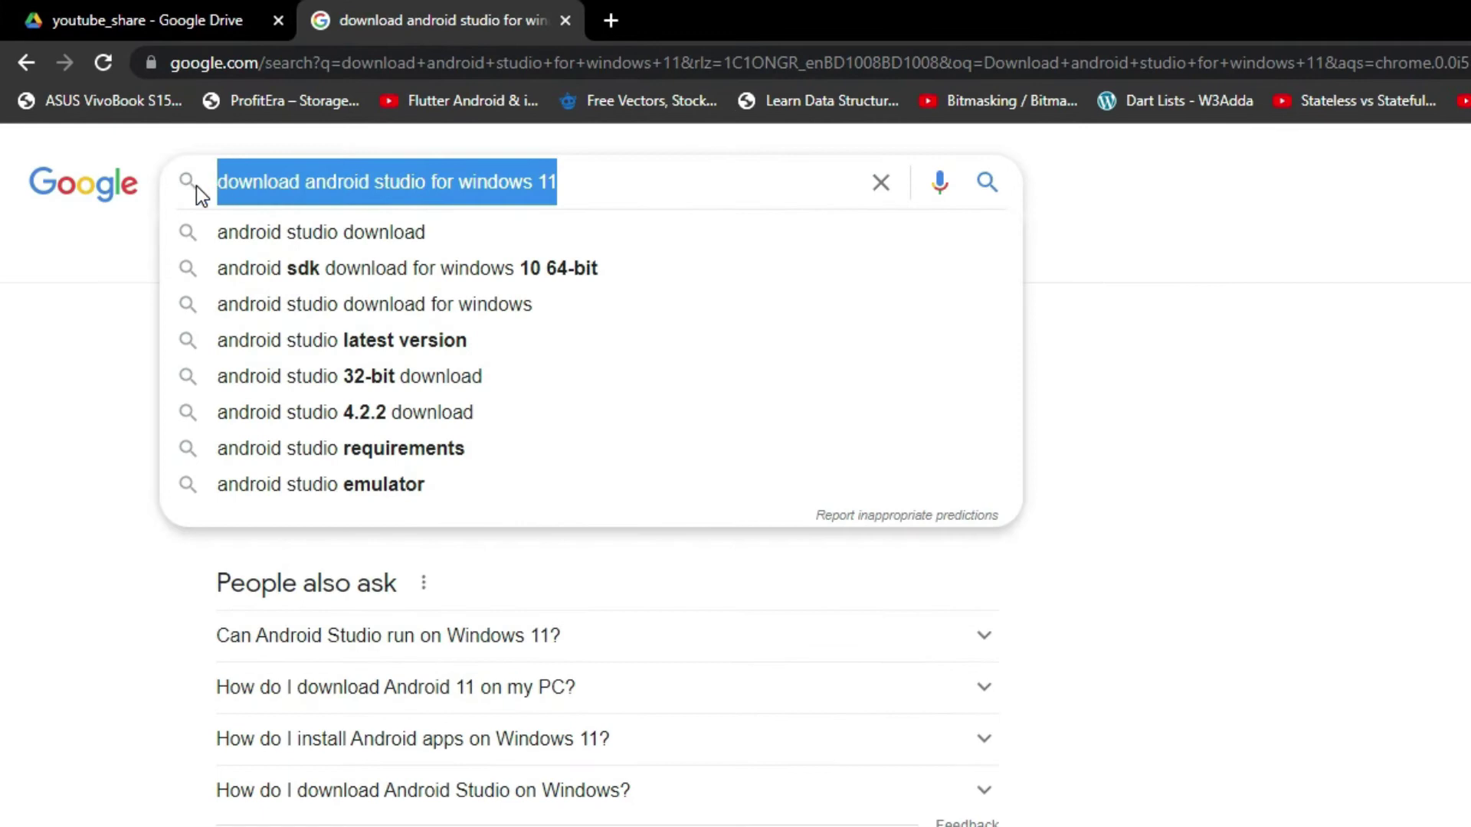
click(587, 186)
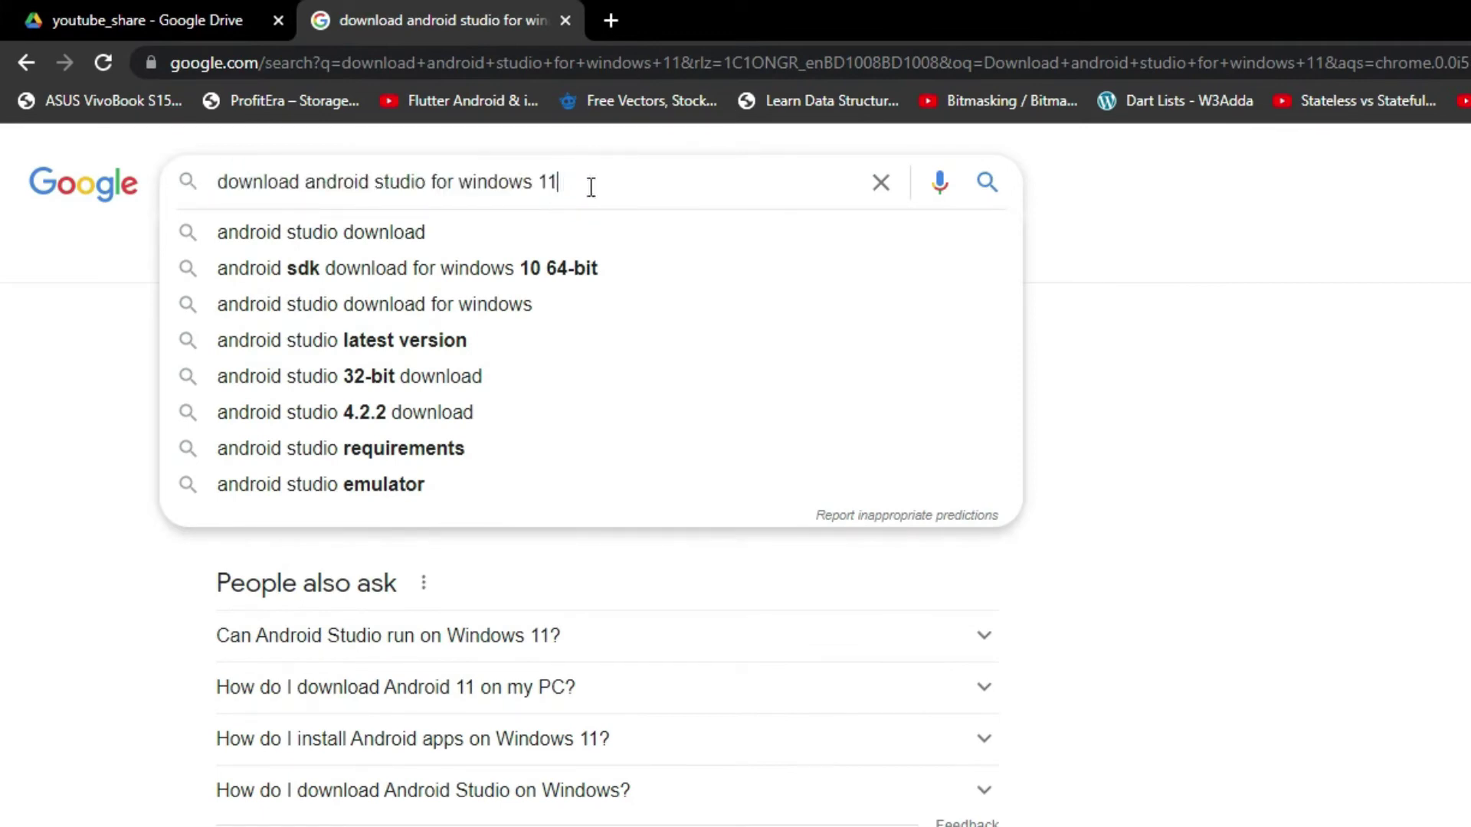
drag(556, 187, 428, 188)
click(582, 186)
key(BackSpace)
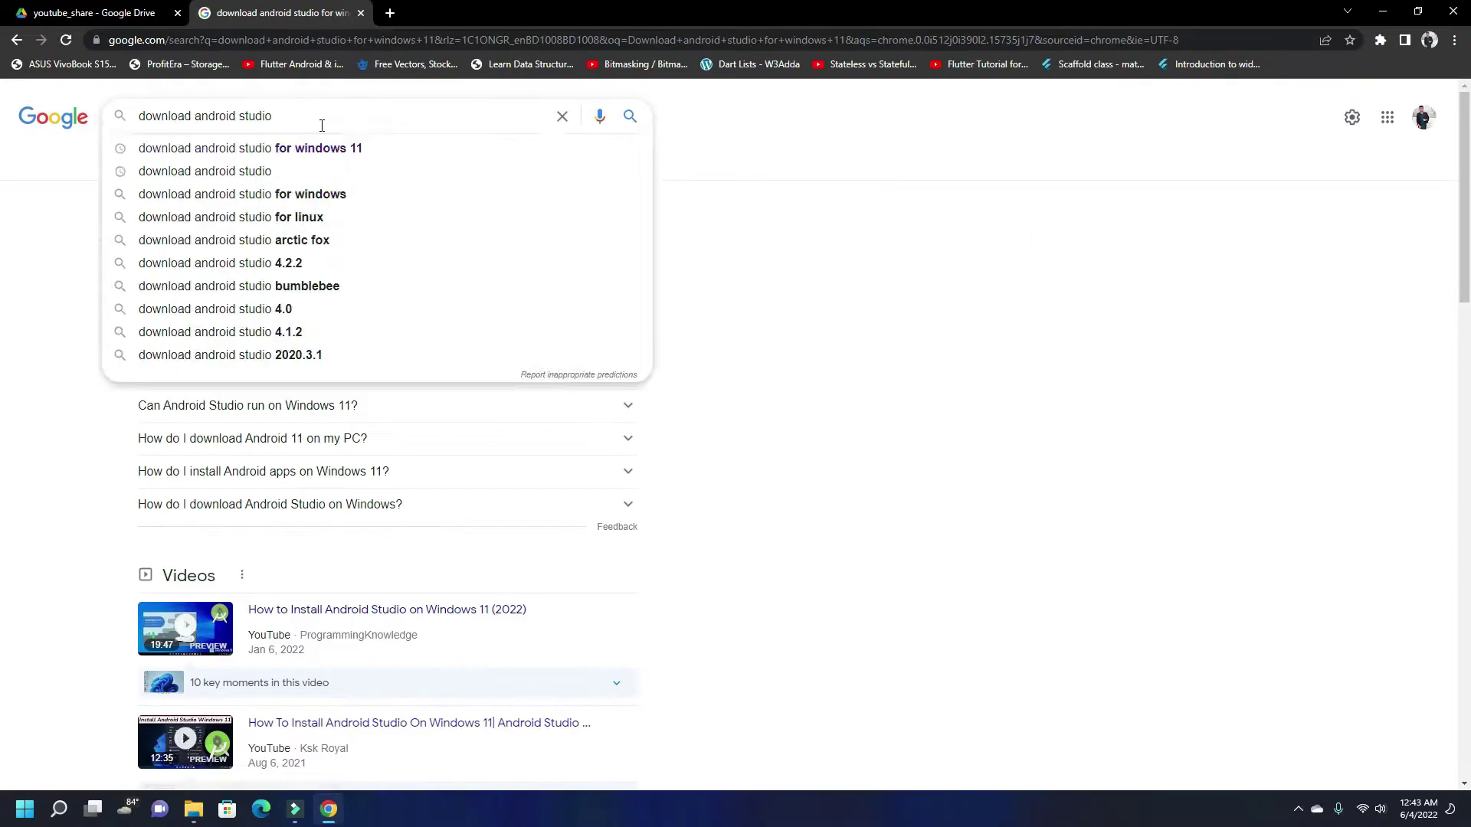
key(Return)
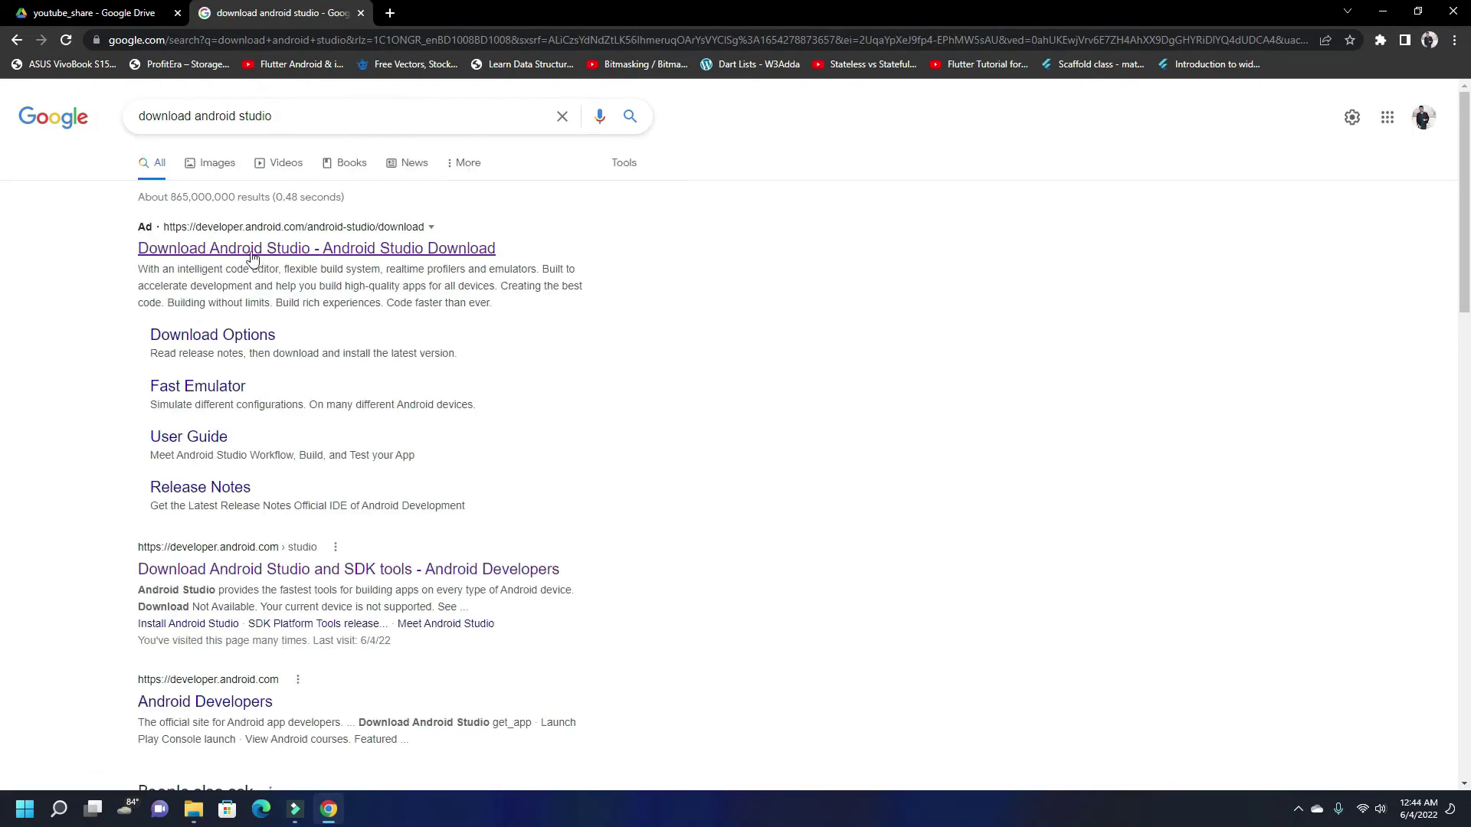
click(289, 248)
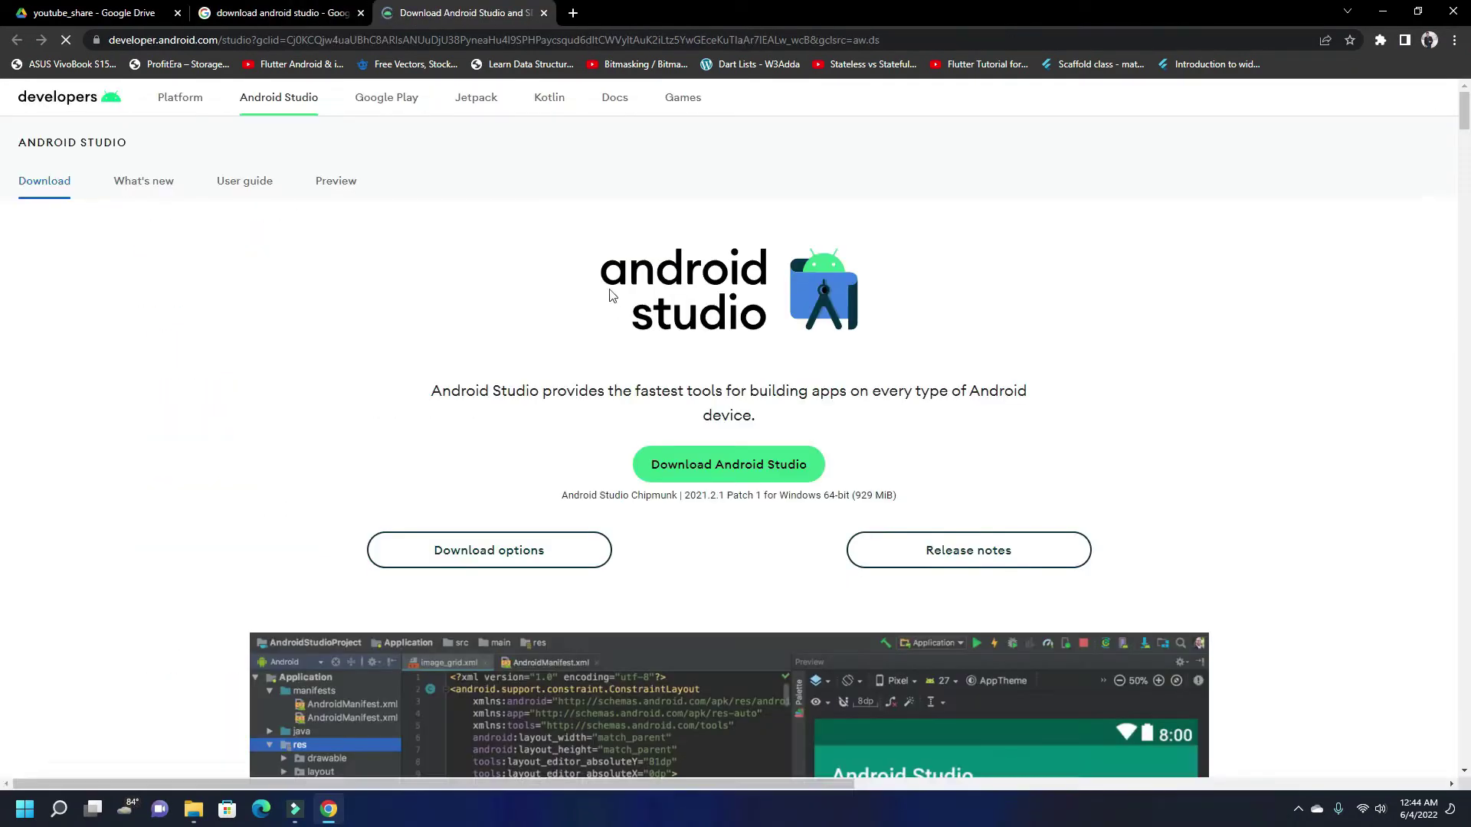
Step: Agree to the license terms and start downloading Android Studio Chipmunk 2021.2.1 Patch 1 for Windows
click(720, 481)
scroll(291, 522, down, 19)
scroll(291, 523, down, 2)
click(204, 638)
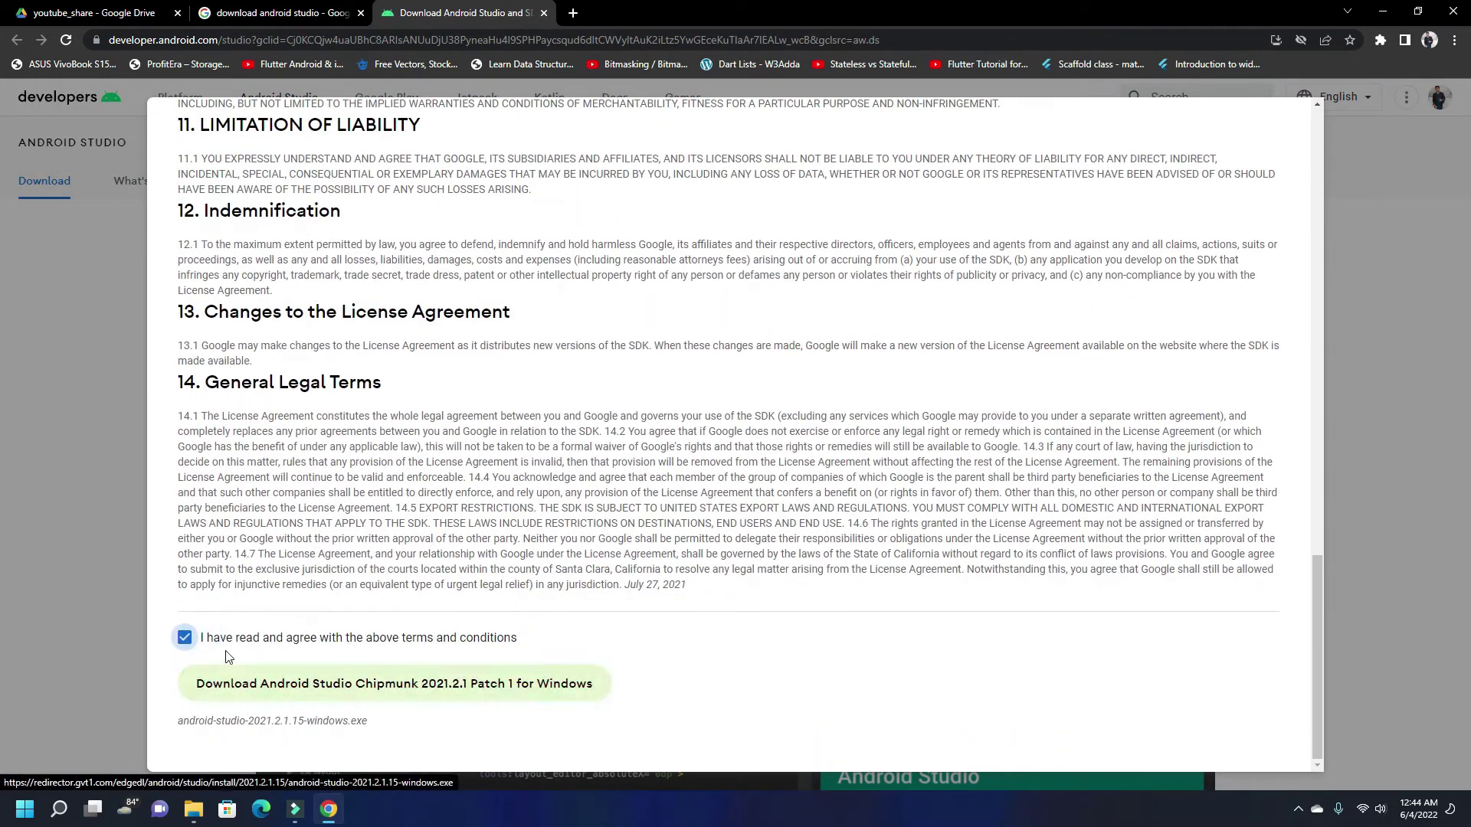
click(451, 689)
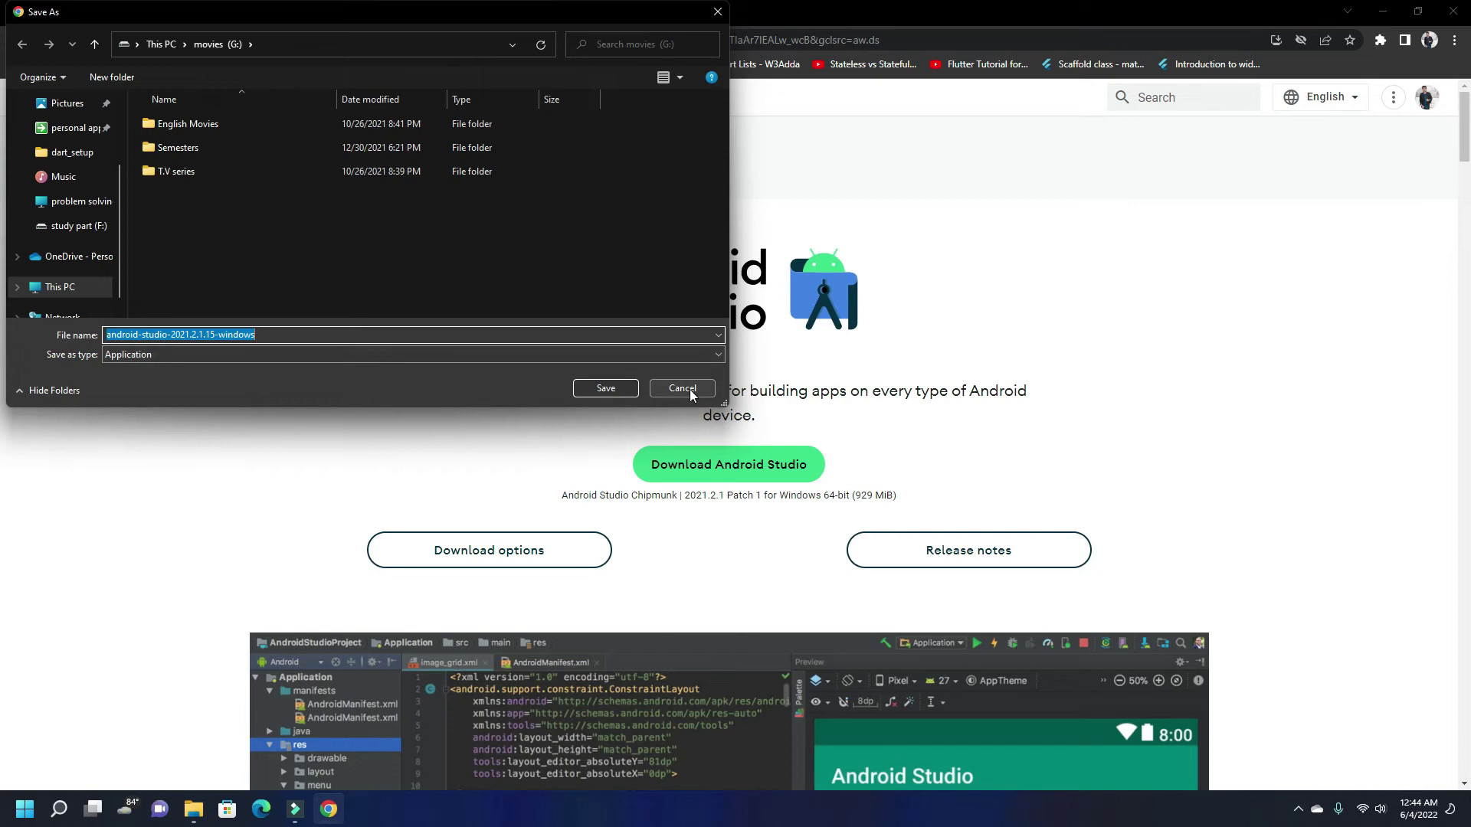
click(616, 392)
Step: Run the android-studio-2021.2.1.15-windows installer from the Downloads folder as administrator
click(1384, 9)
double_click(26, 17)
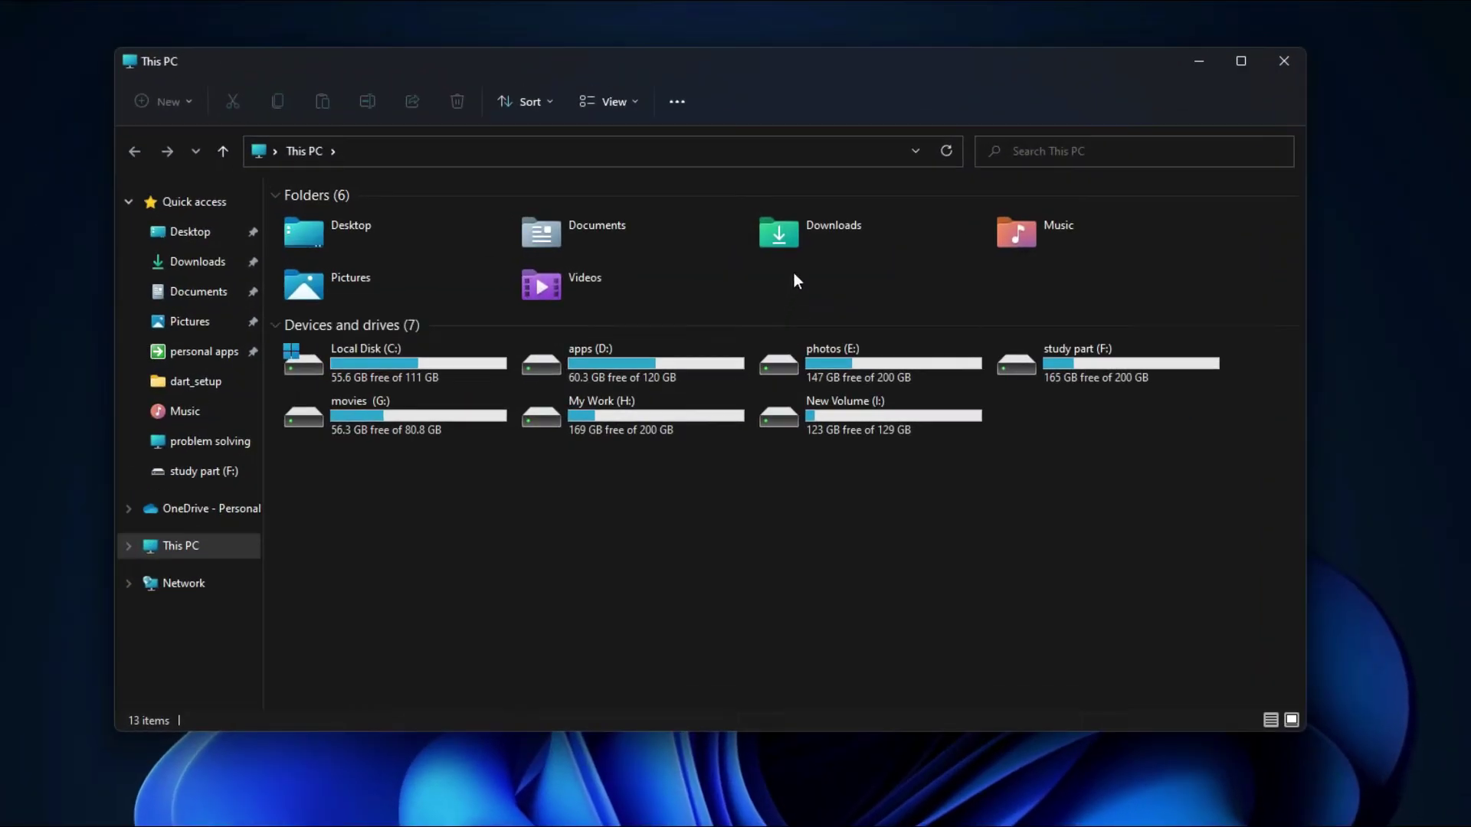
double_click(773, 222)
right_click(395, 246)
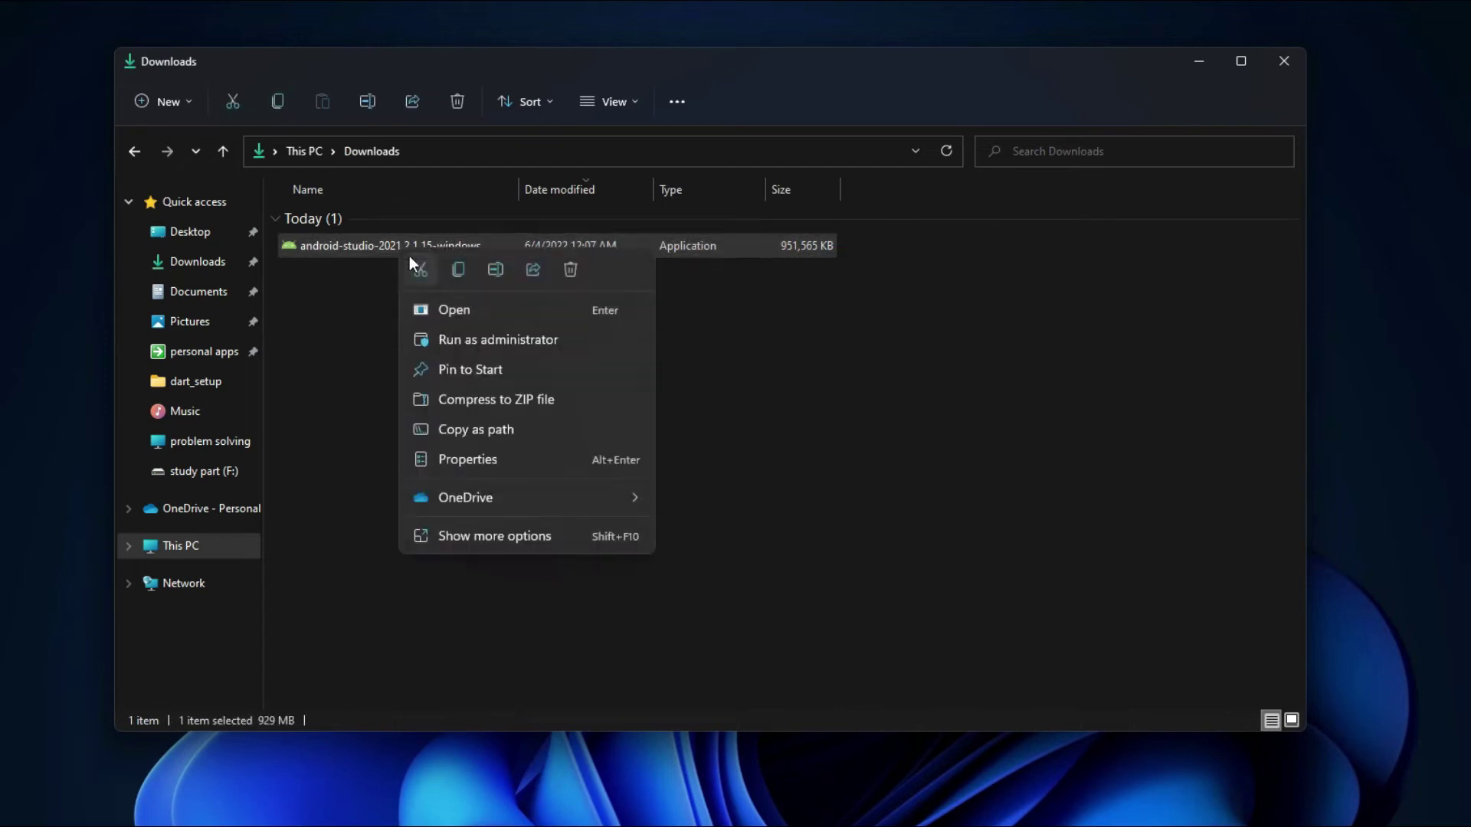
click(453, 334)
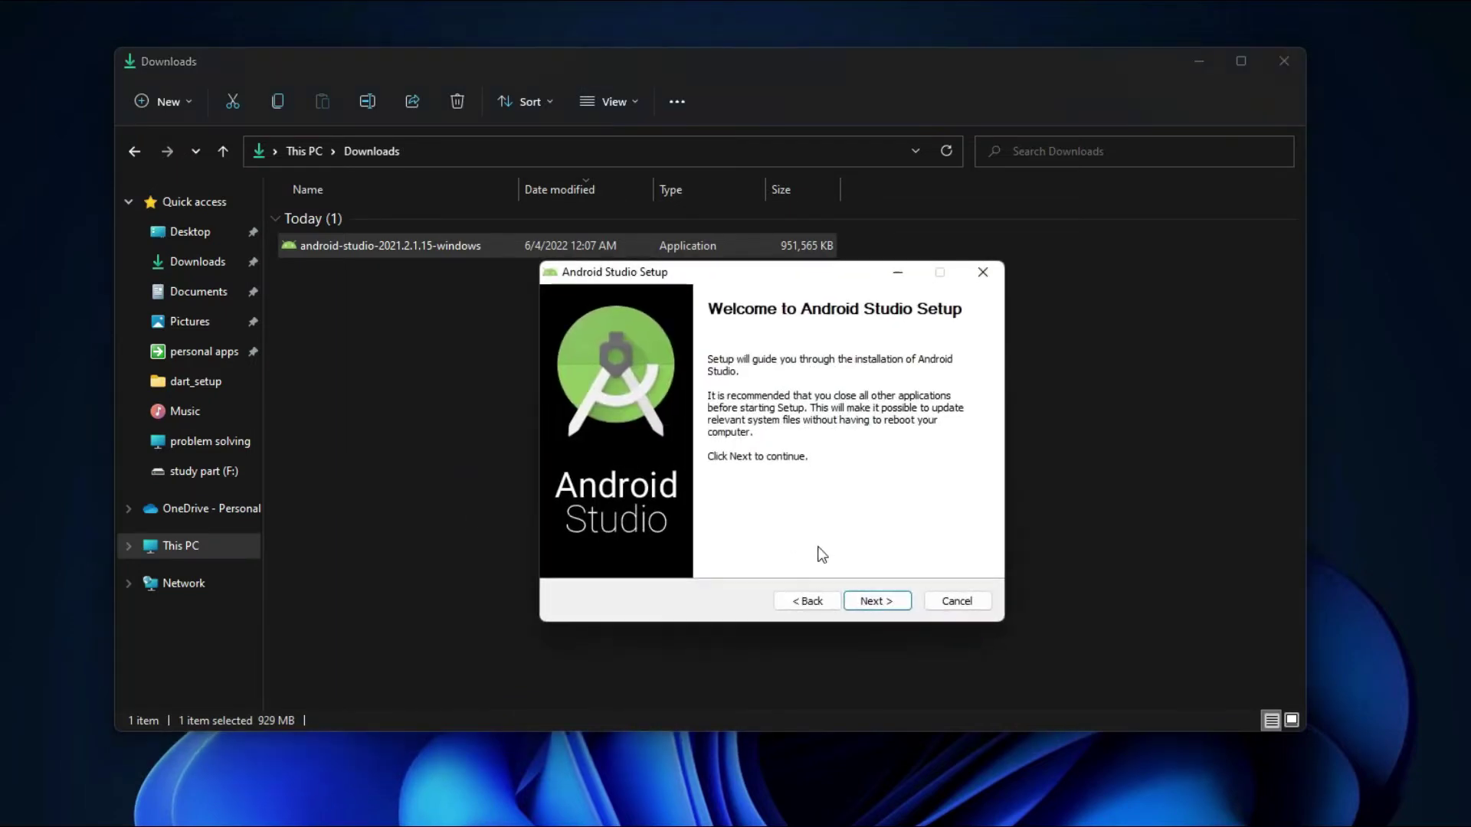
Step: Accept the default setup options, with Android Studio as the Start Menu folder, and start the installation
click(888, 606)
click(877, 603)
click(879, 602)
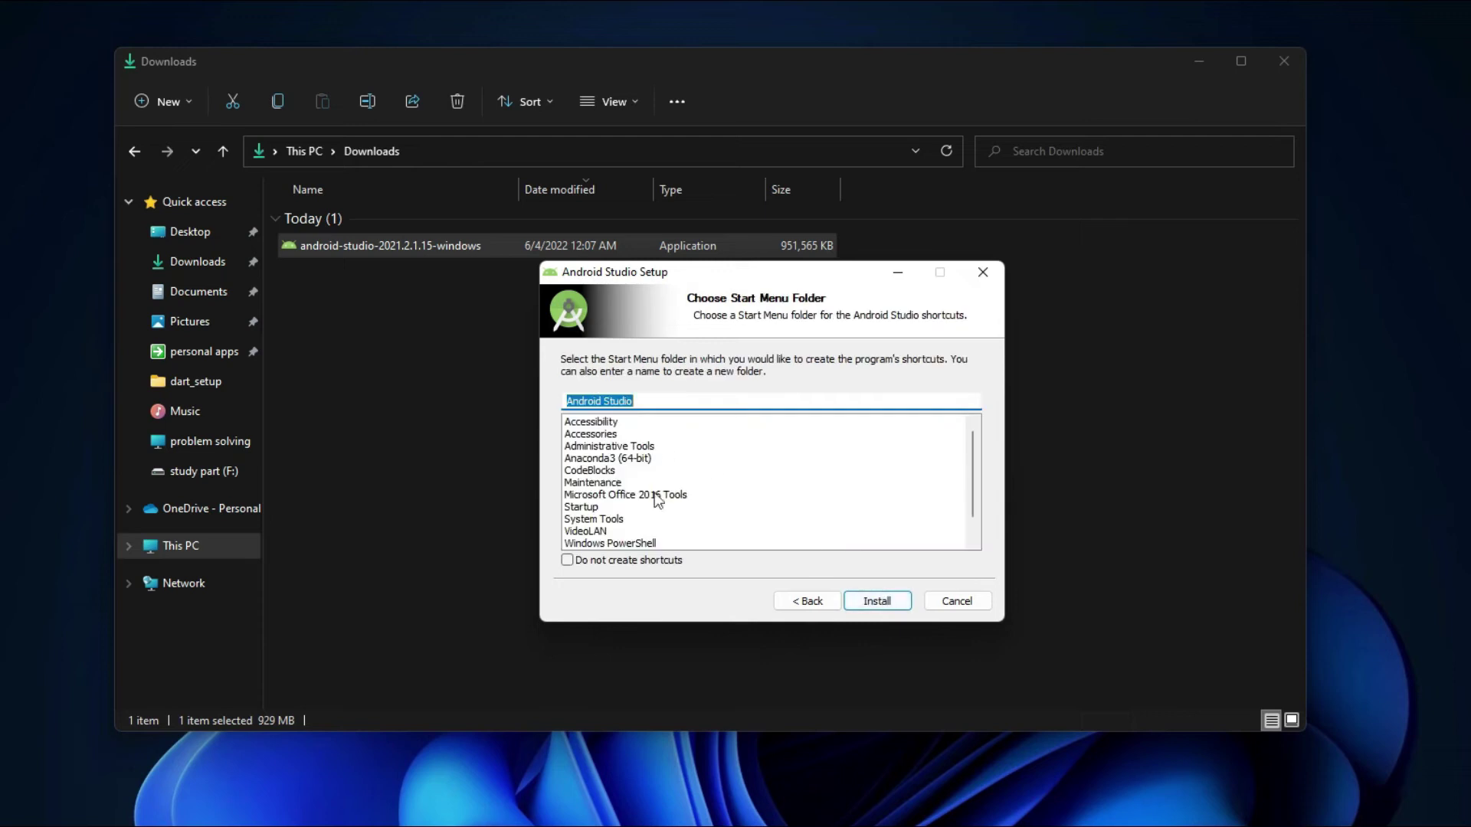
click(880, 601)
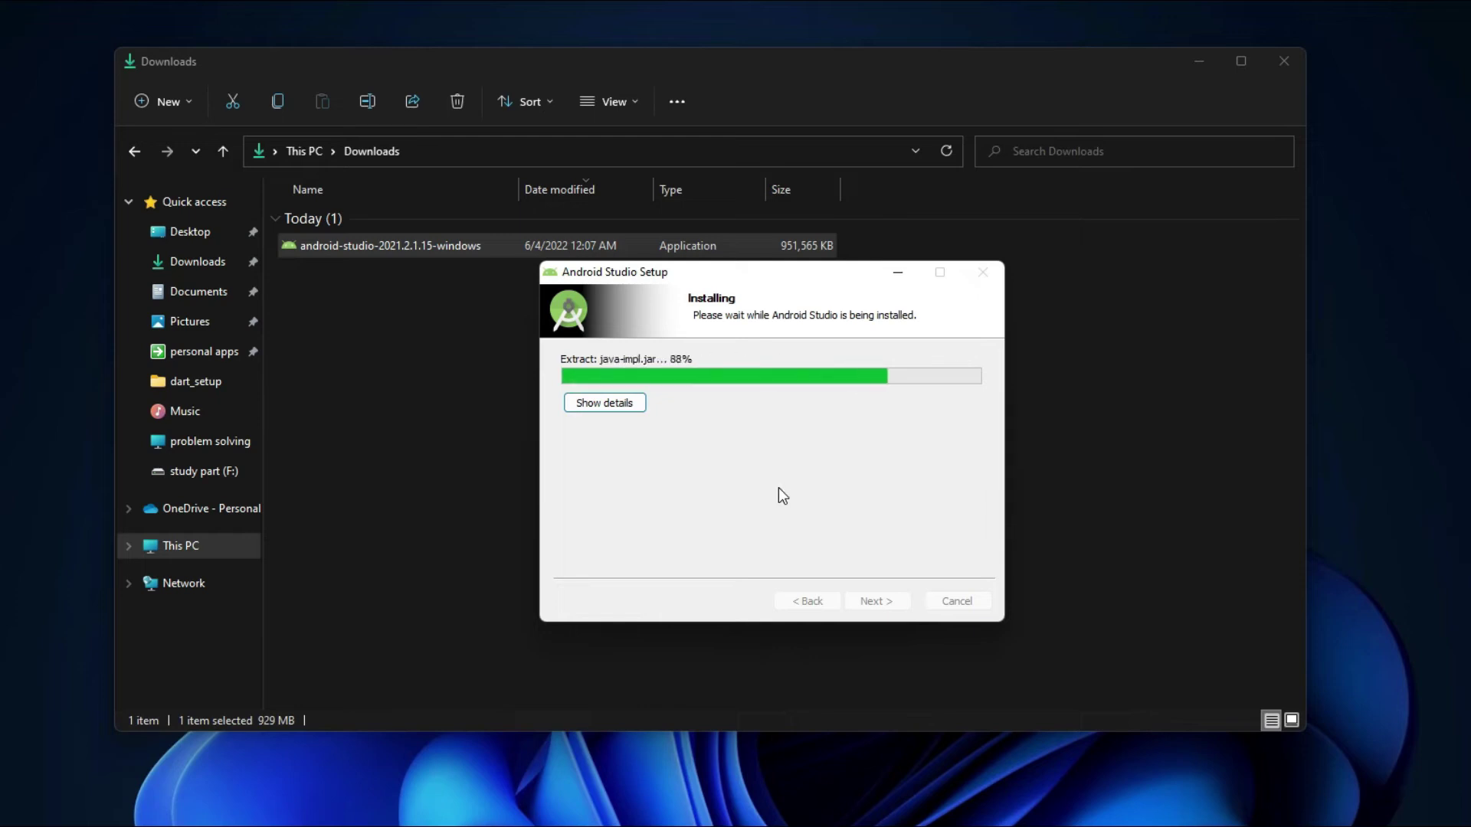
Step: Complete Android Studio Setup with the option to start Android Studio turned off
click(877, 601)
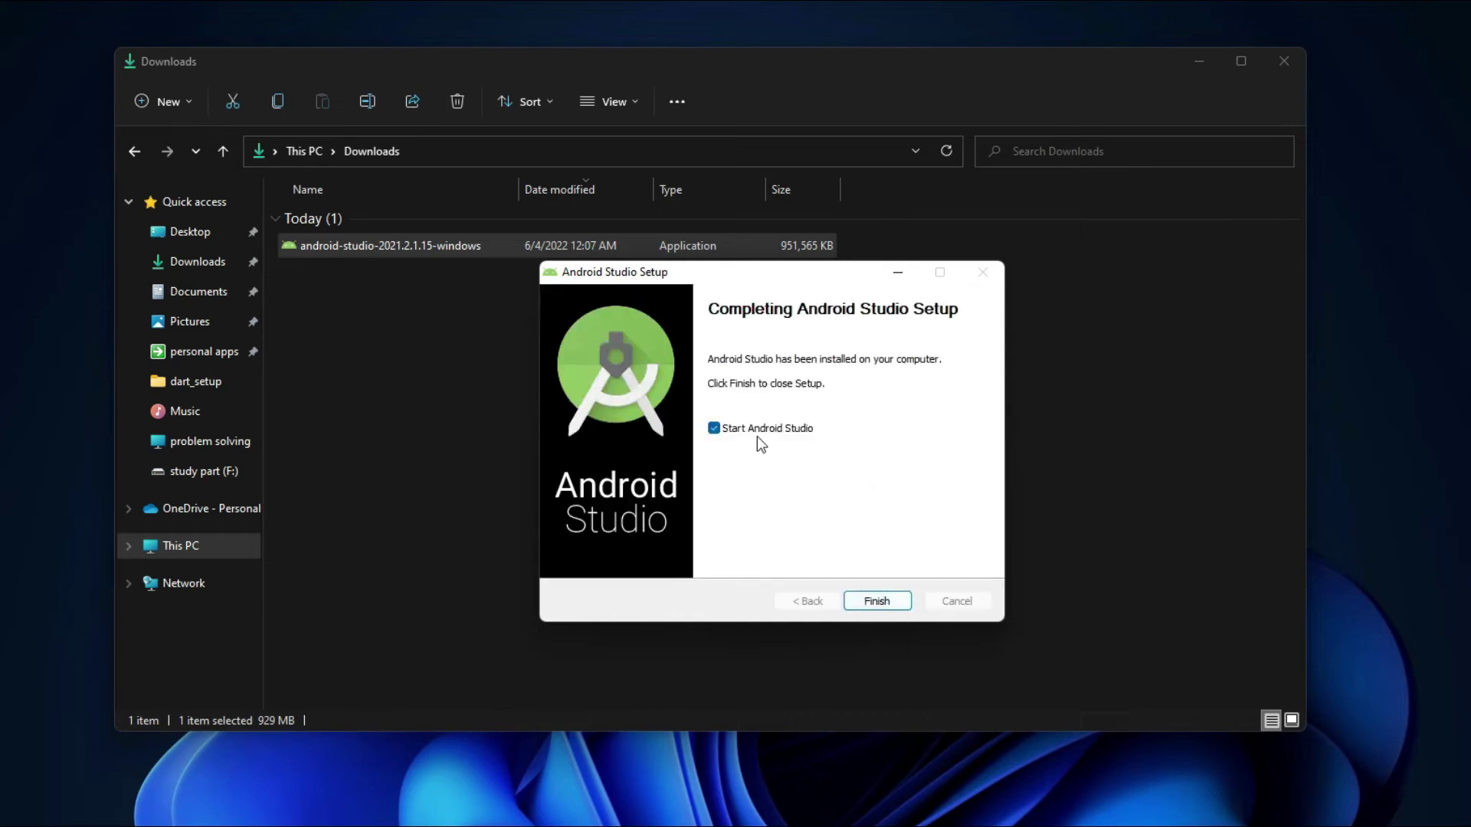
click(750, 430)
click(883, 604)
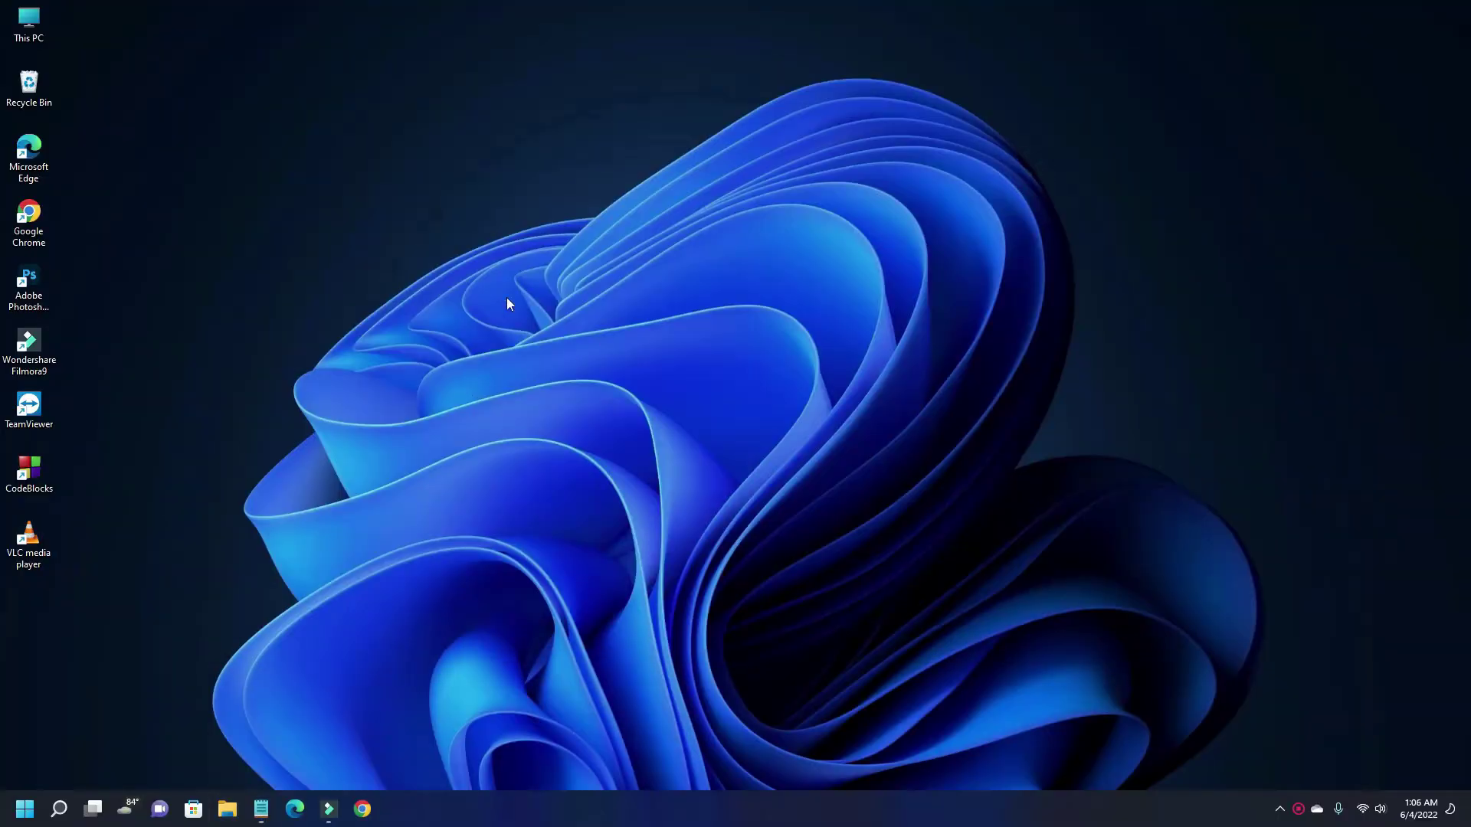
Step: Switch to Notepad, copy the Google Drive folder link, and minimize the window
click(261, 808)
drag(851, 211, 389, 212)
right_click(430, 208)
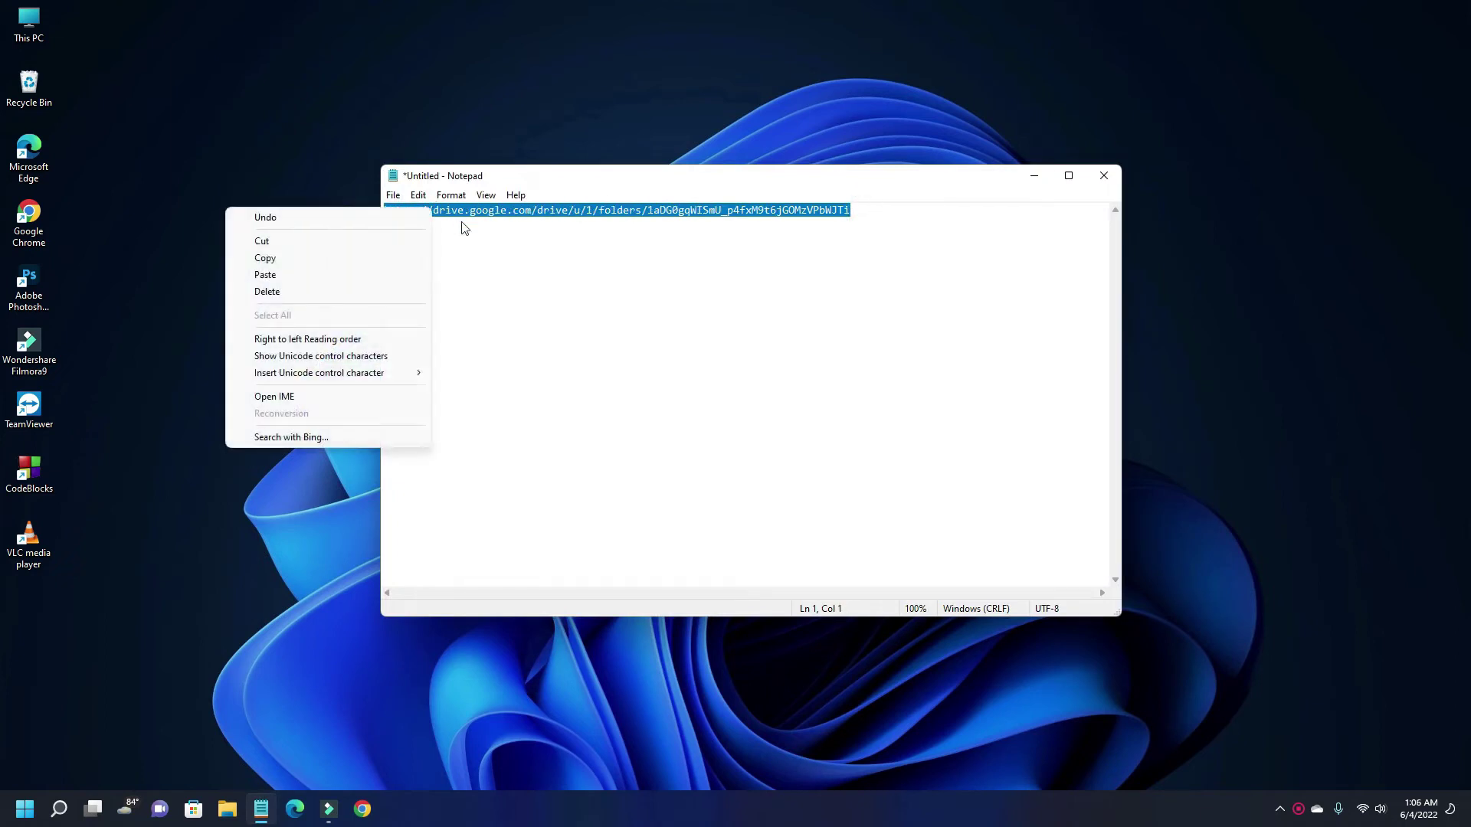
click(294, 260)
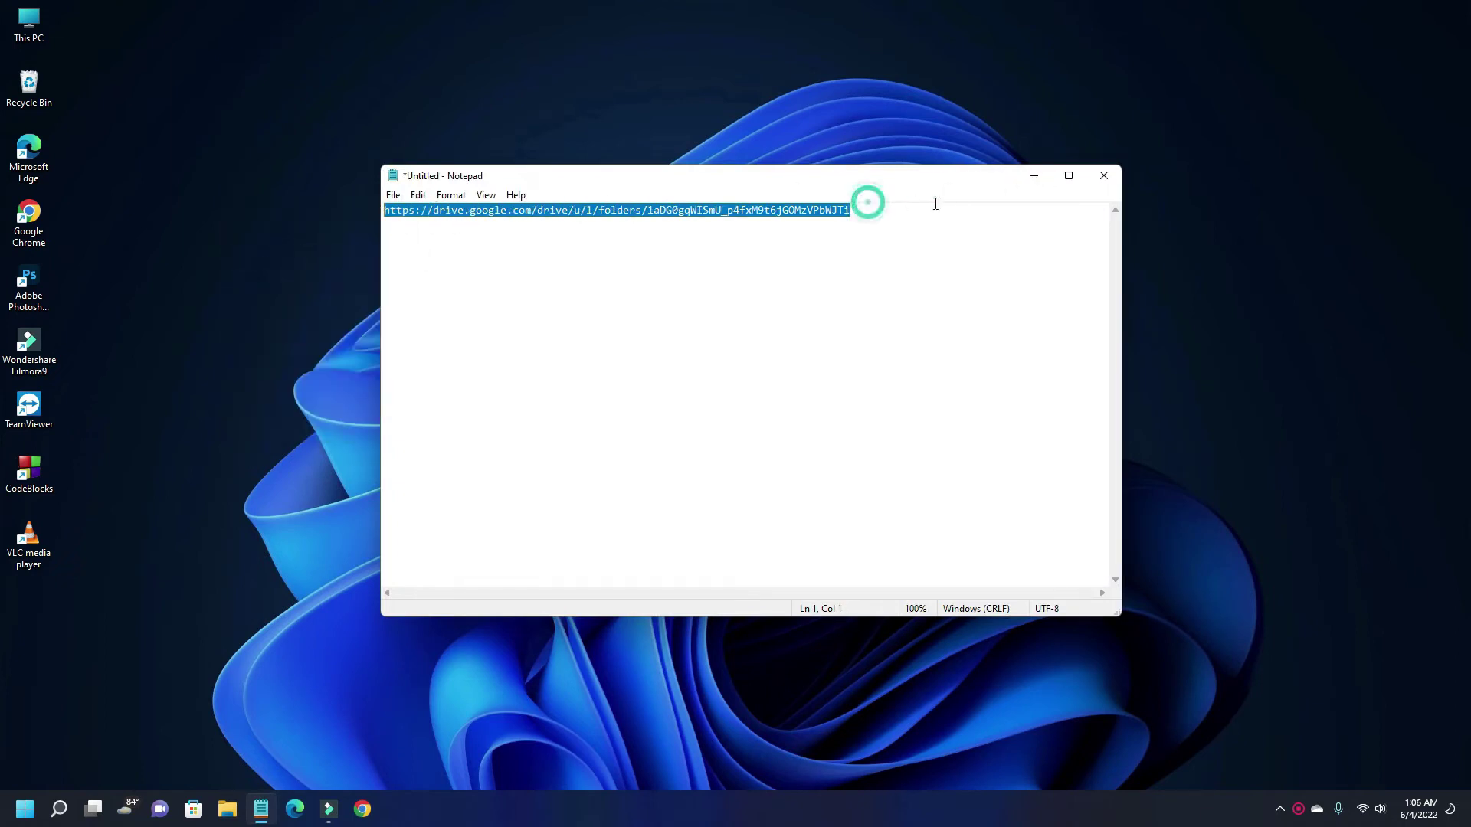
click(1034, 176)
Step: Switch to Microsoft Edge and open the copied Google Drive folder link
click(295, 808)
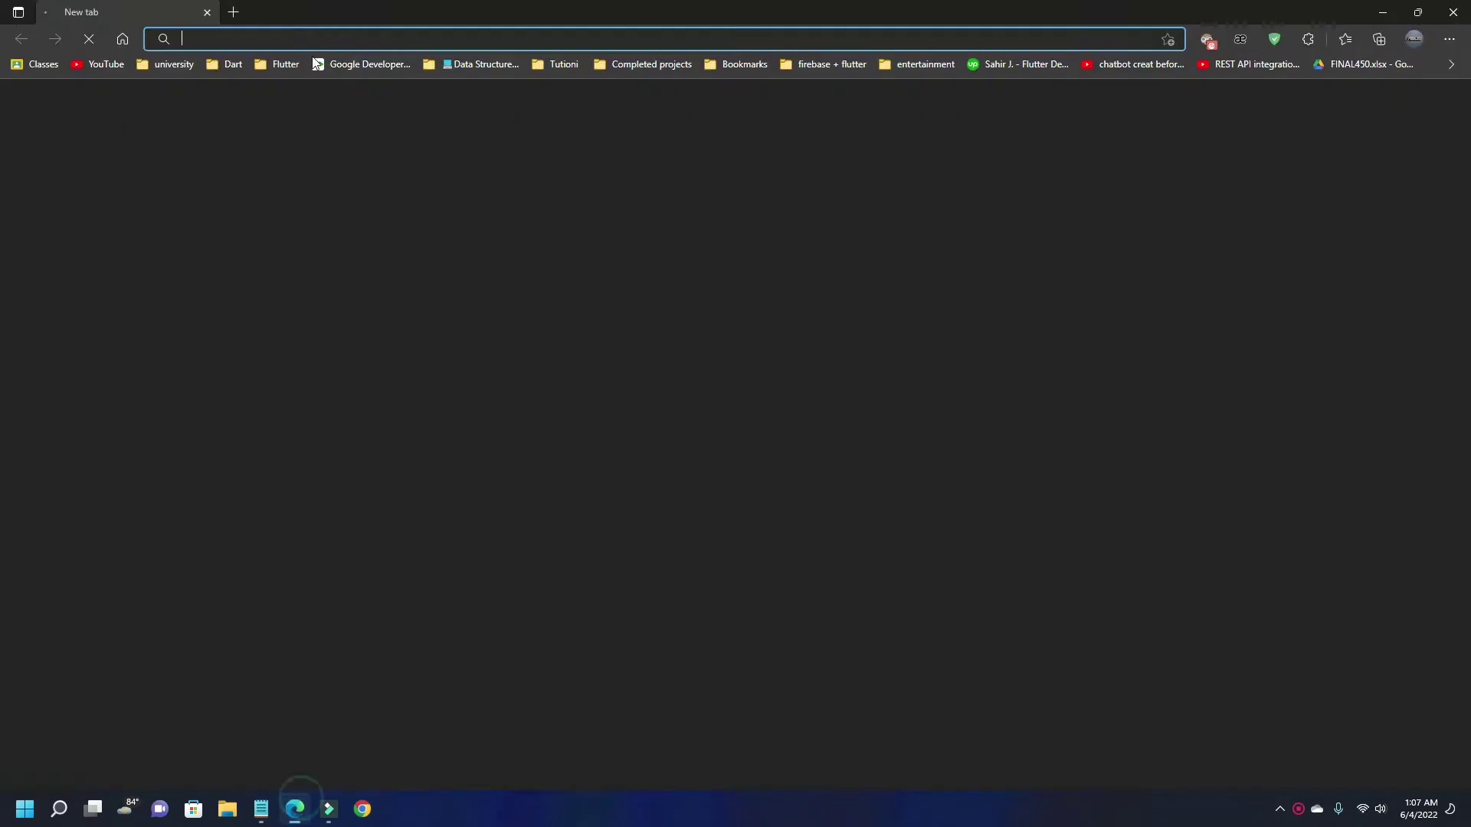
click(265, 38)
key(ctrl+v)
key(Return)
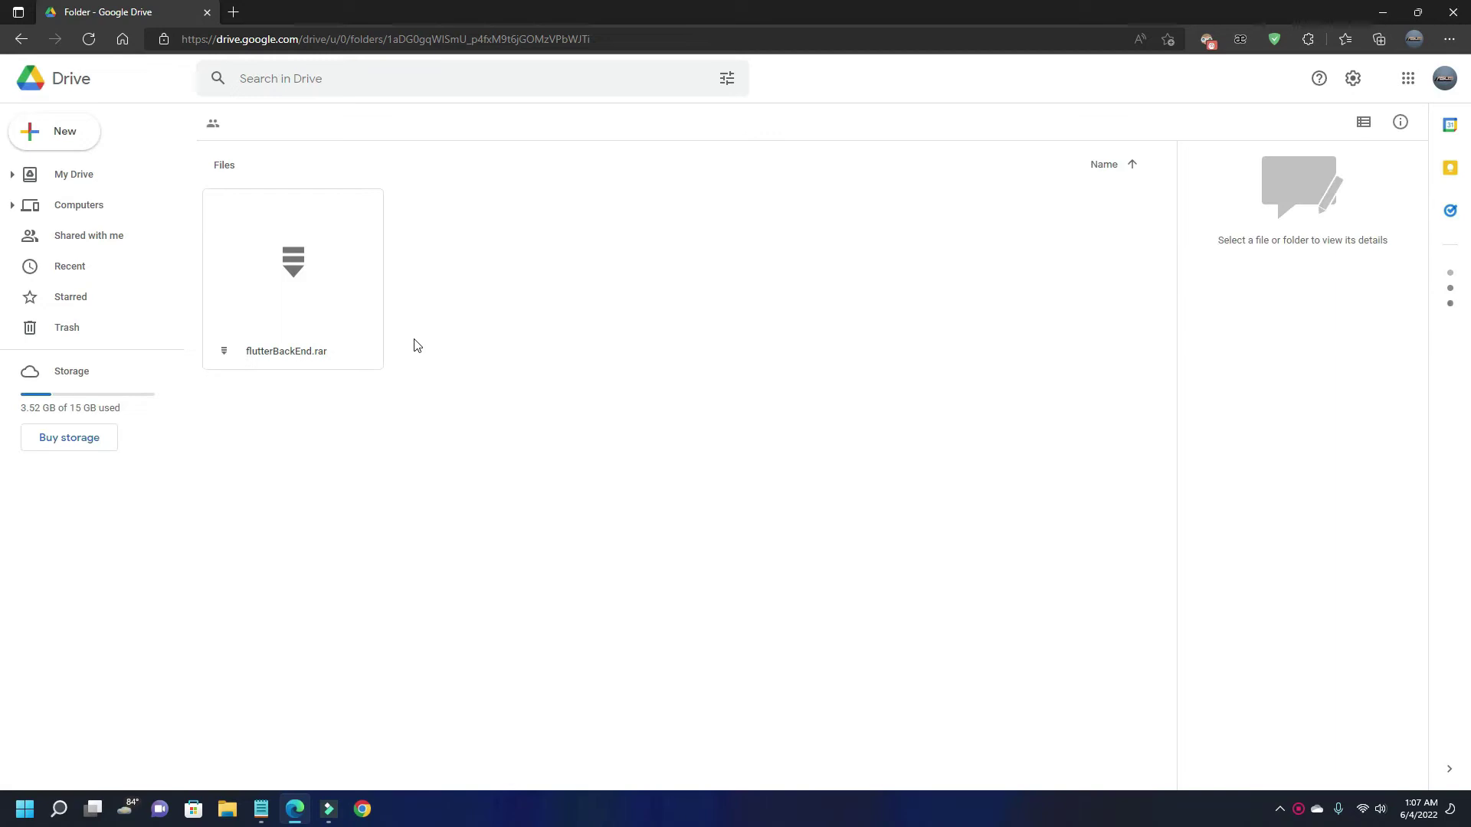
Step: Start downloading flutterBackEnd.rar from the shared Drive folder without a virus scan, and cancel the running download
click(295, 280)
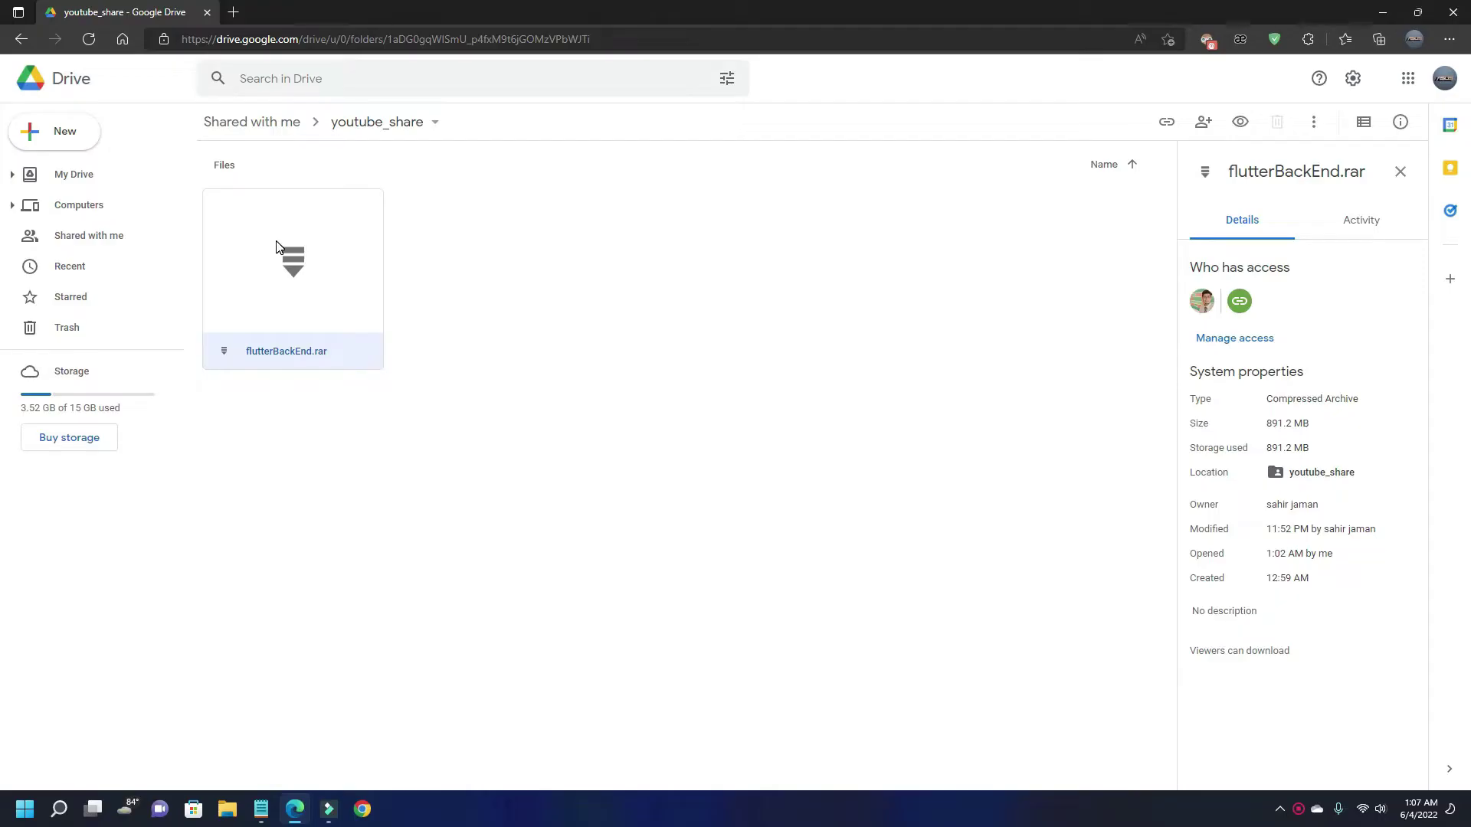
double_click(277, 247)
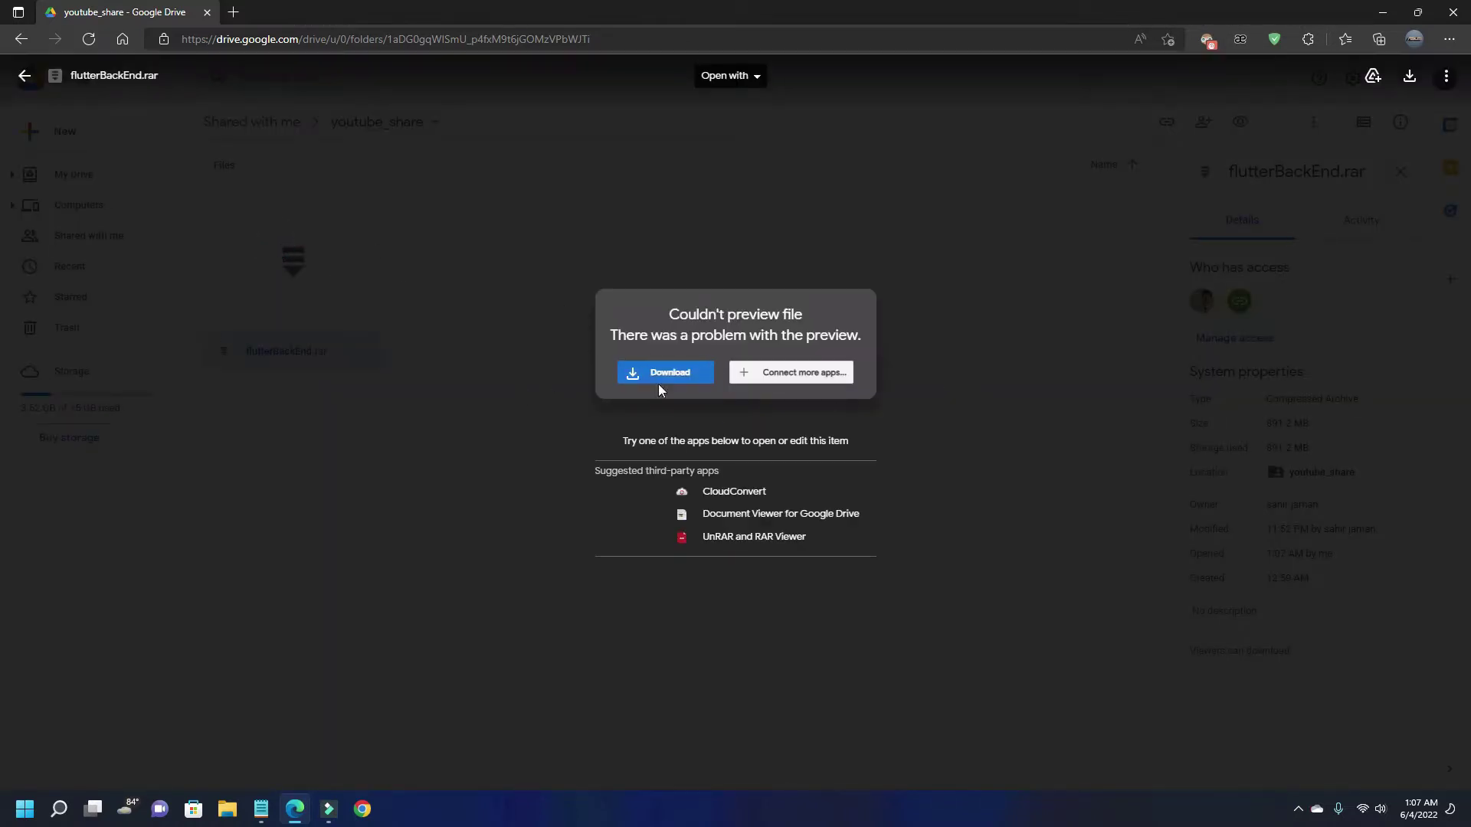
click(1409, 80)
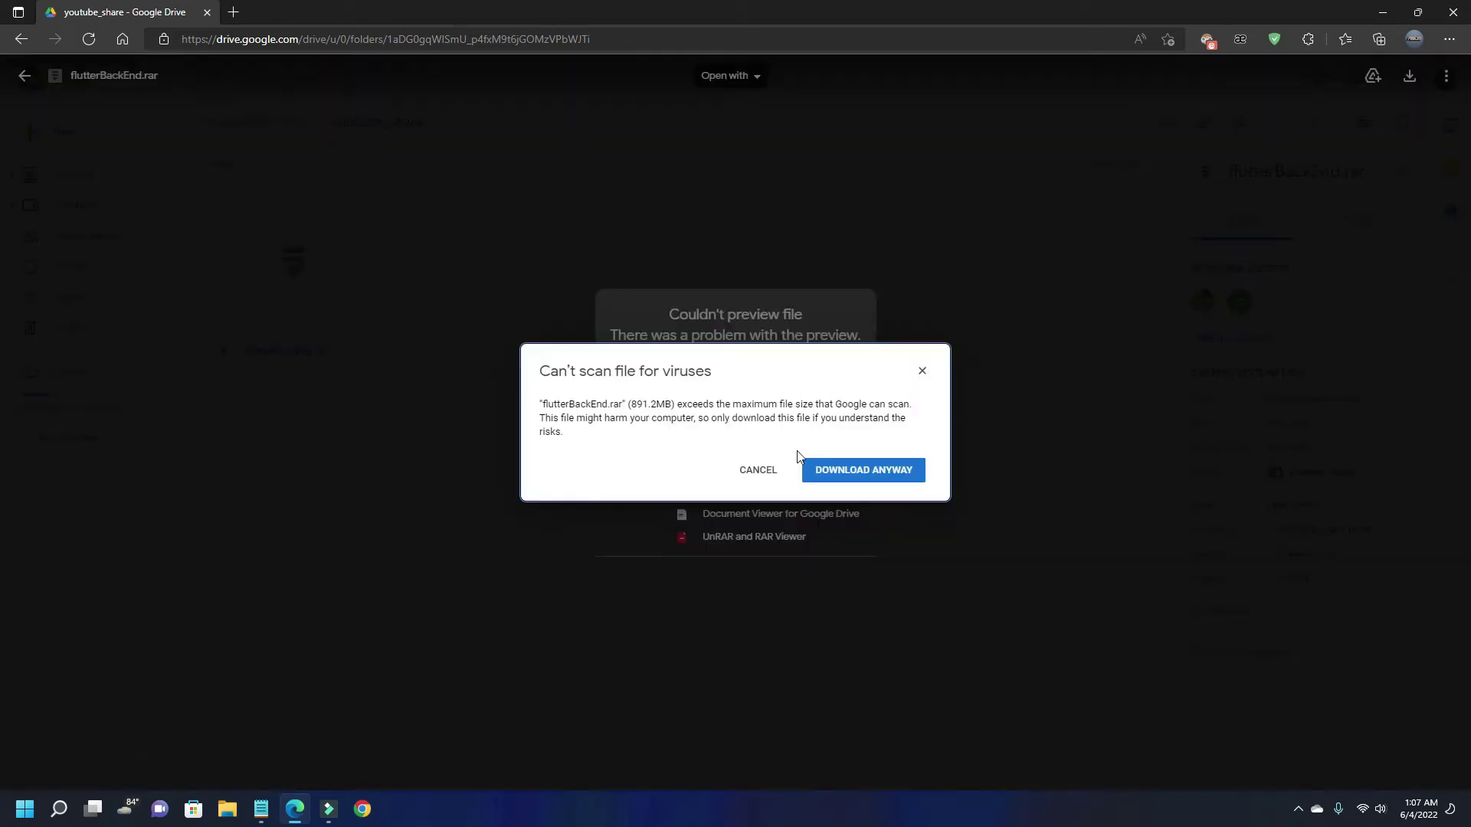
click(861, 469)
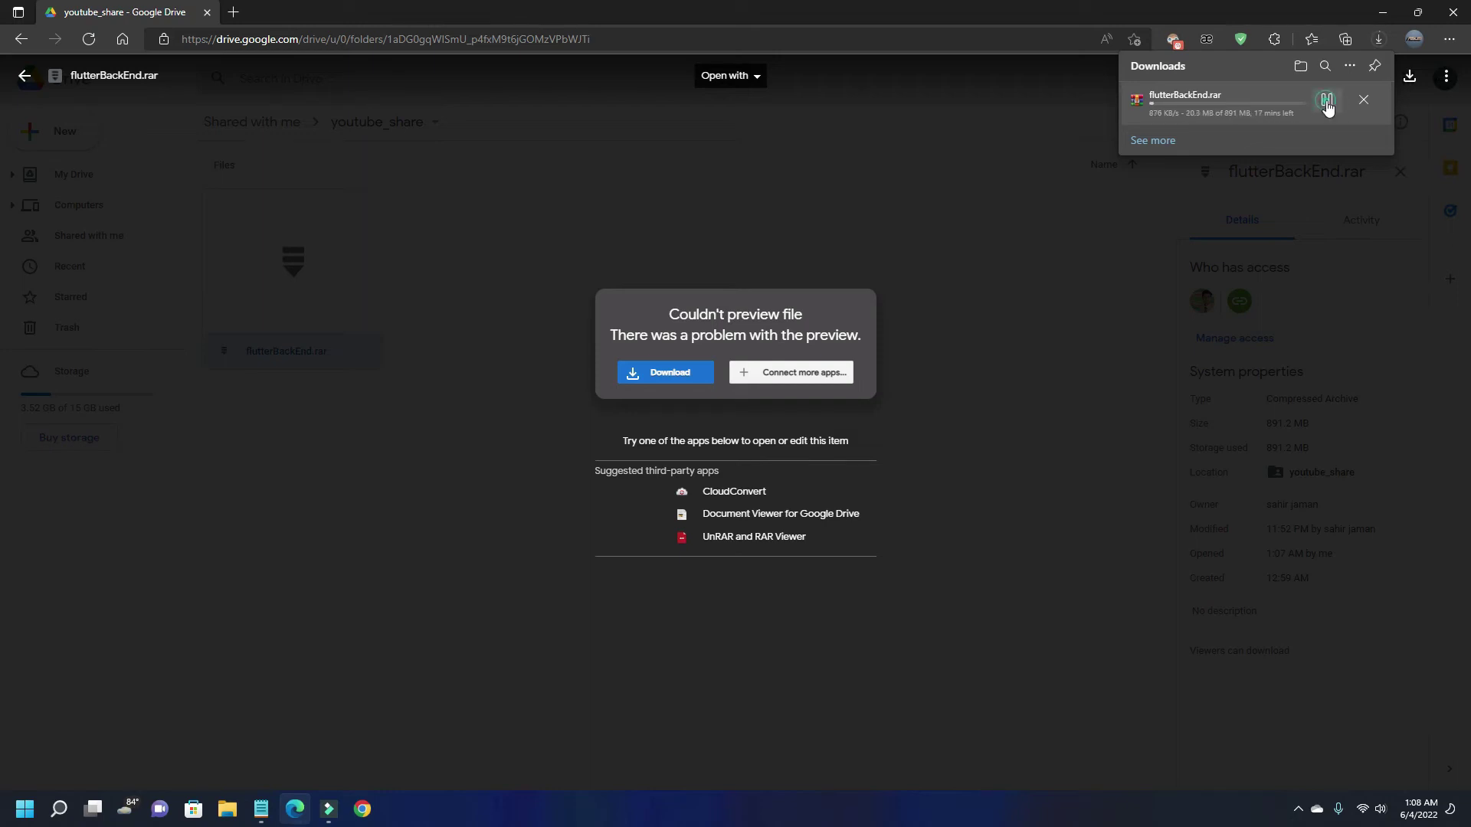
click(1364, 99)
Step: Minimize the browser and extract the flutterBackEnd archive directly into the Downloads folder
click(1382, 13)
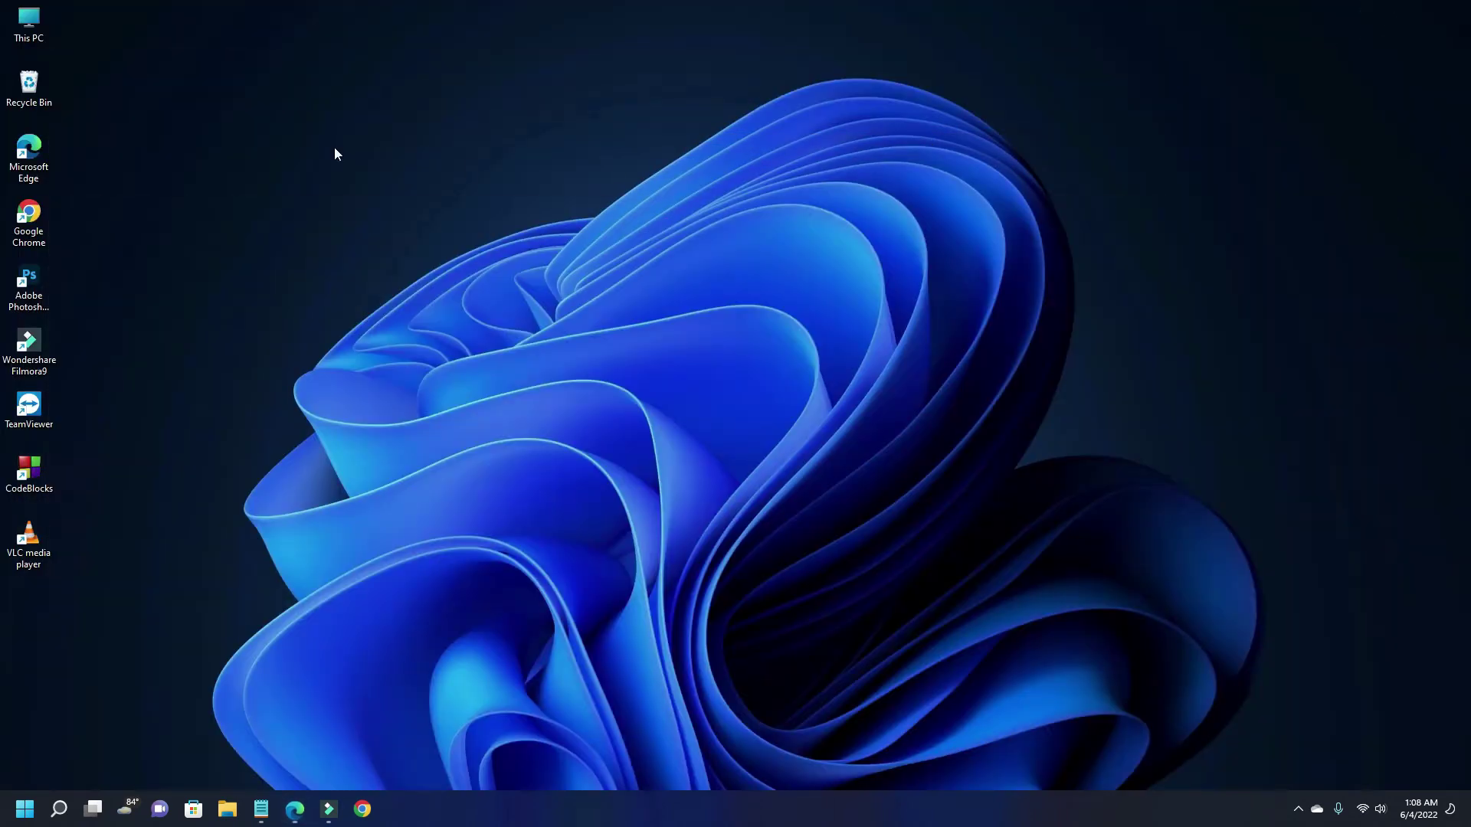
double_click(33, 25)
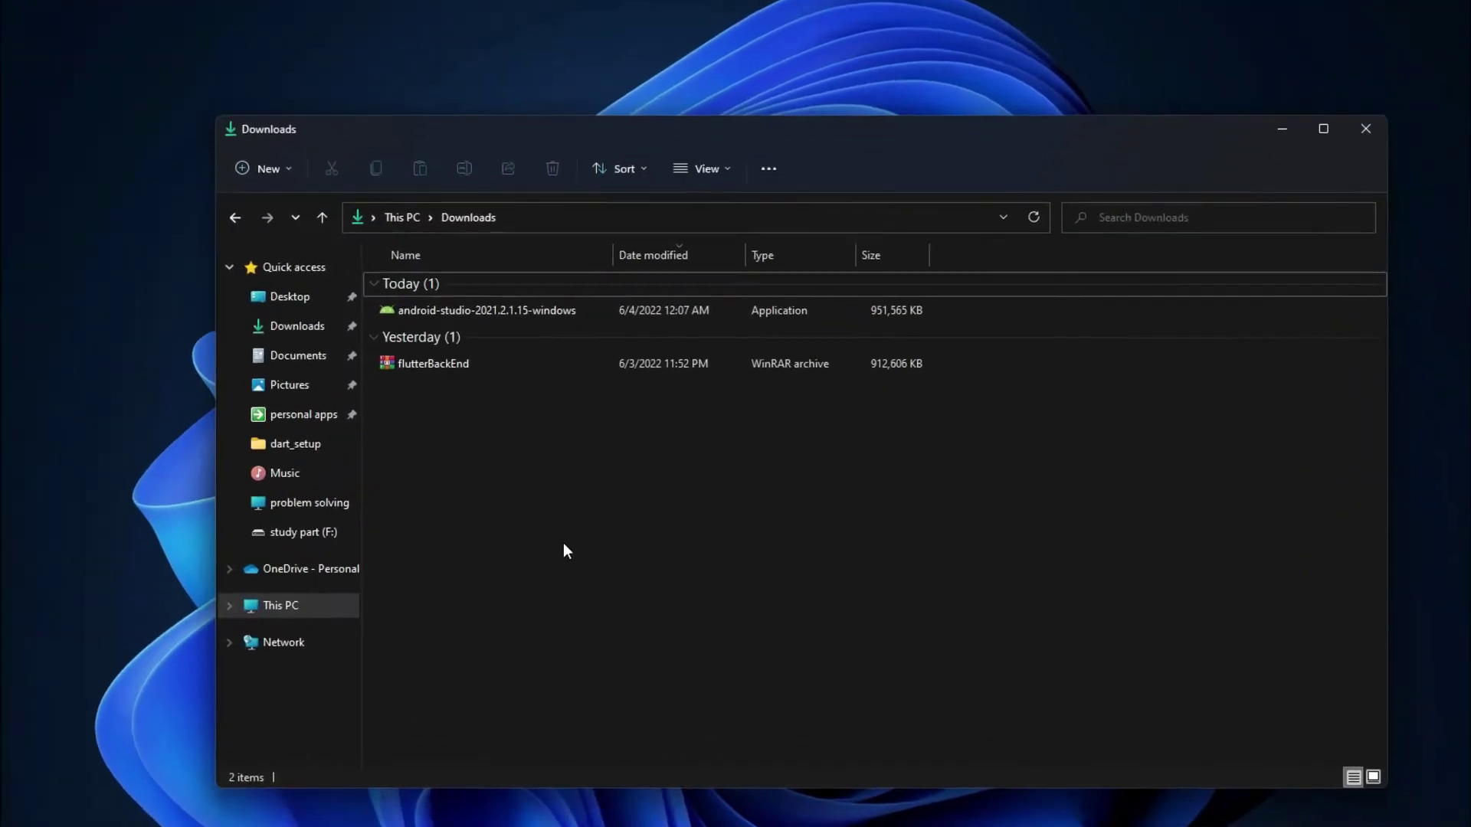
click(399, 352)
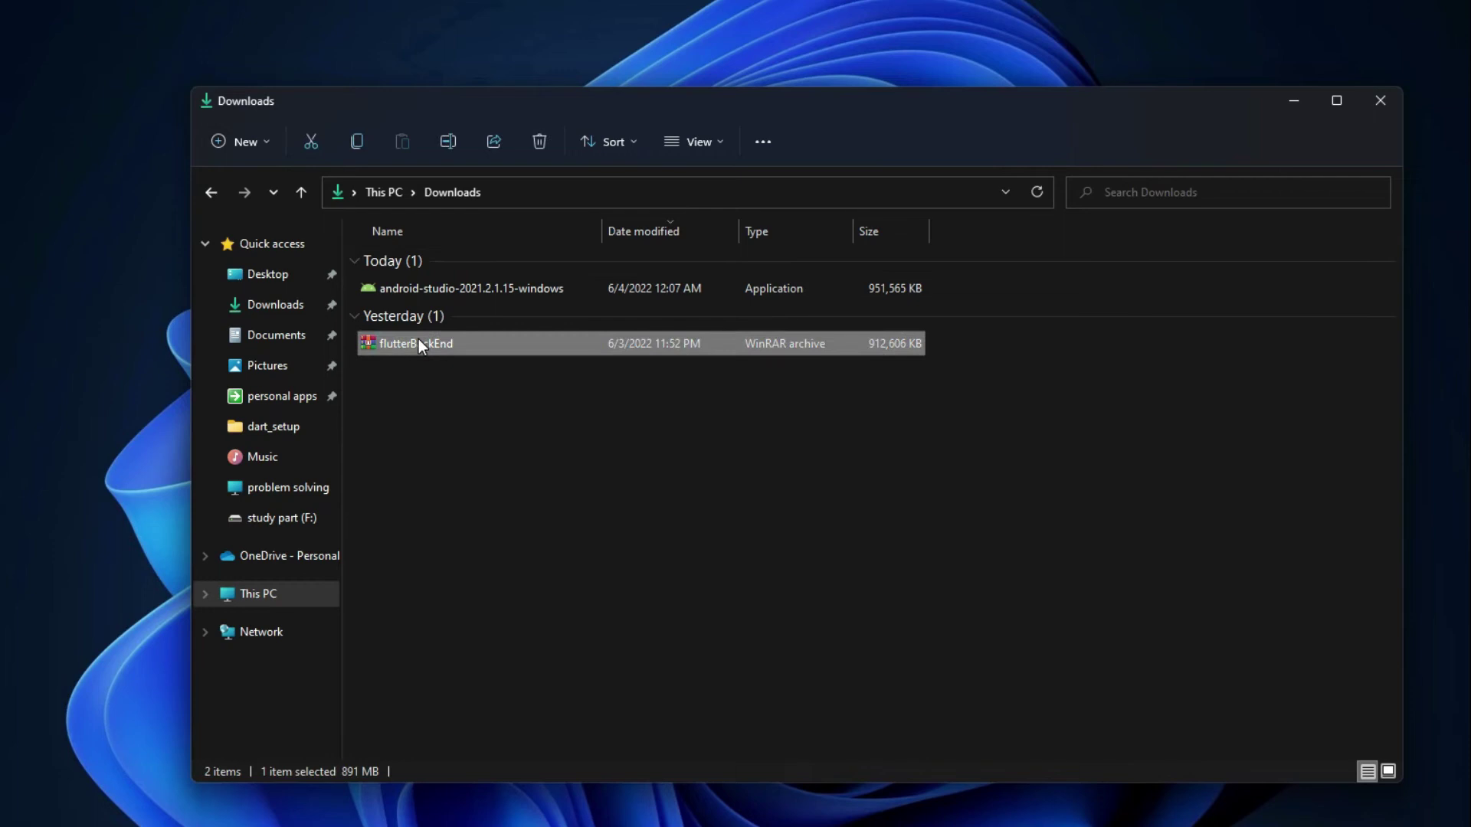
right_click(421, 339)
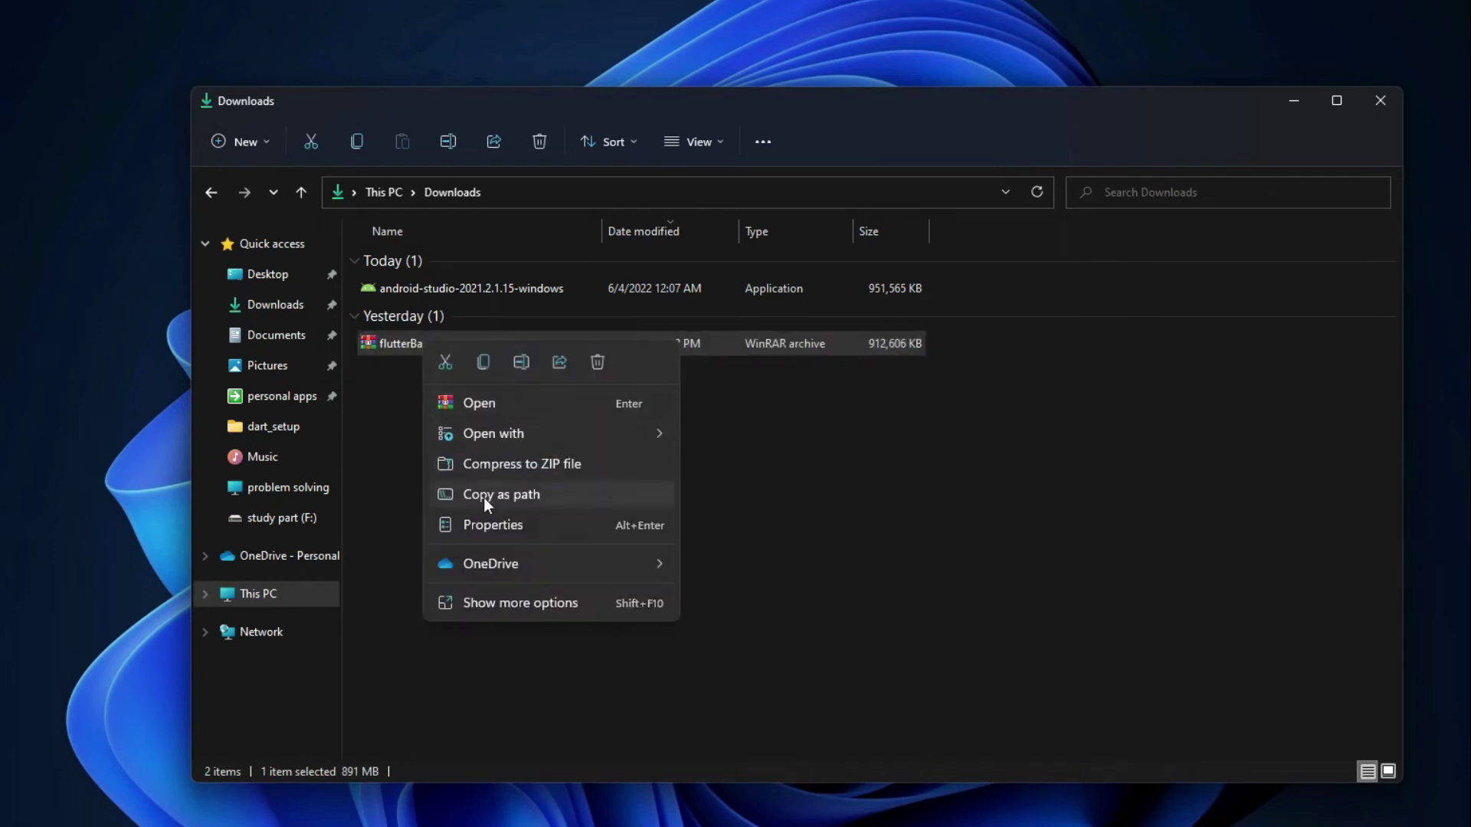
click(536, 604)
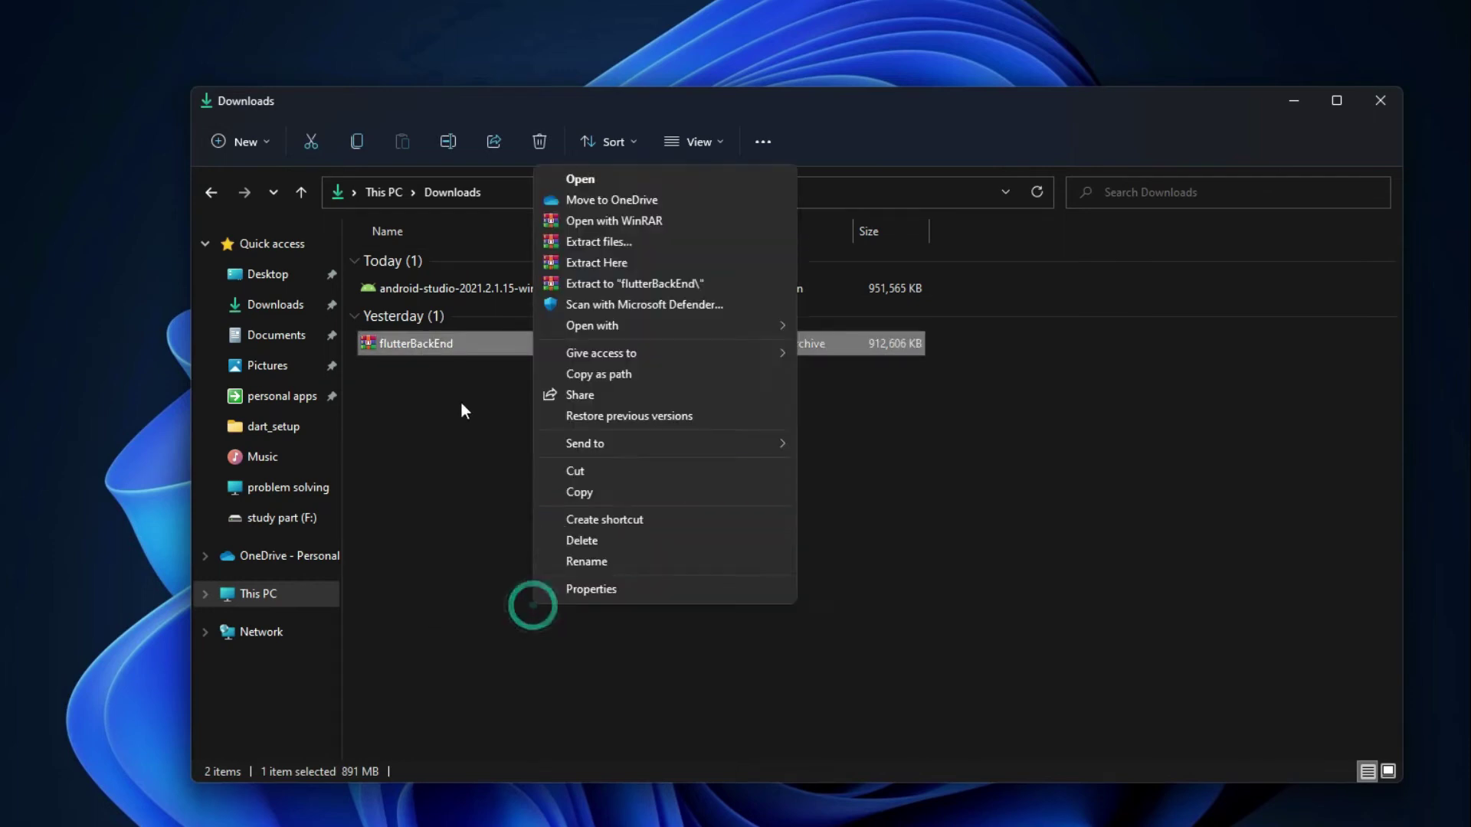
click(615, 264)
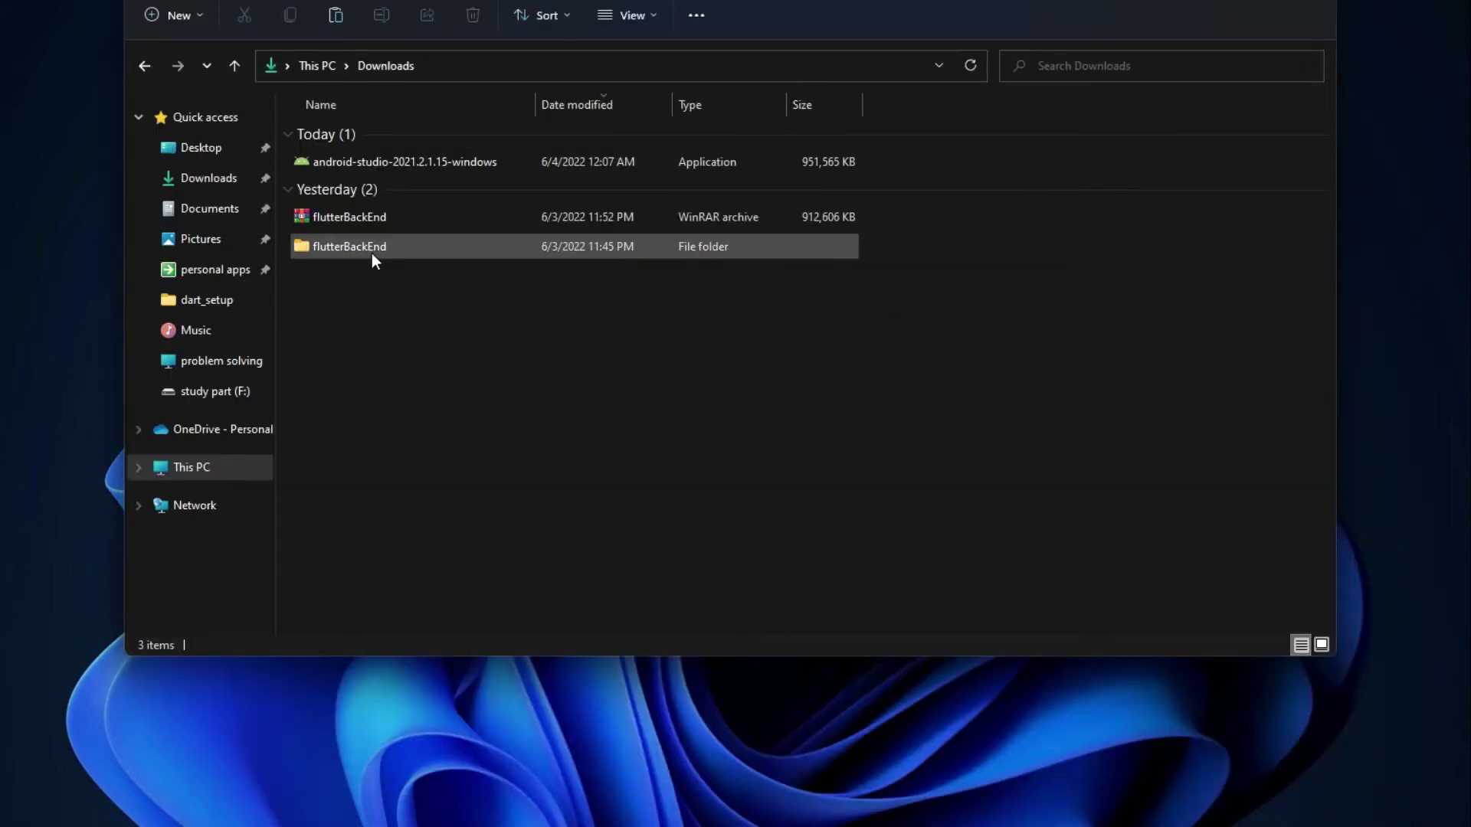
Step: Copy the extracted flutterBackEnd folder from Downloads to the root of Local Disk (C:)
right_click(372, 247)
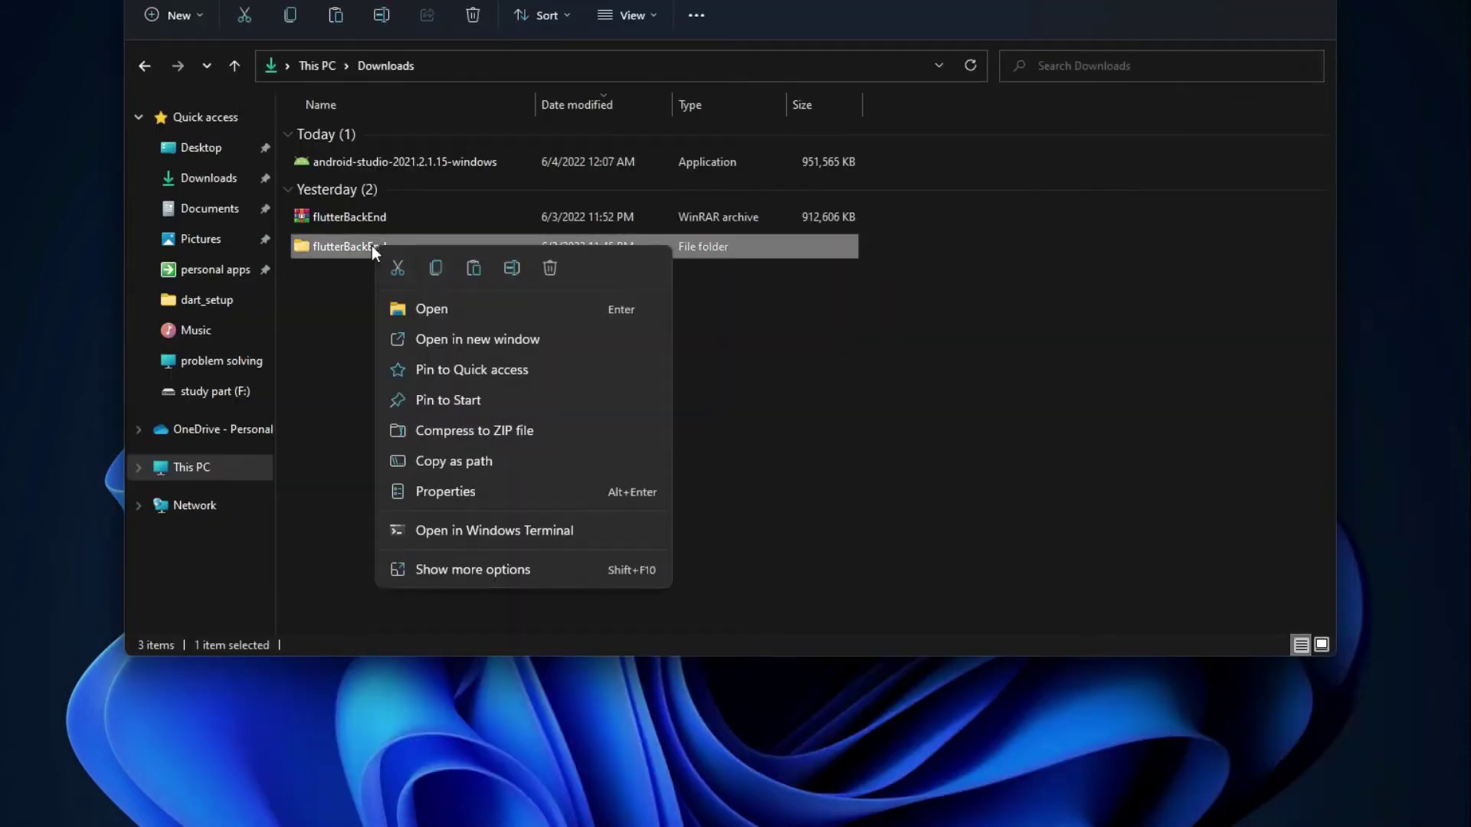
click(427, 264)
click(203, 466)
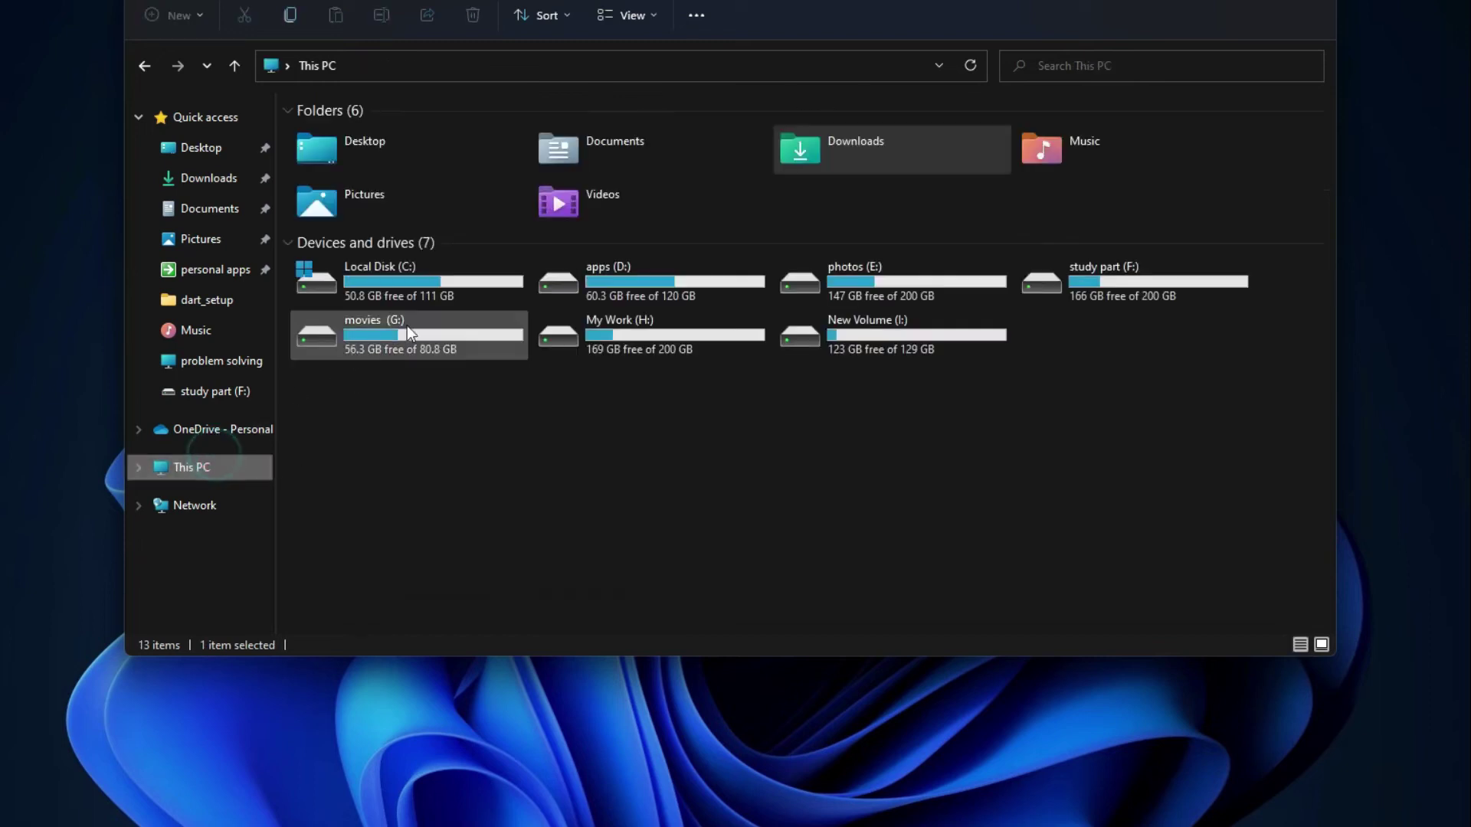
double_click(416, 281)
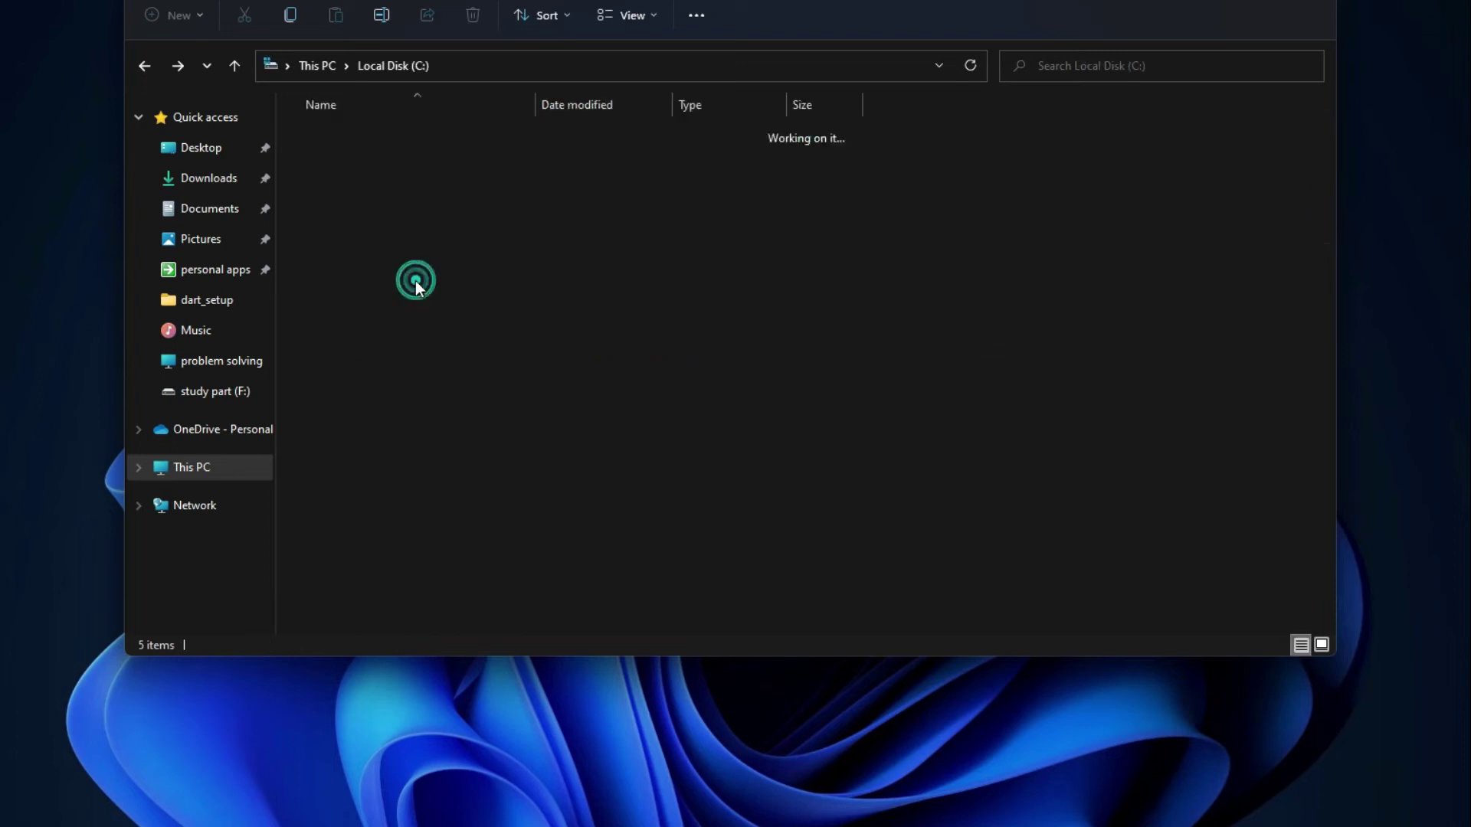
right_click(367, 345)
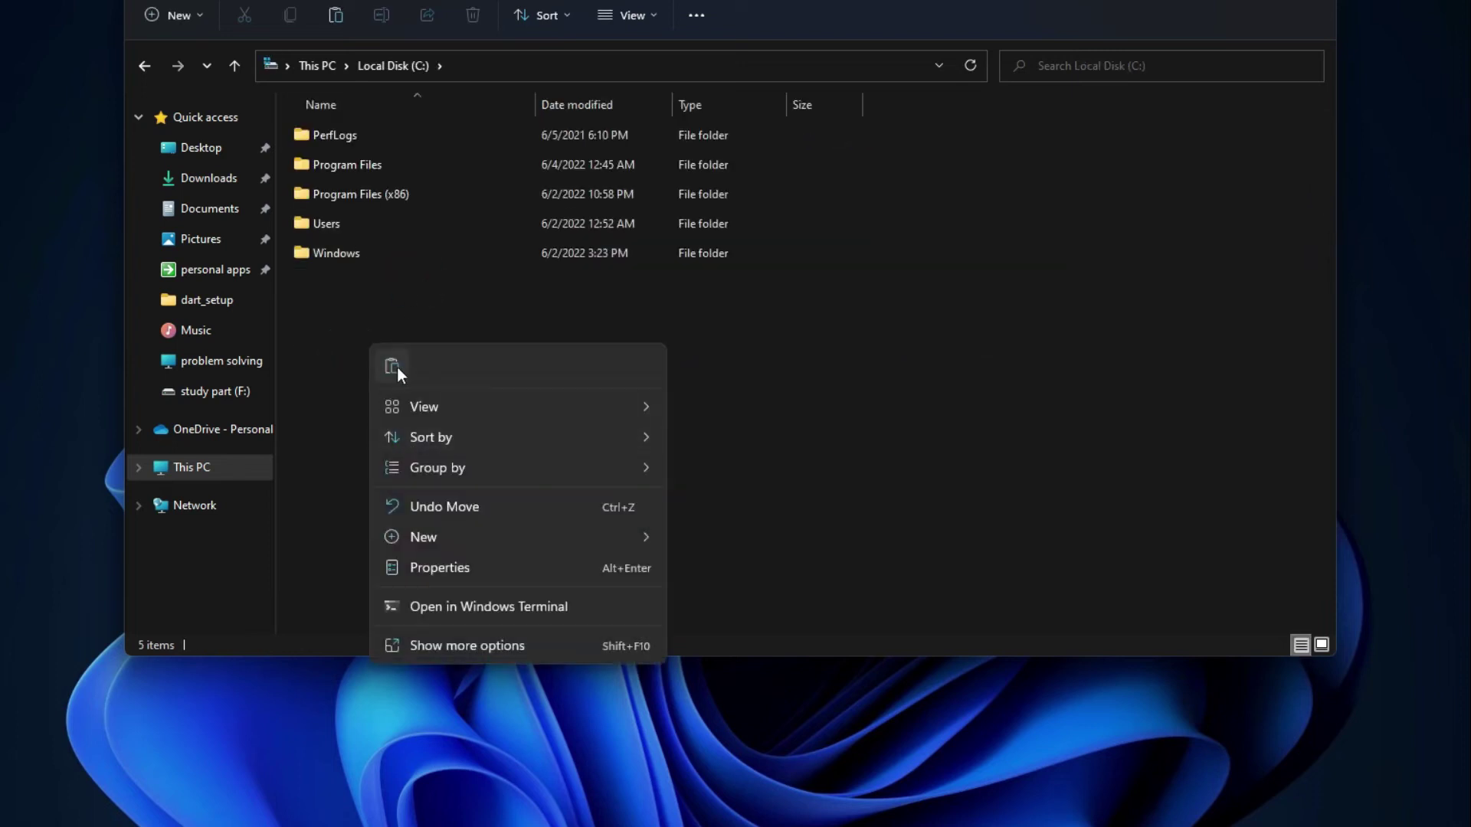
click(396, 366)
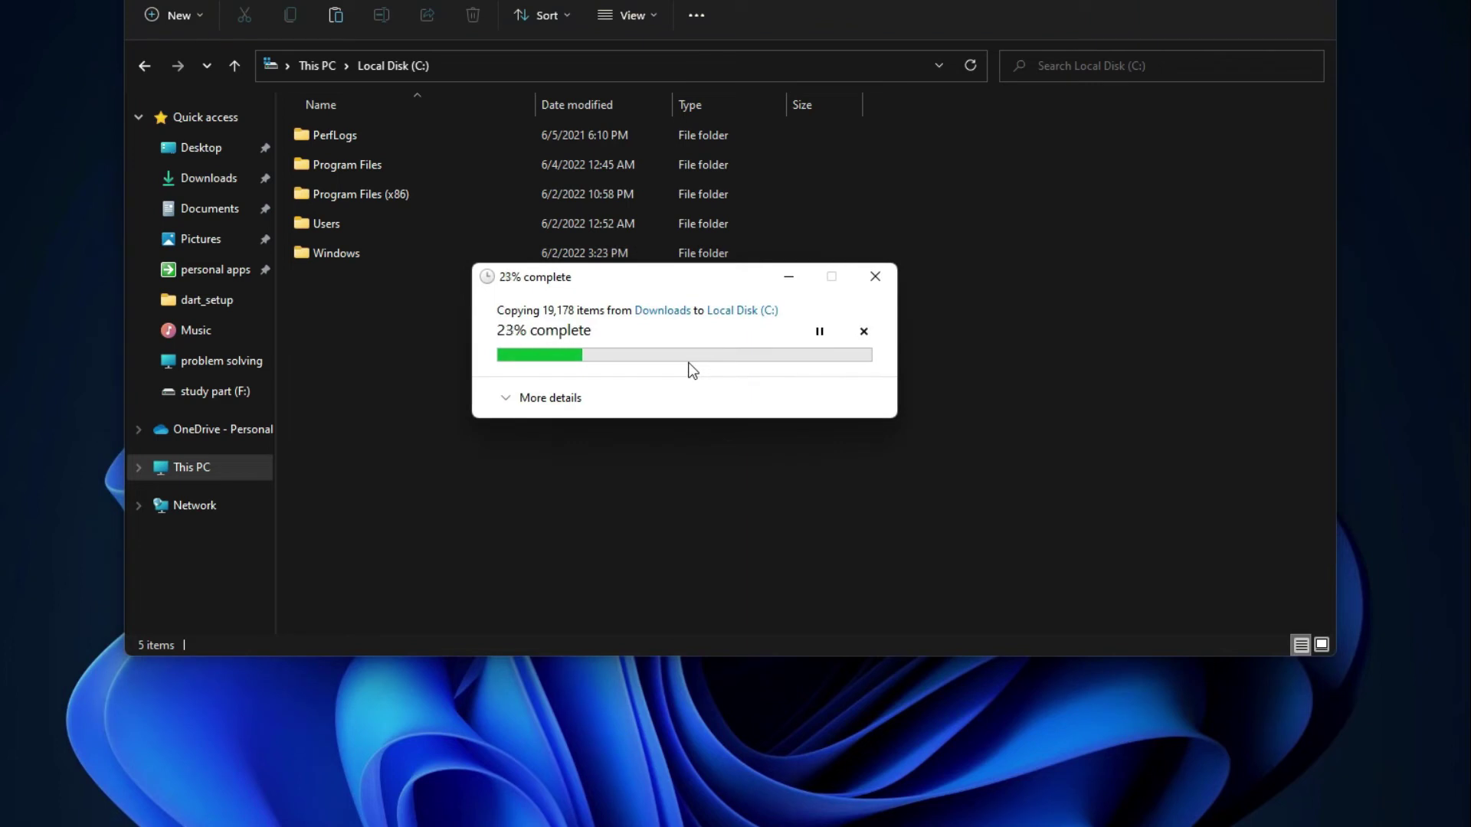
drag(638, 278, 684, 318)
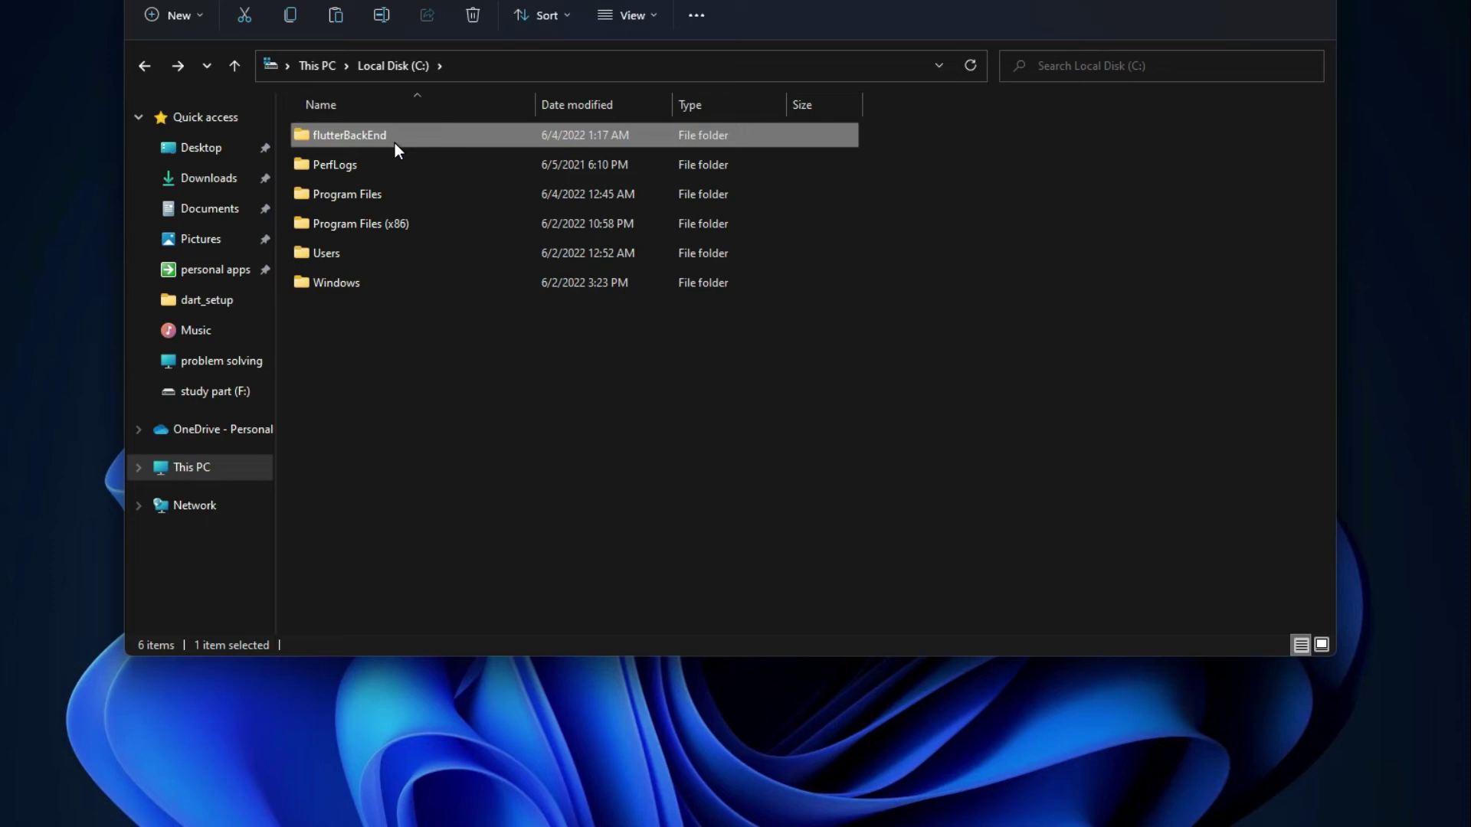
Step: Browse into flutterBackEnd, dart-sdk and bin on Local Disk (C:) and copy the bin folder's path
mouse_move(392, 141)
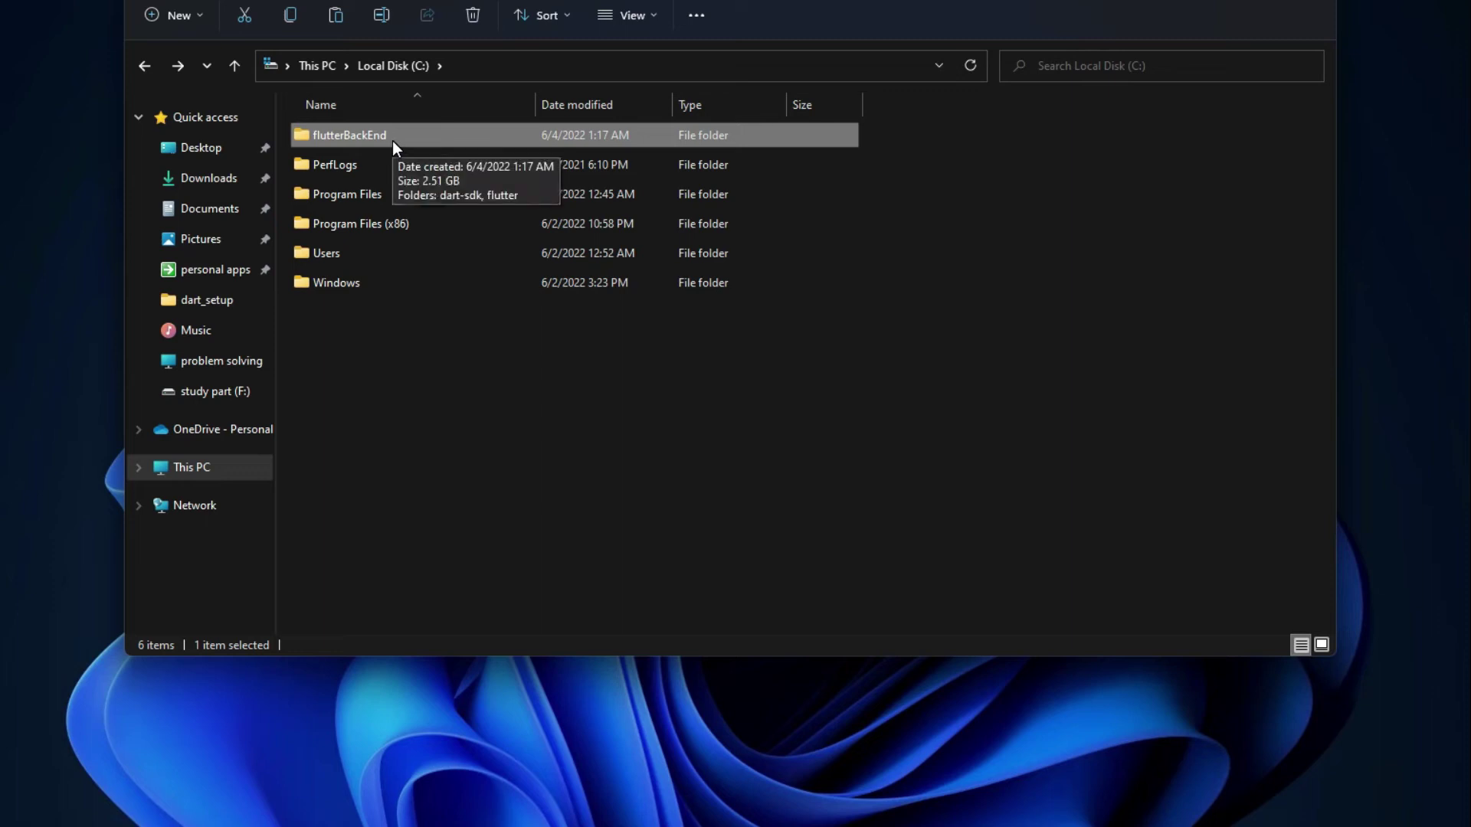
double_click(392, 140)
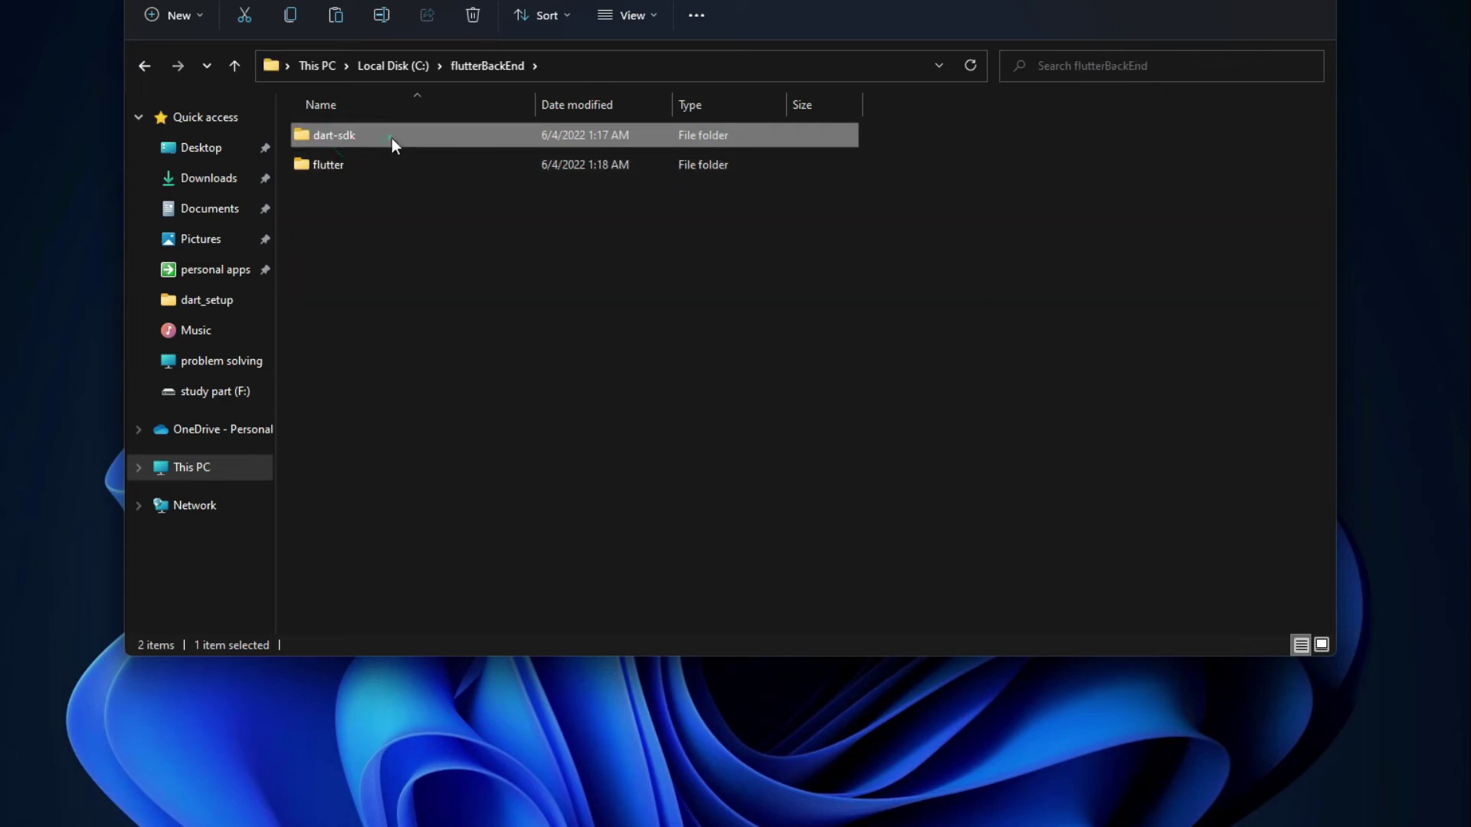
click(369, 167)
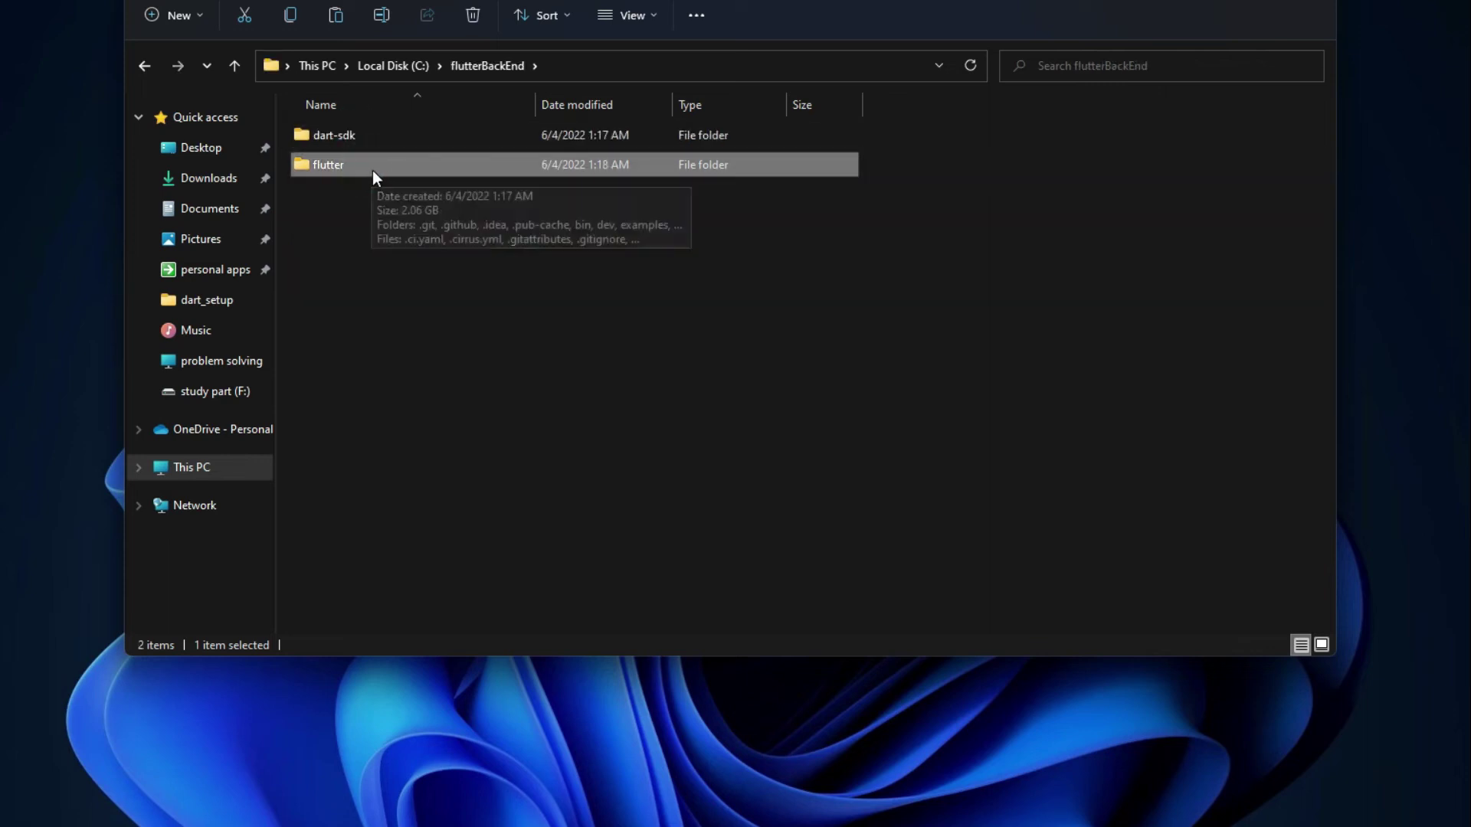
click(369, 143)
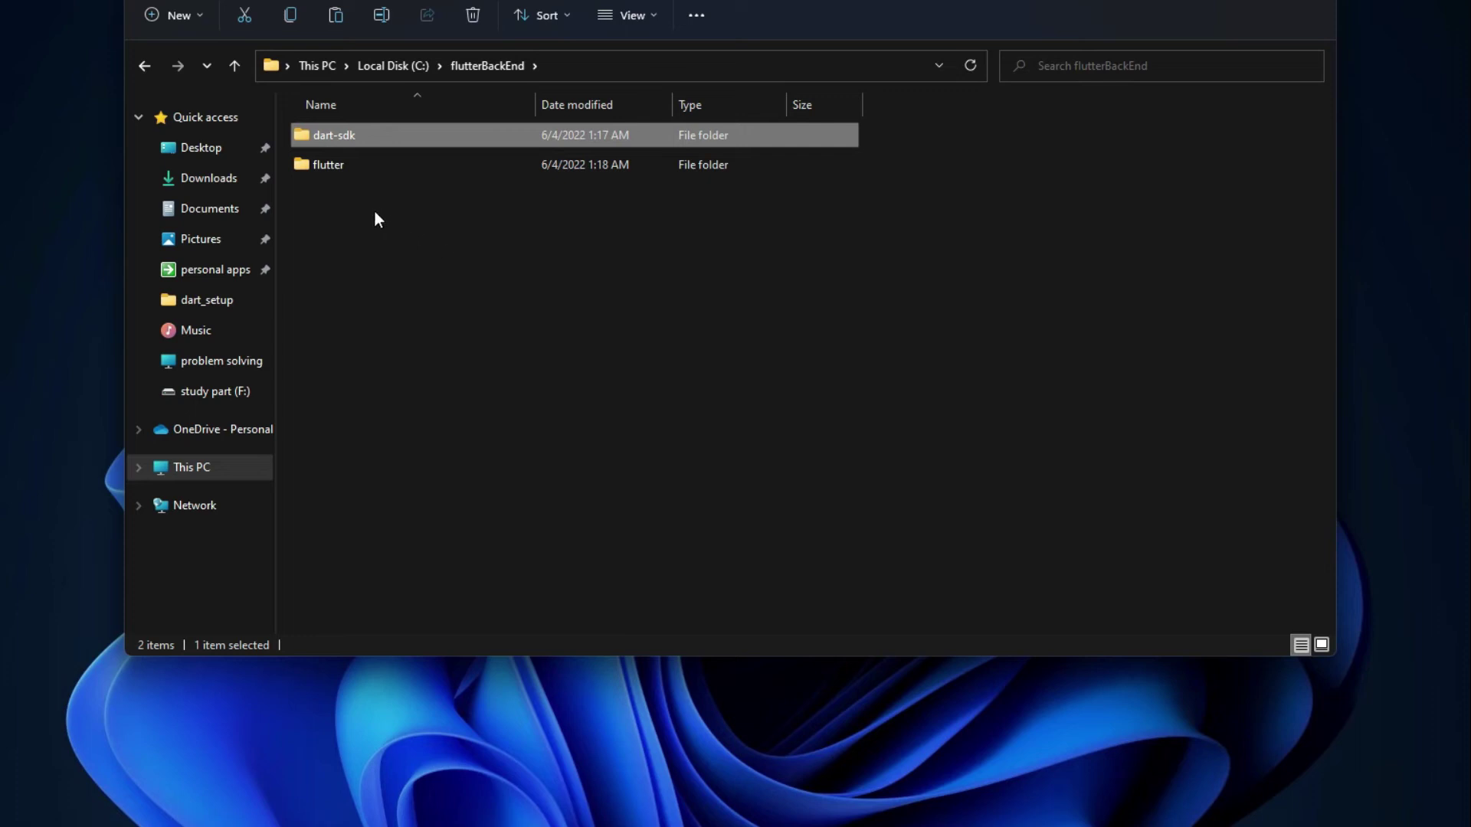
double_click(383, 140)
double_click(332, 142)
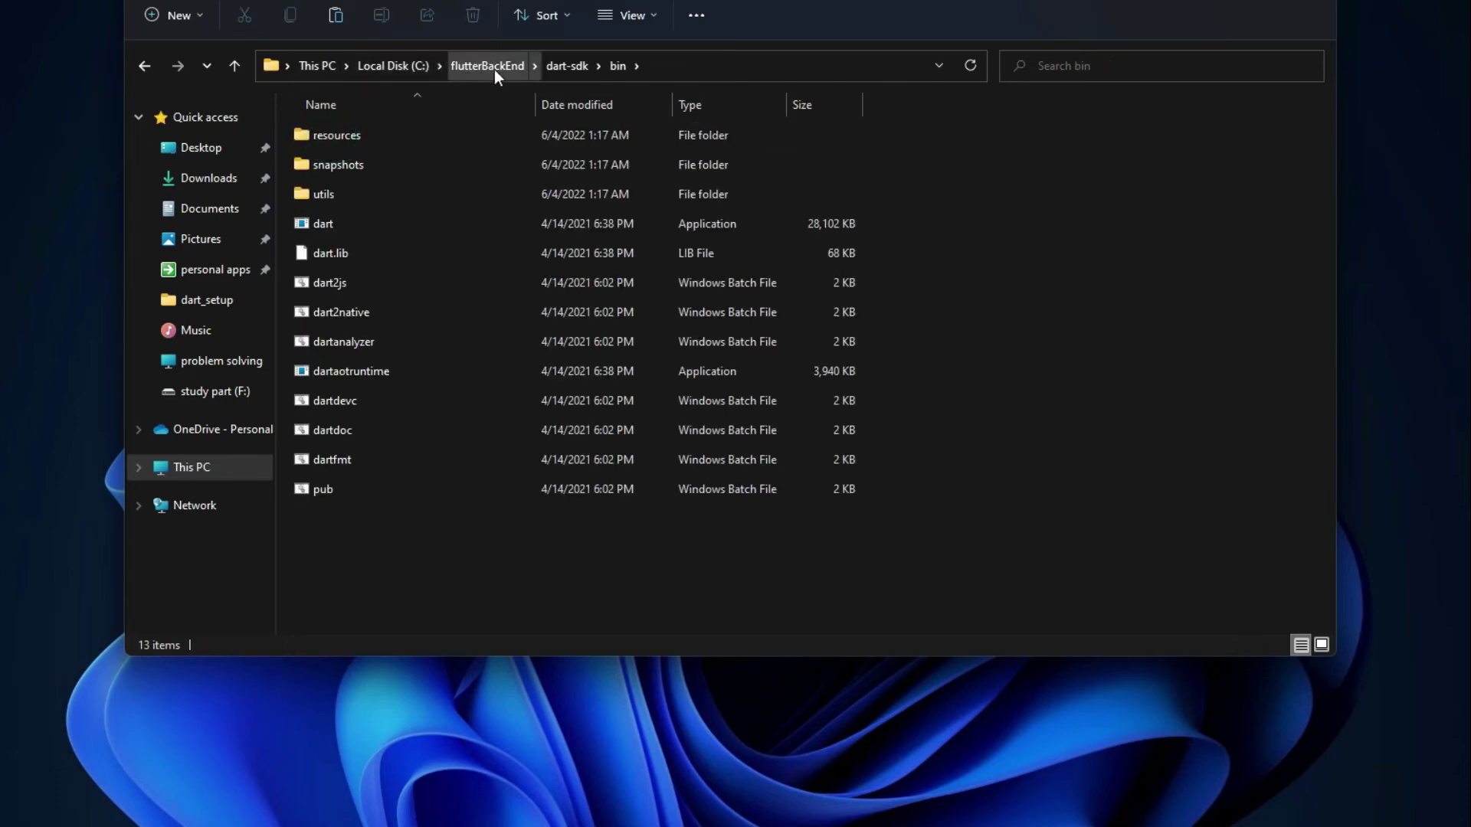
click(664, 63)
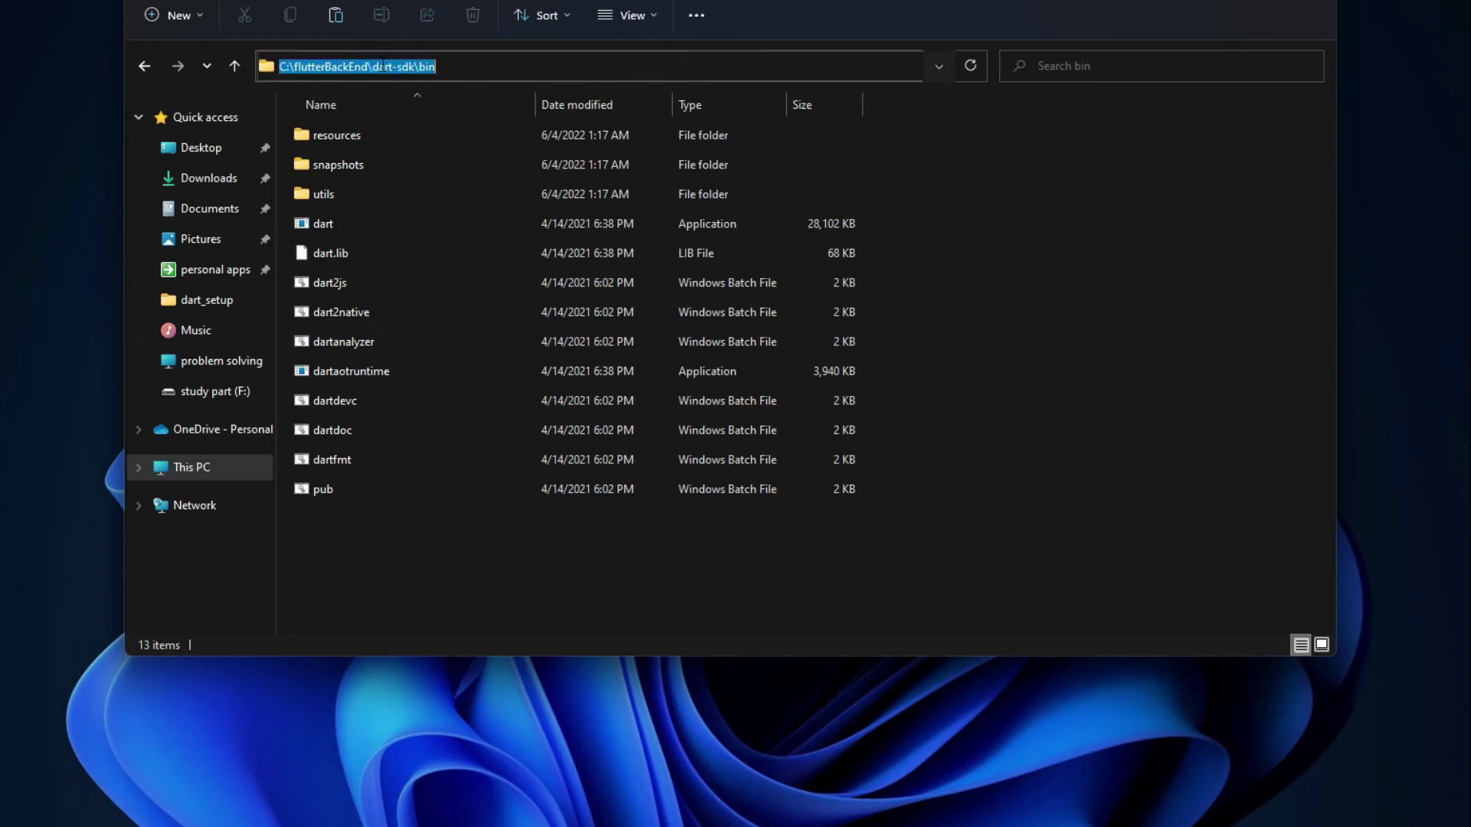
right_click(397, 75)
click(219, 127)
click(505, 556)
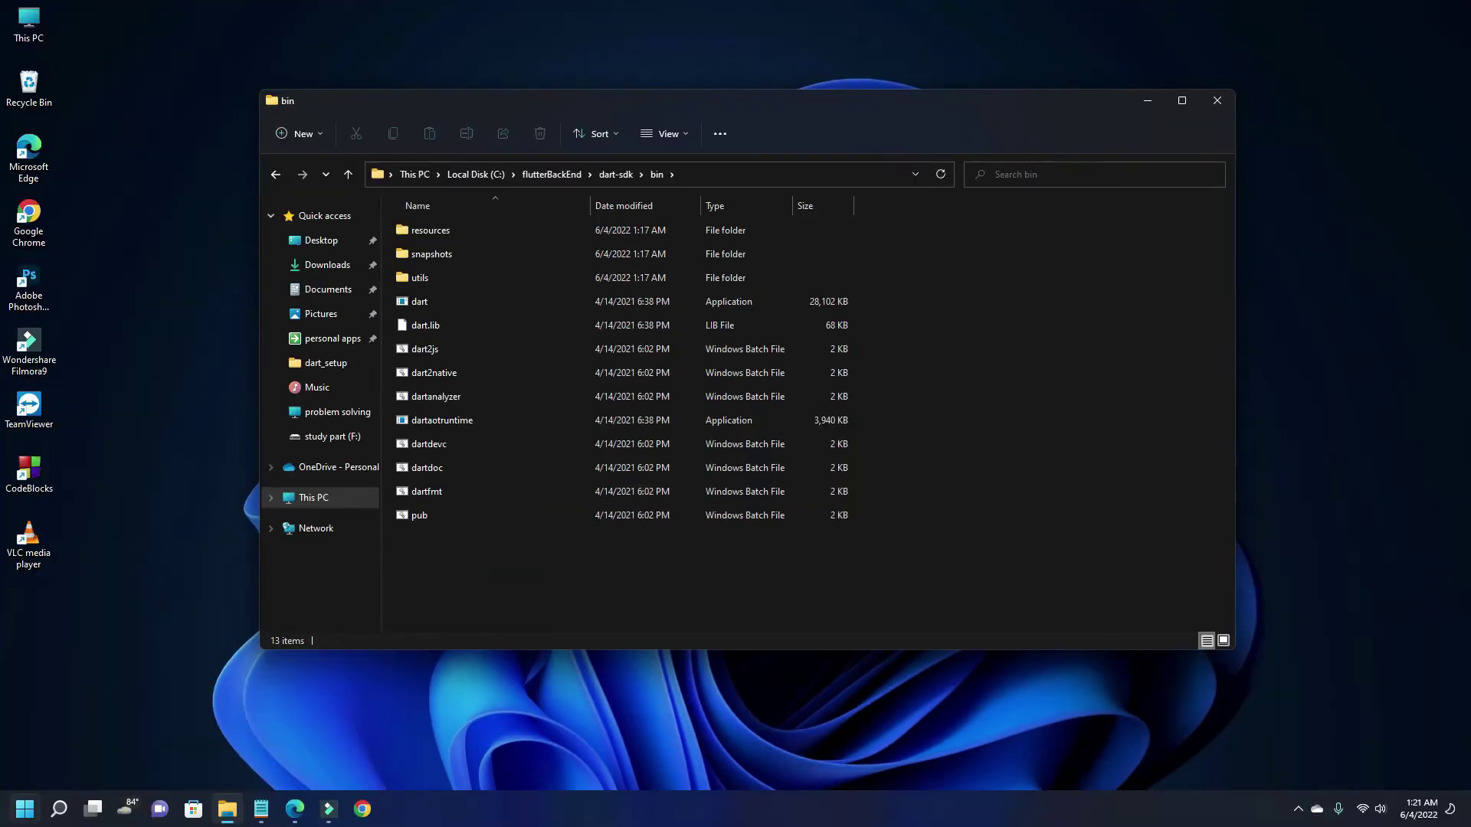
Step: Search Windows for "envi", open the system environment variables settings and bring up the Environment Variables dialog
click(53, 812)
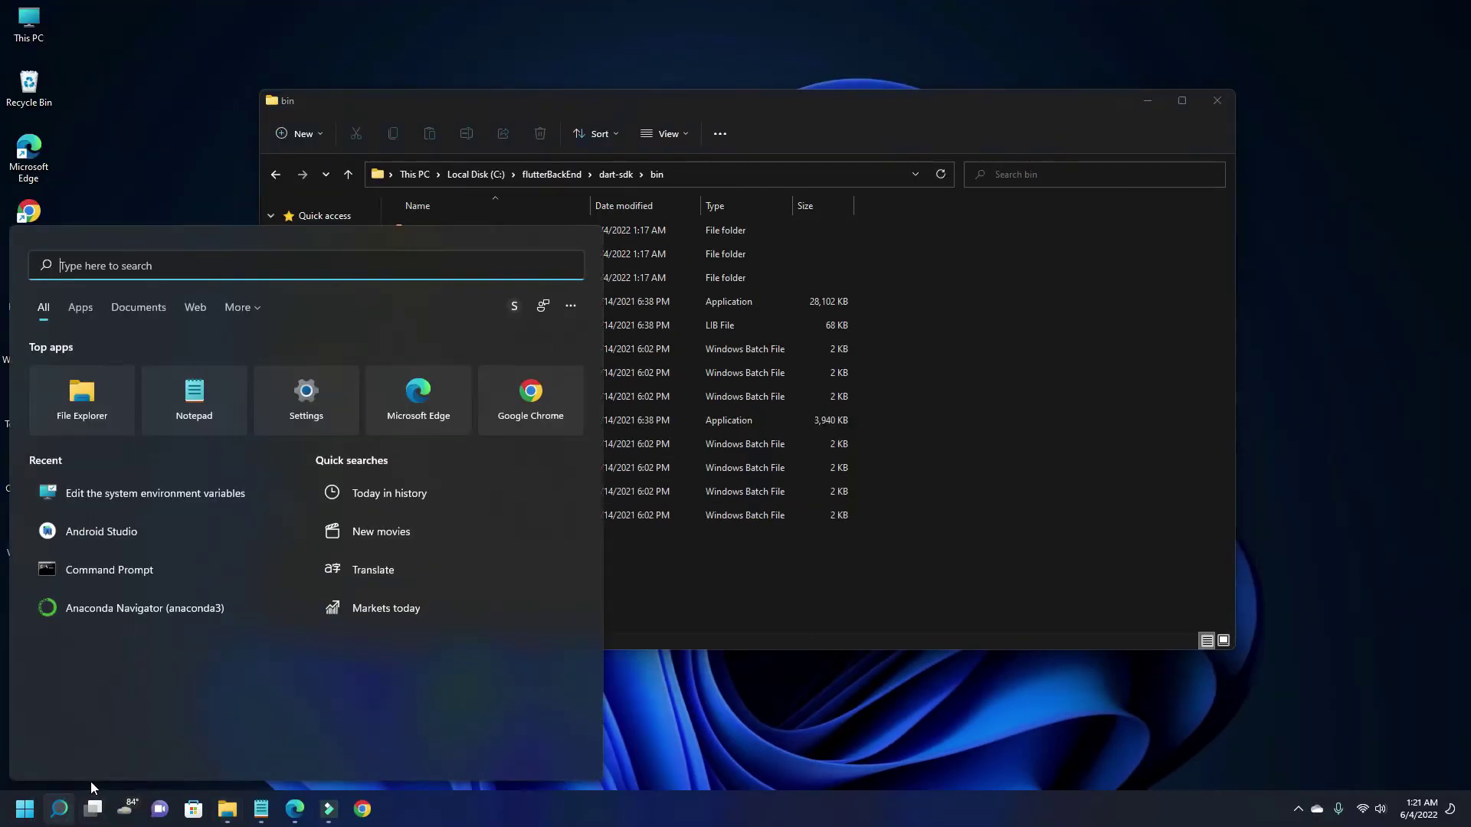
text(envi)
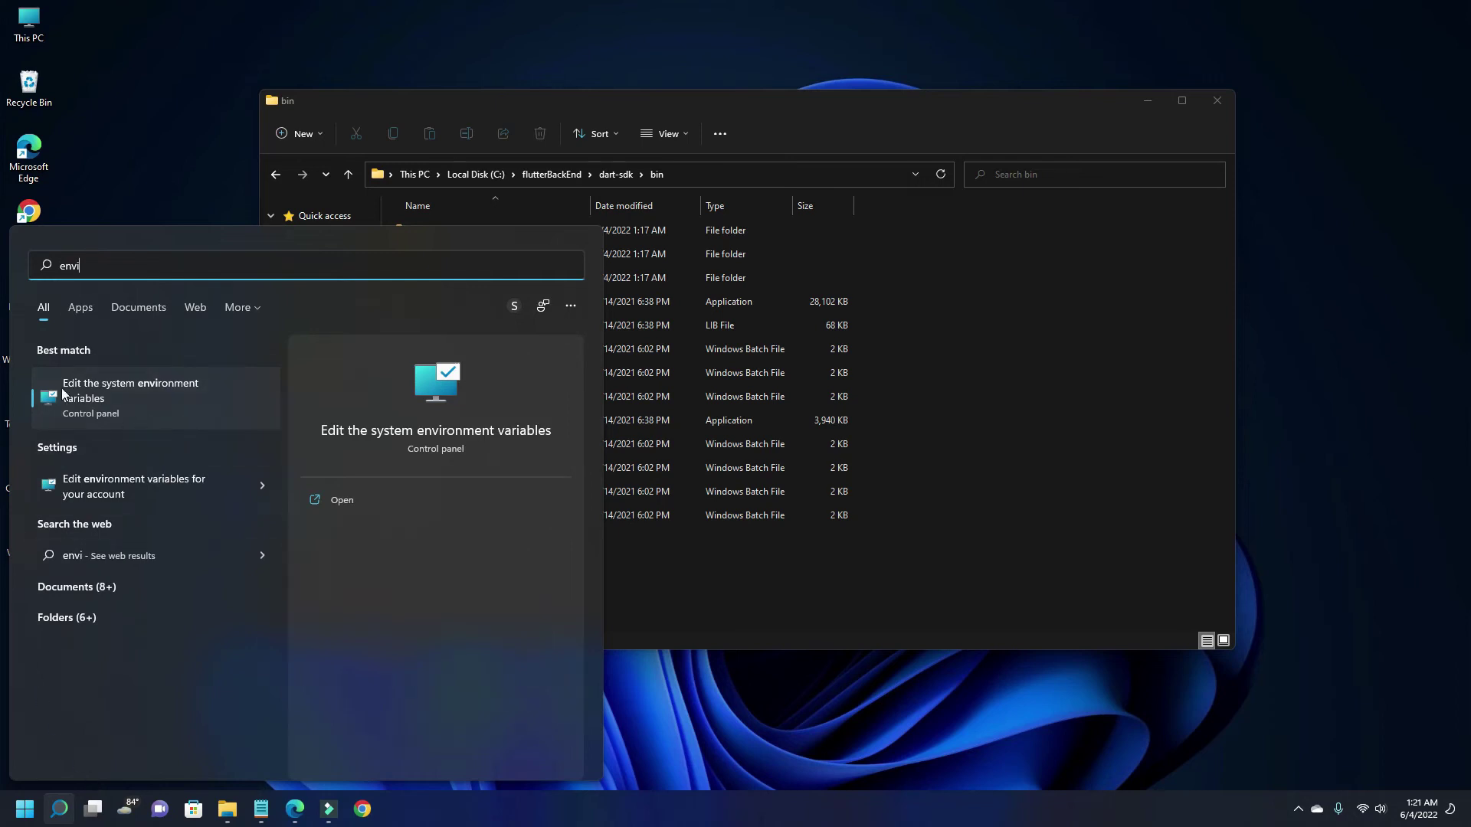
click(92, 391)
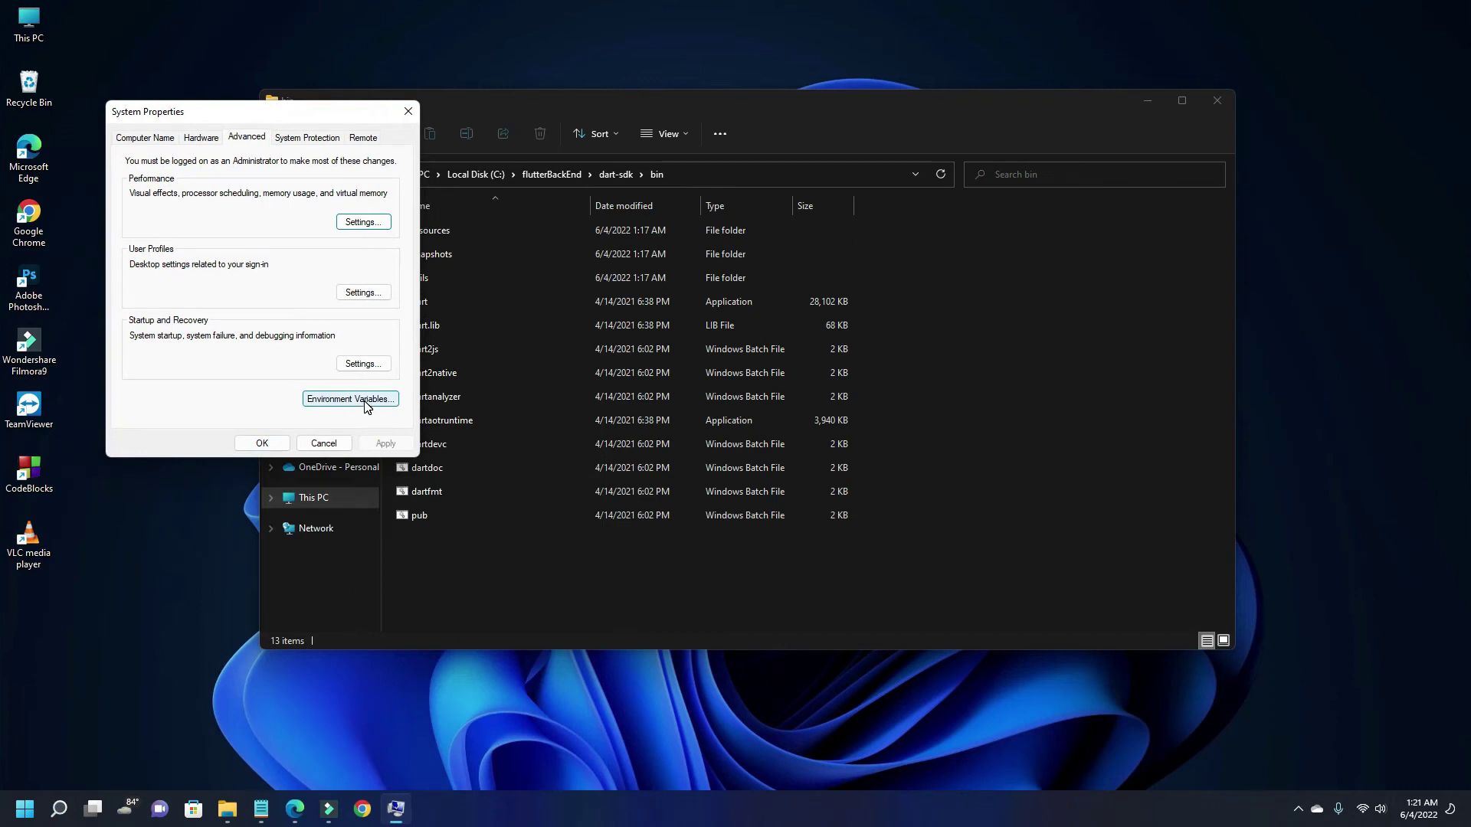
click(367, 401)
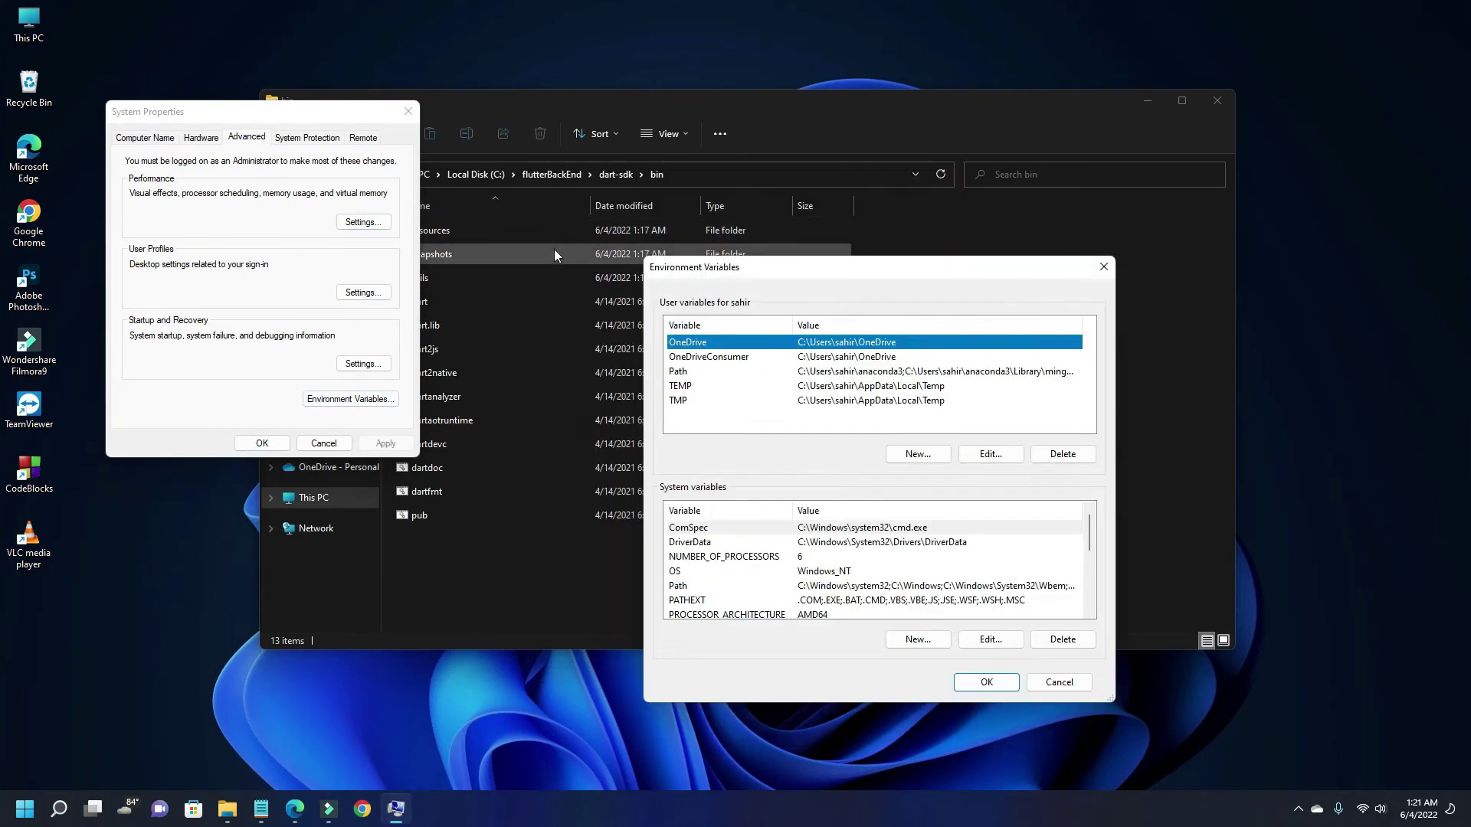
Step: Add C:\flutterBackEnd\dart-sdk\bin as a new entry in the user Path variable and save all open dialogs
click(698, 371)
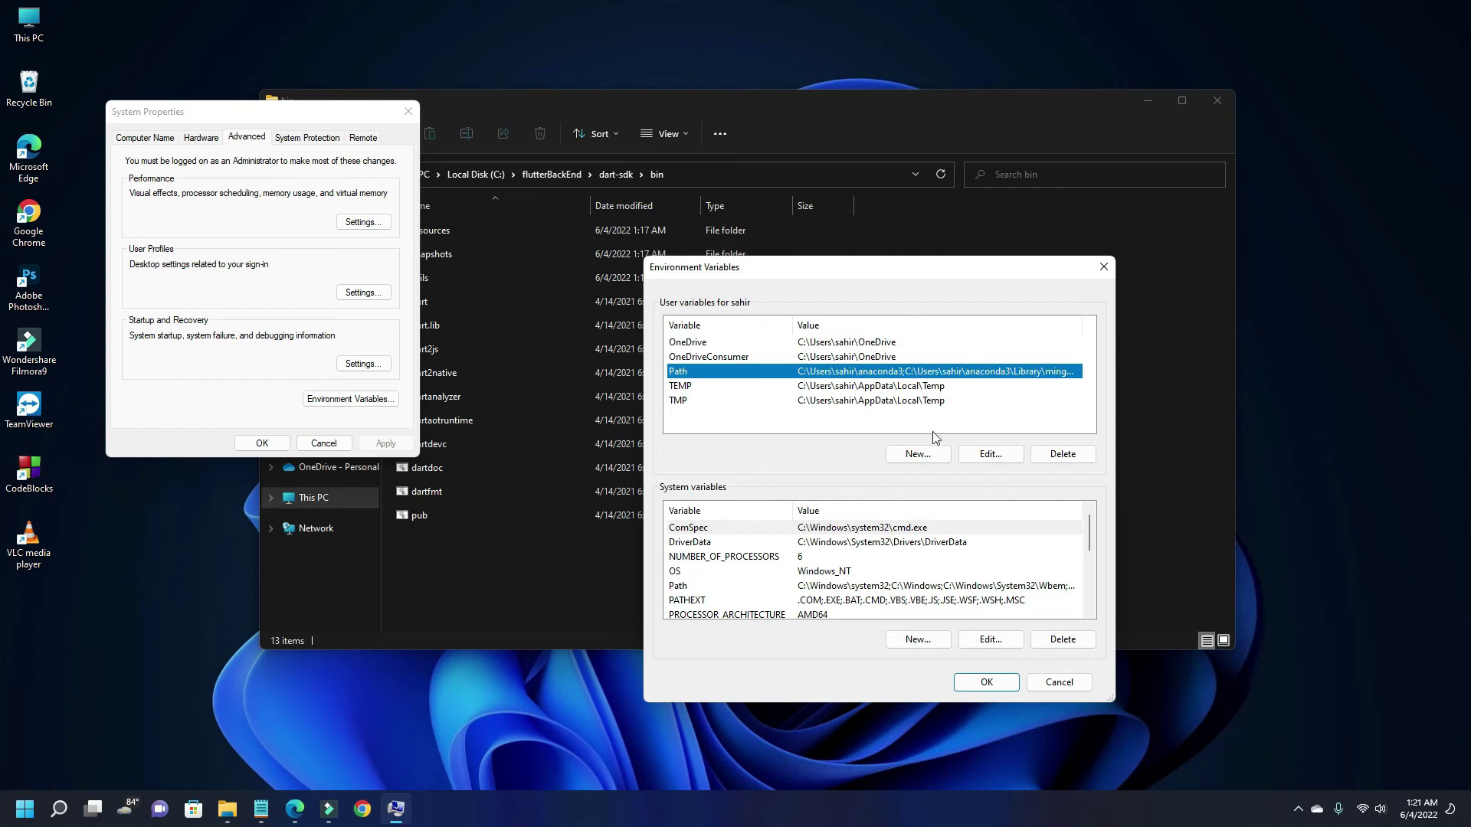
click(988, 457)
click(893, 248)
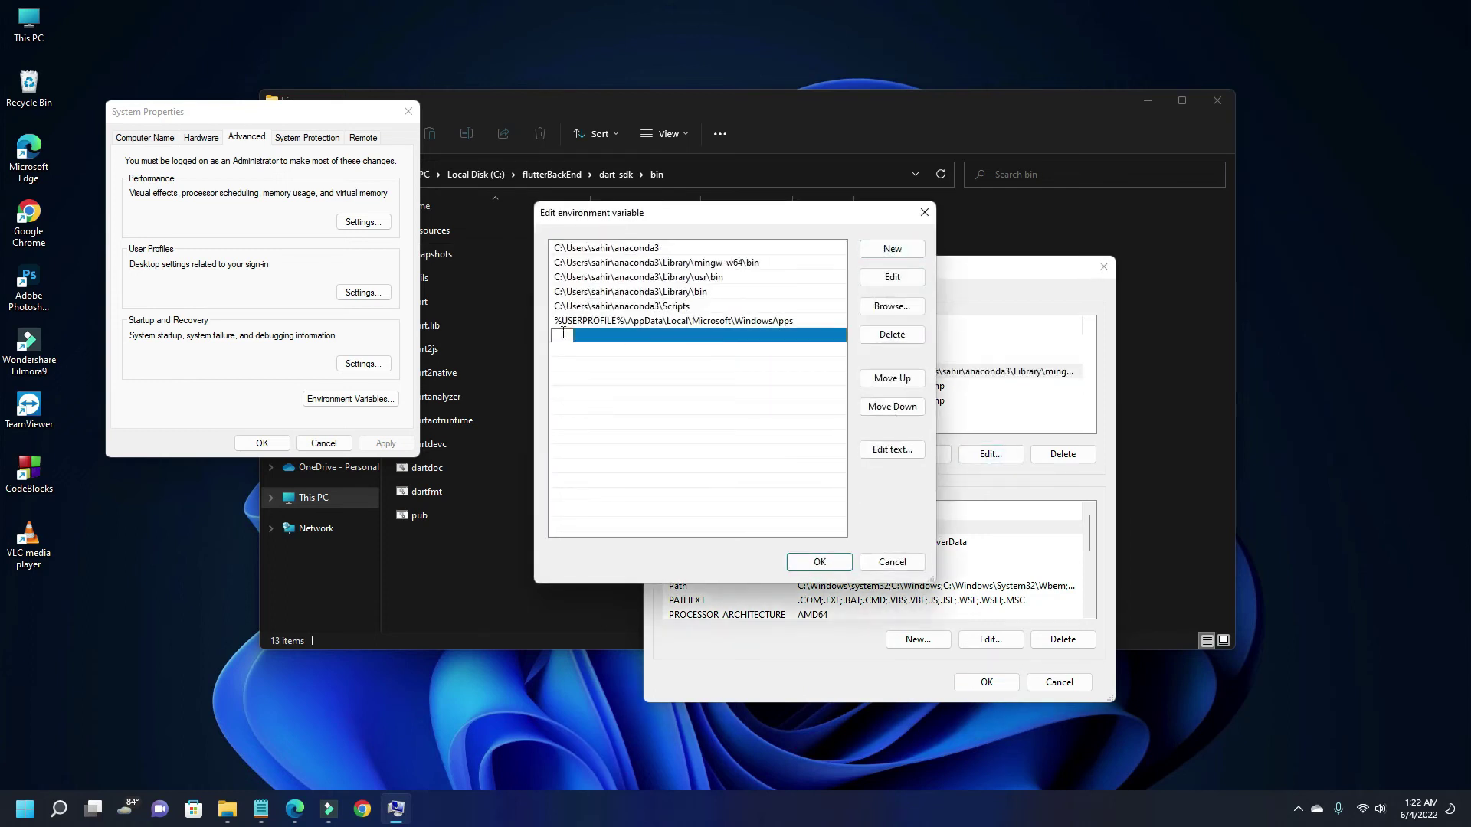
right_click(563, 333)
click(418, 399)
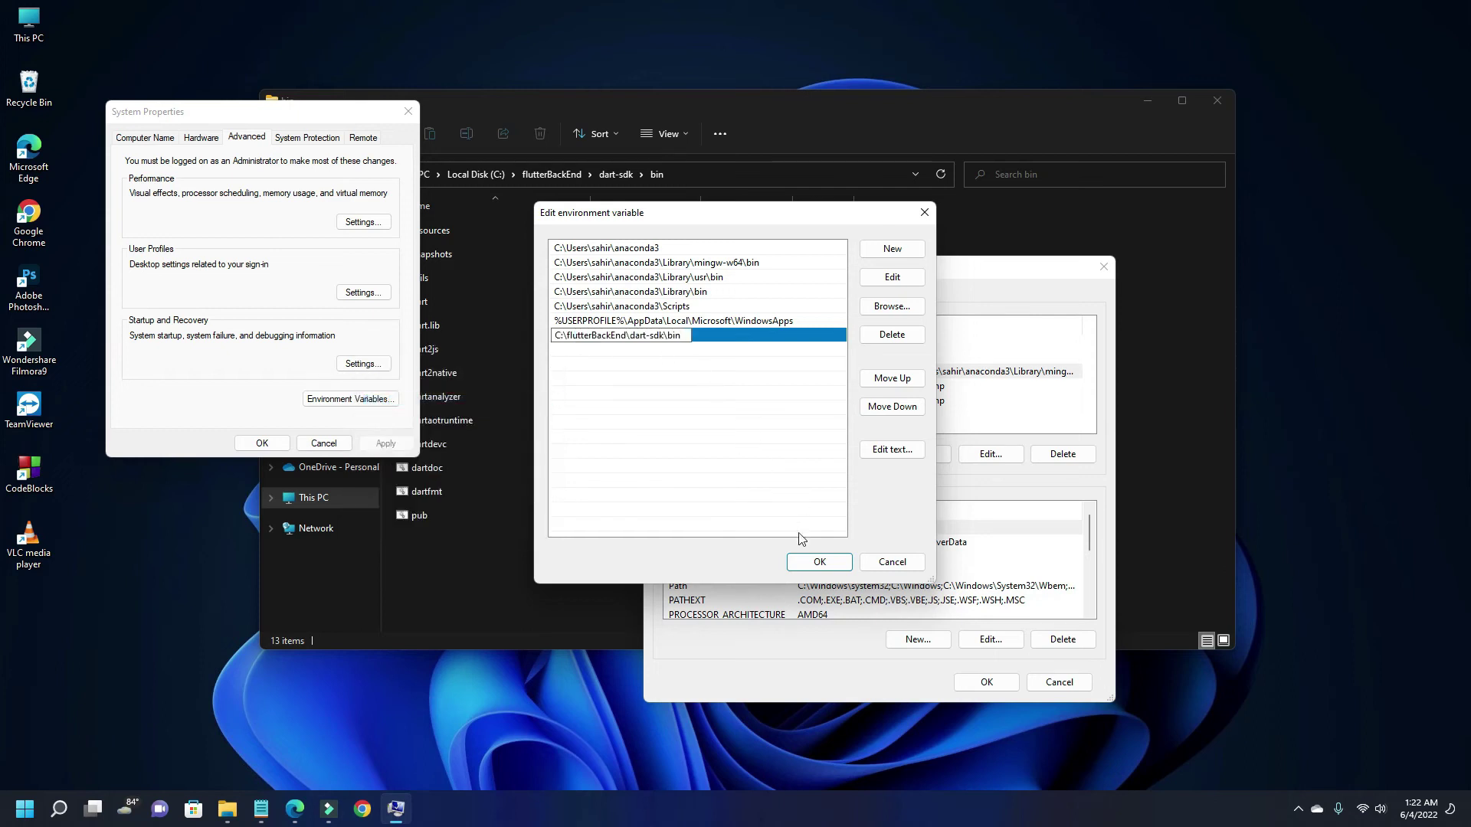
click(819, 562)
click(986, 681)
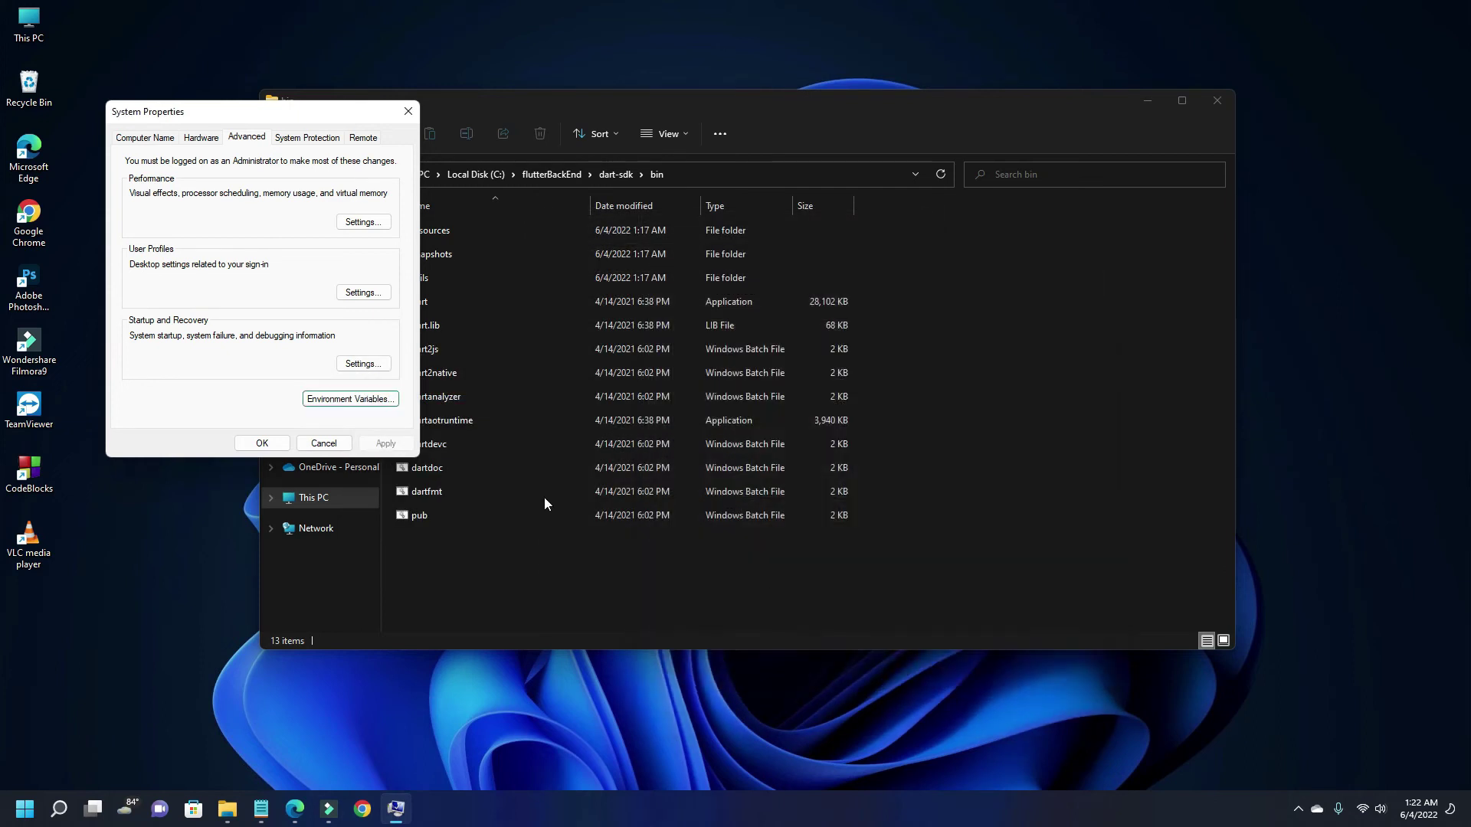
click(262, 443)
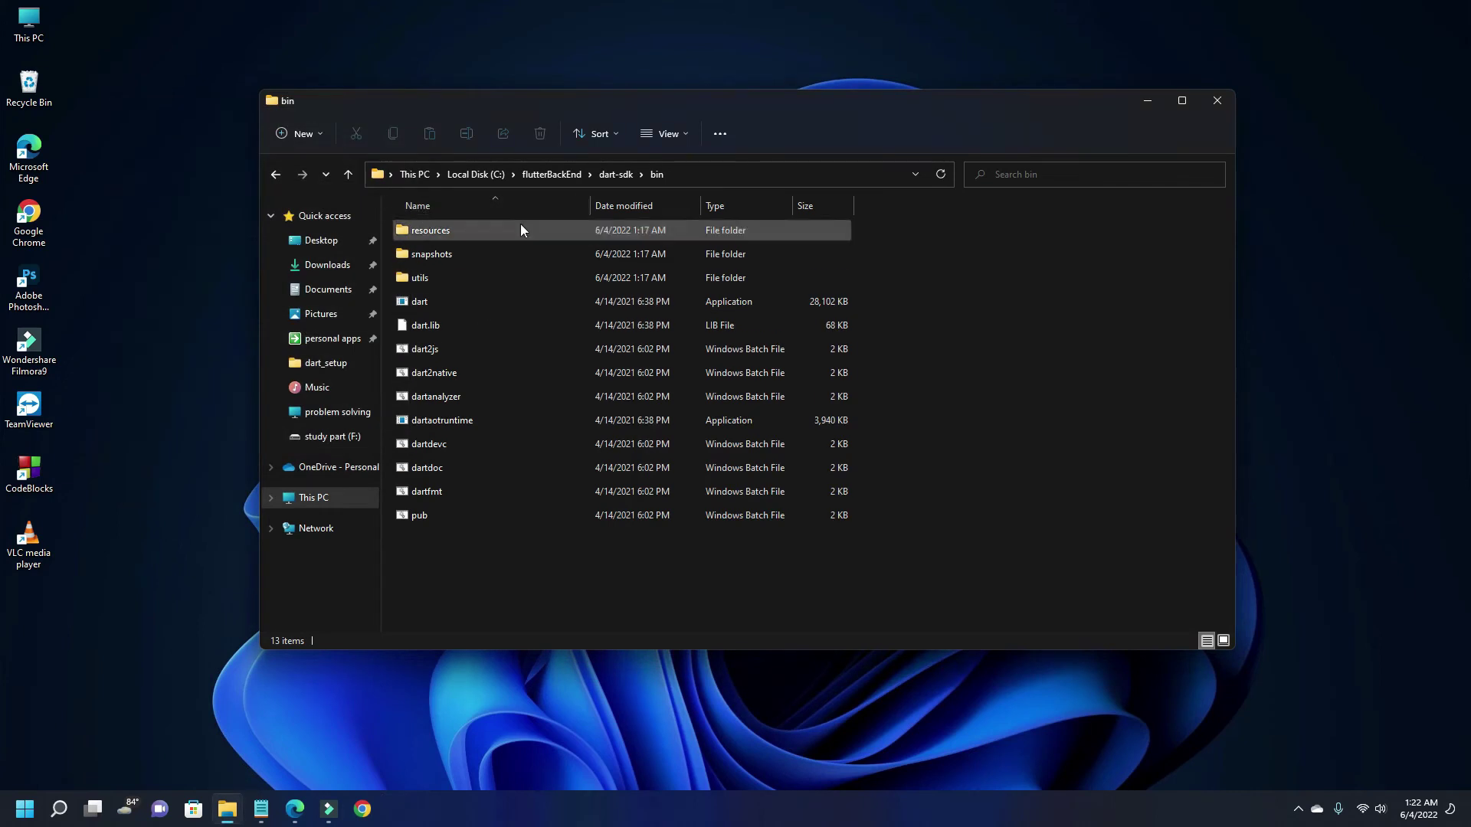
Step: Go back up to flutterBackEnd, browse into flutter and bin, and copy the path C:\flutterBackEnd\flutter\bin
key(alt+Up)
key(alt+Up)
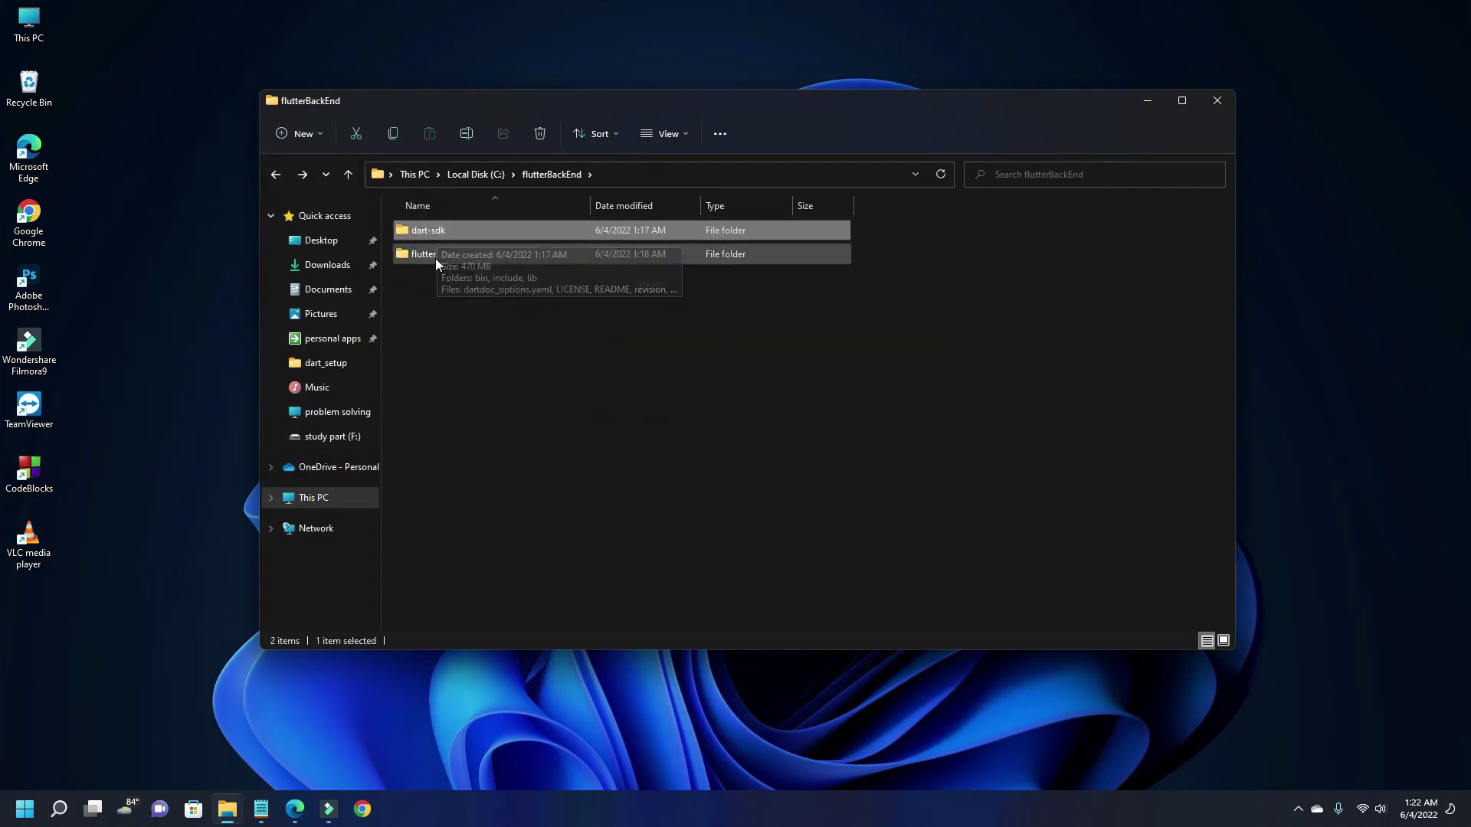
click(432, 256)
double_click(438, 256)
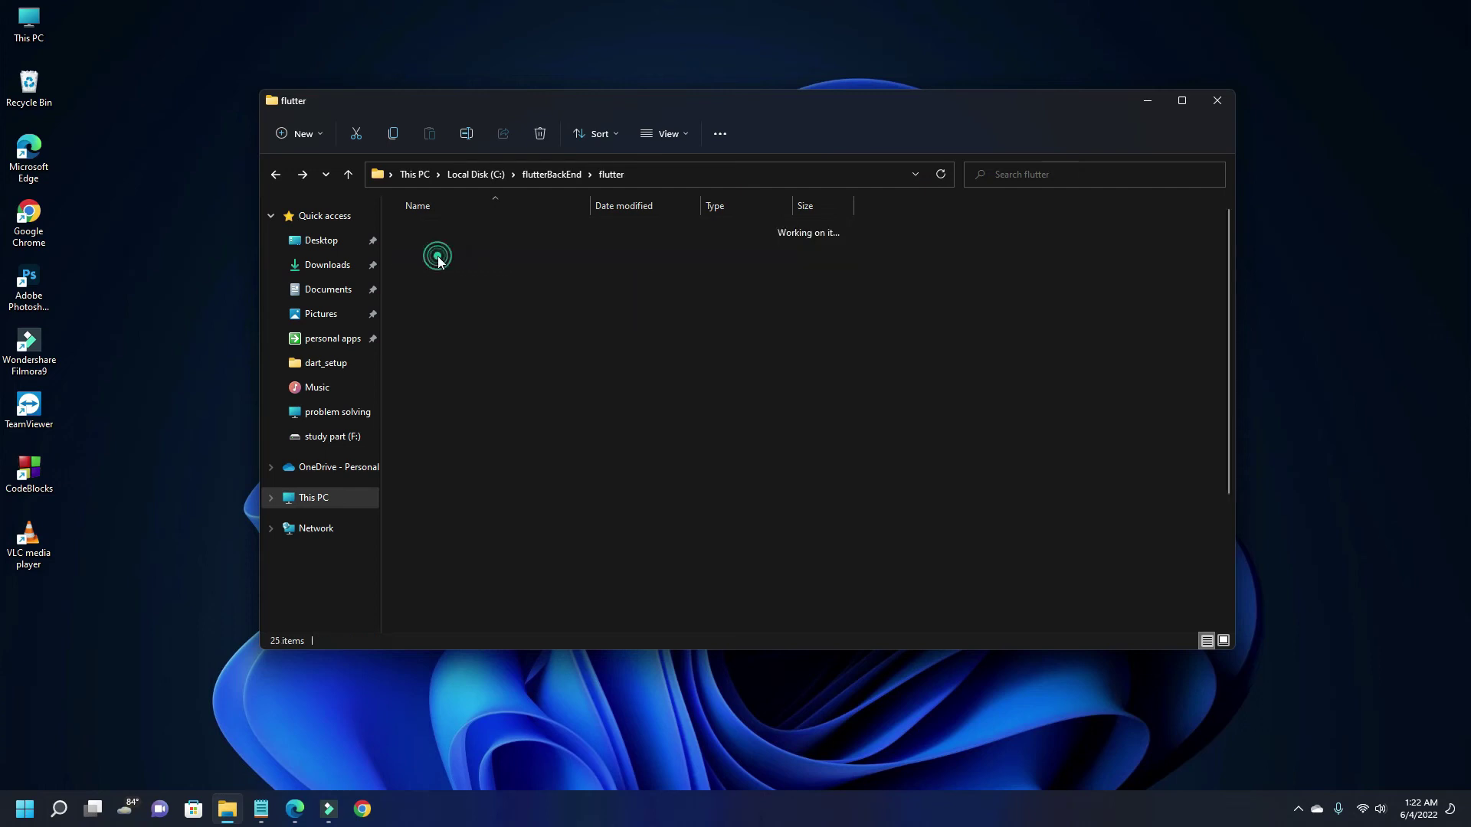
double_click(426, 329)
click(705, 175)
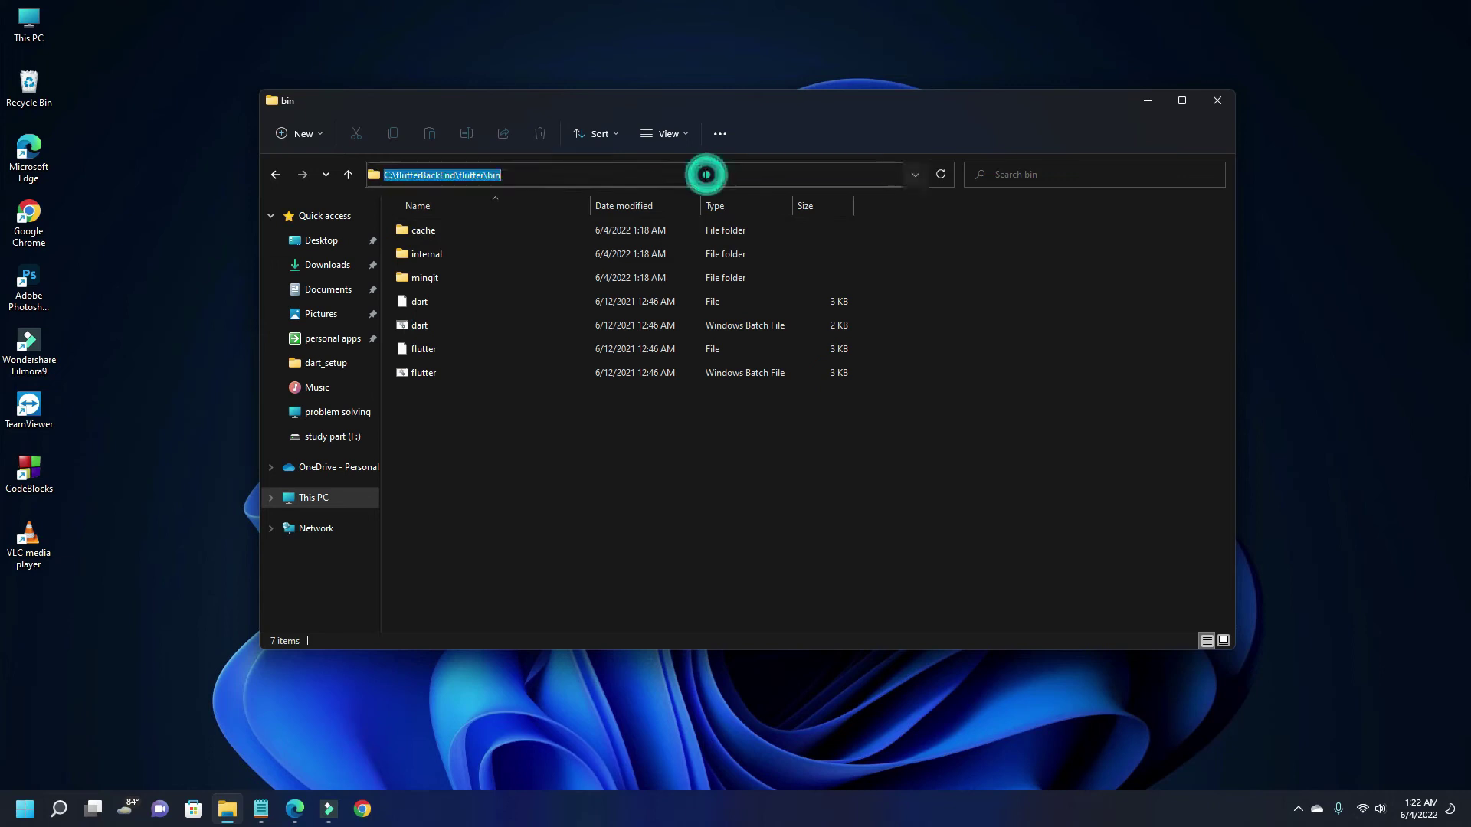
right_click(456, 178)
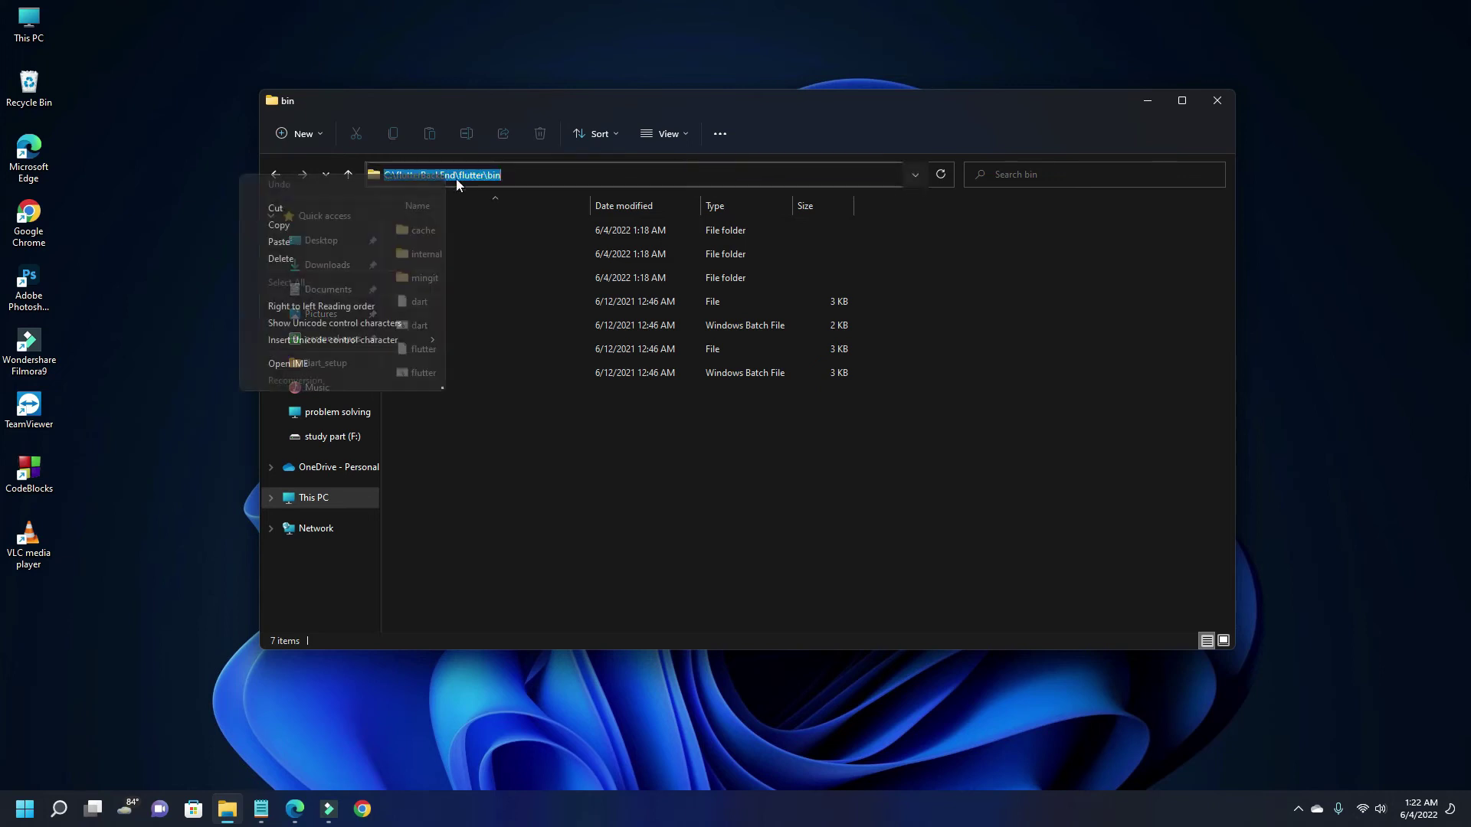
click(279, 225)
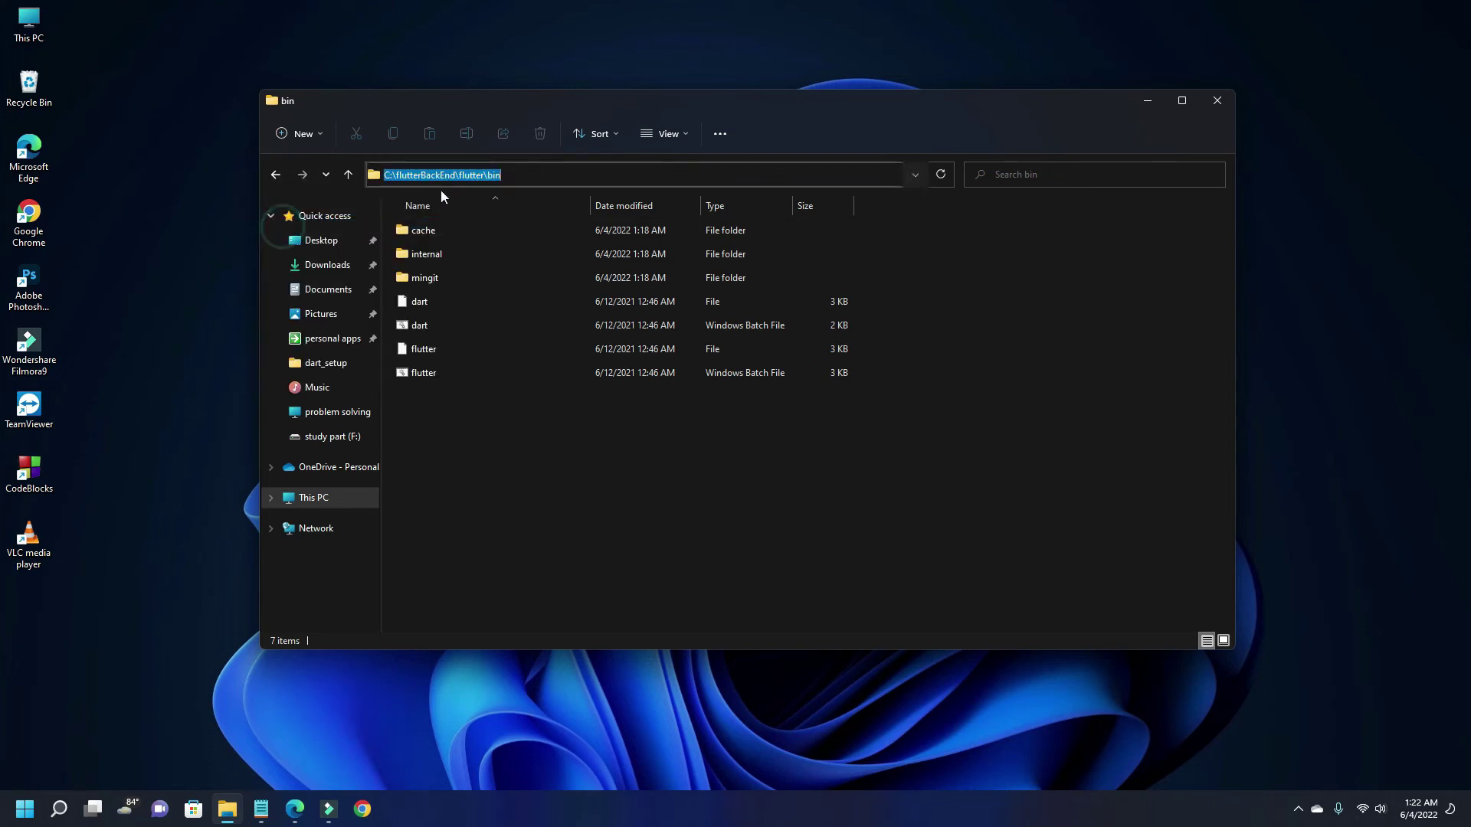
Step: Minimize the bin folder window and reopen the Environment Variables dialog through a Windows search for "envi"
click(1146, 102)
click(61, 808)
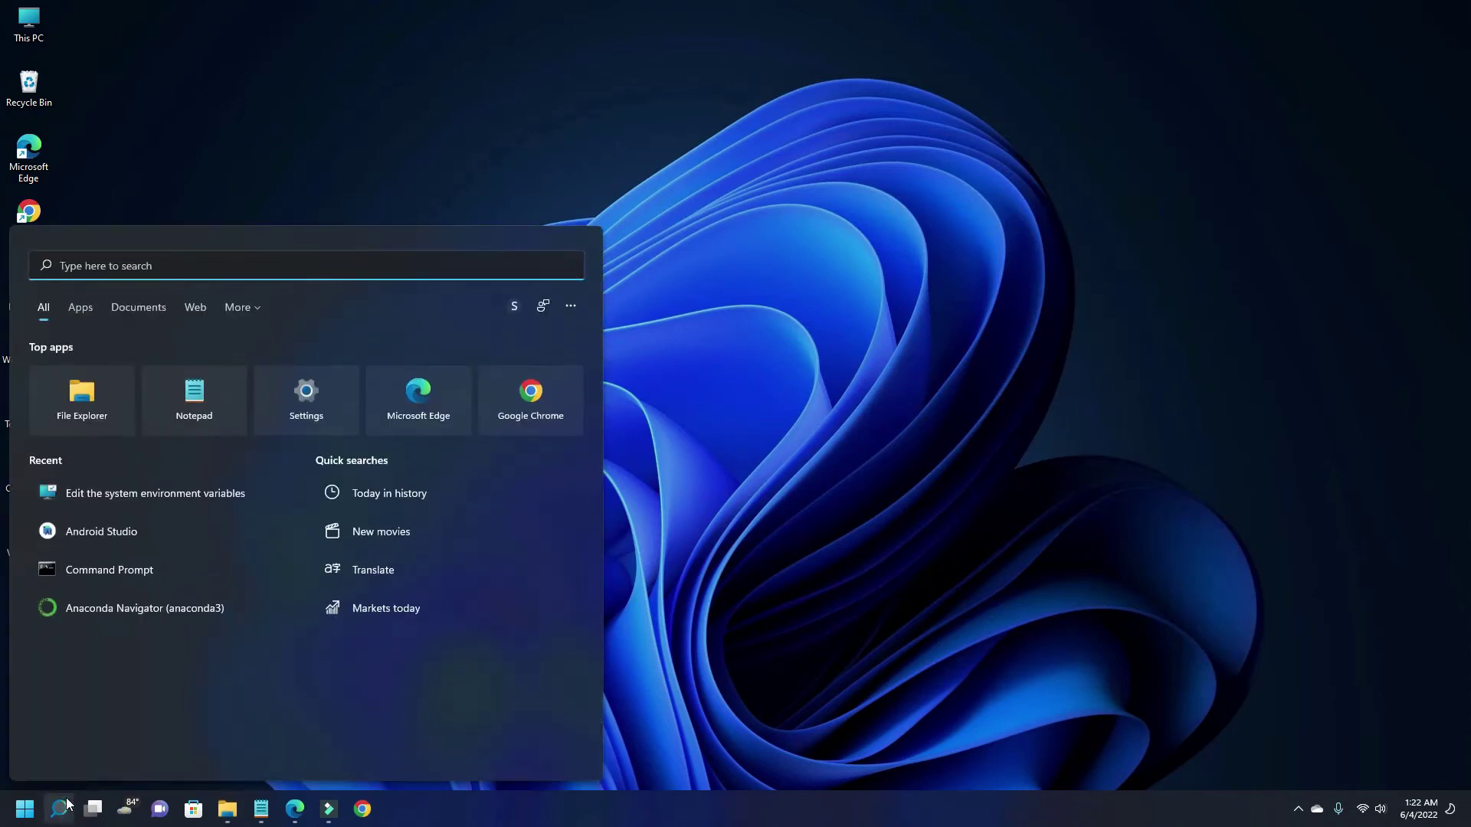
text(envi)
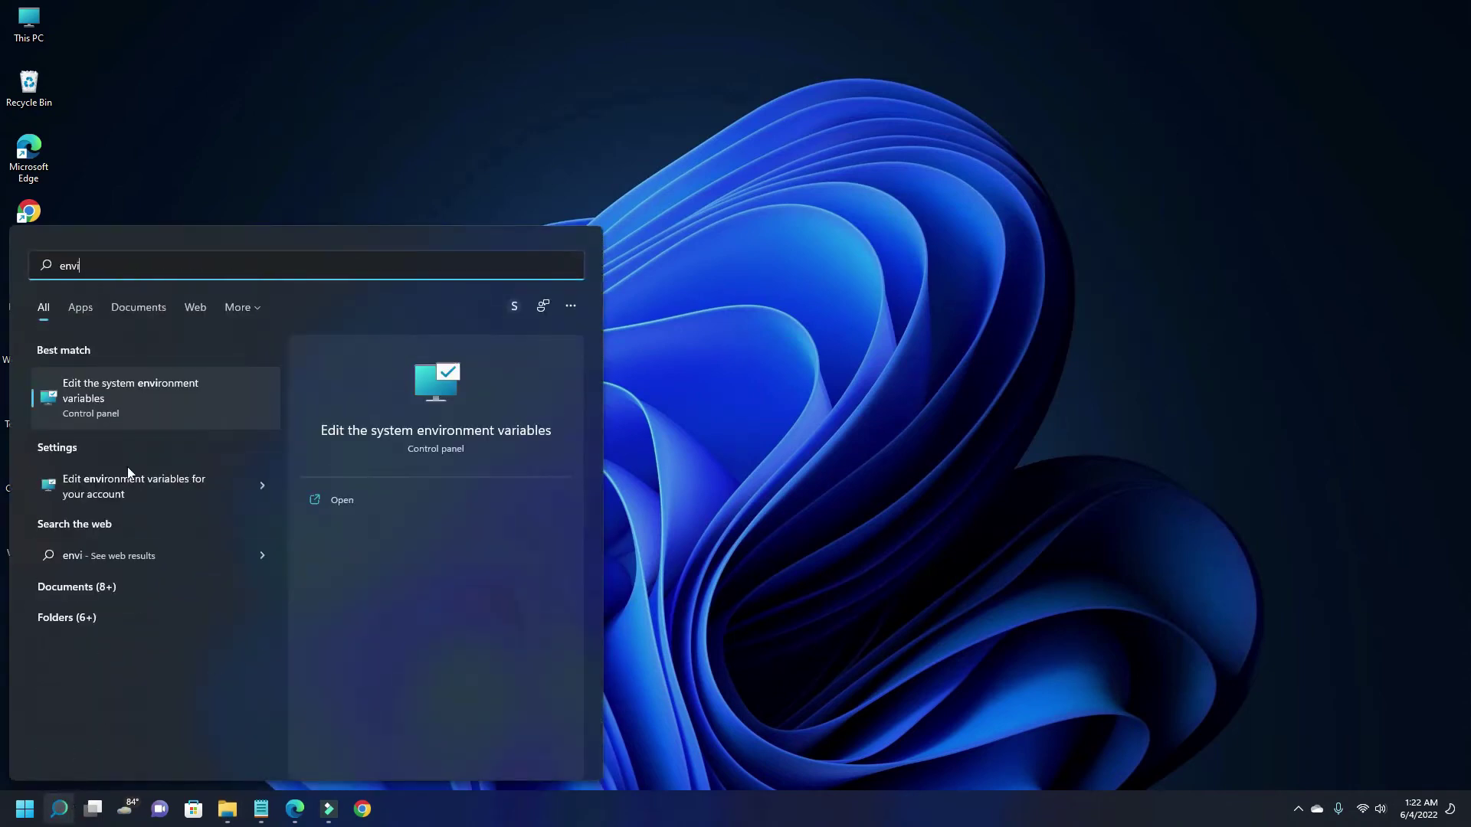
click(178, 400)
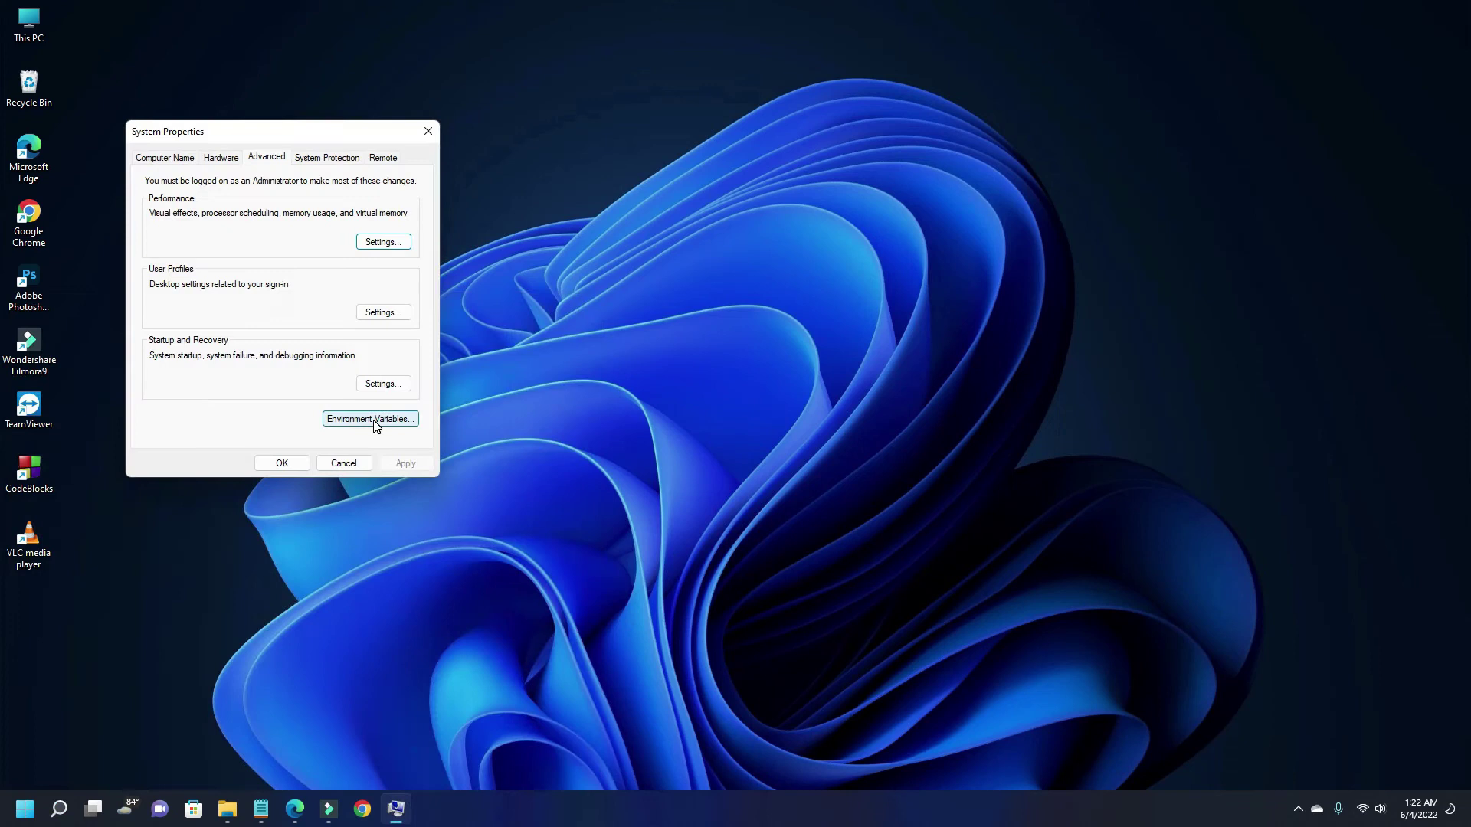
click(366, 419)
Step: Add C:\flutterBackEnd\flutter\bin as a new entry in the user Path variable and save all open dialogs
click(558, 285)
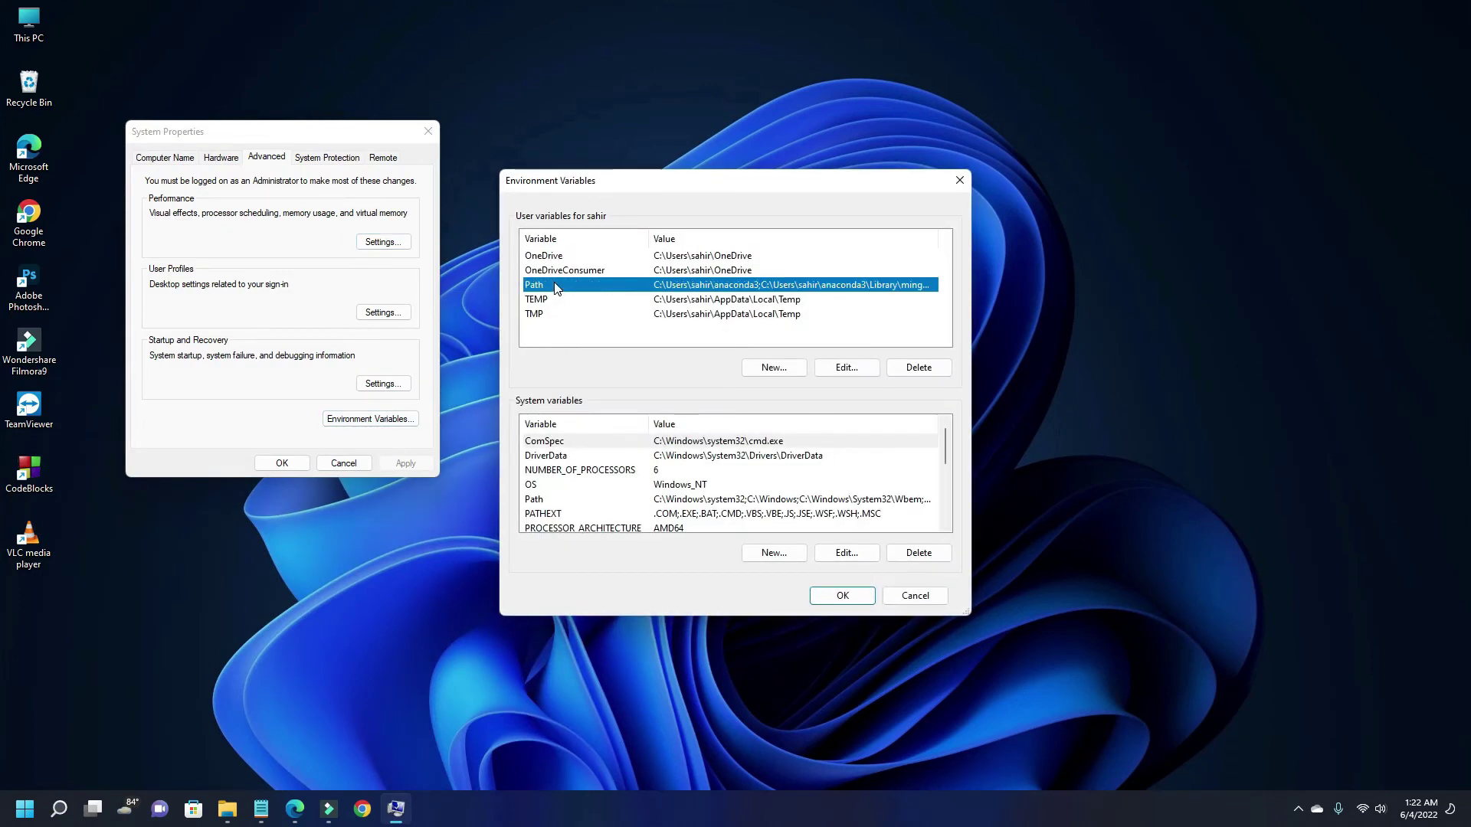
click(846, 368)
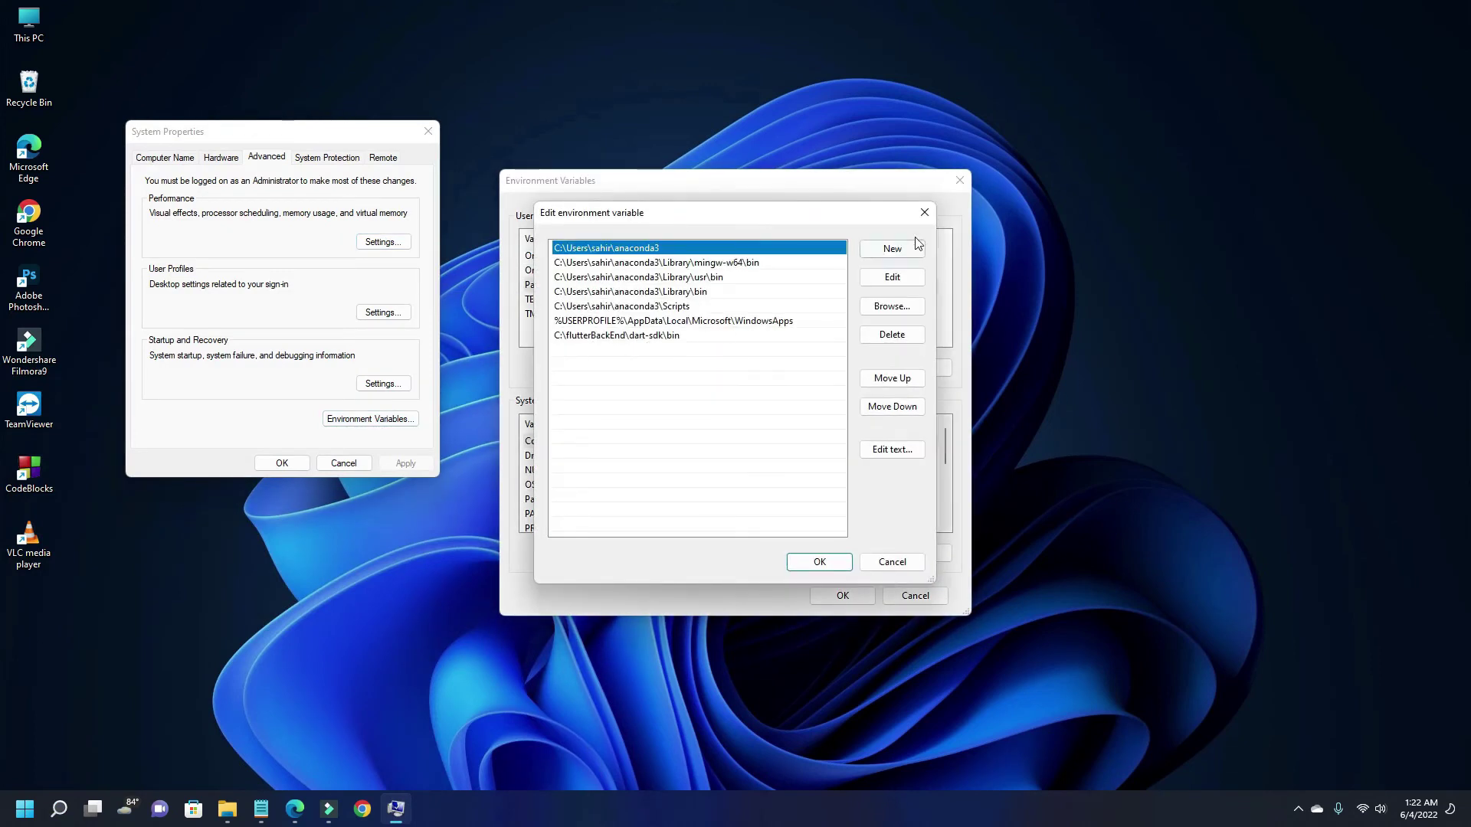
click(893, 249)
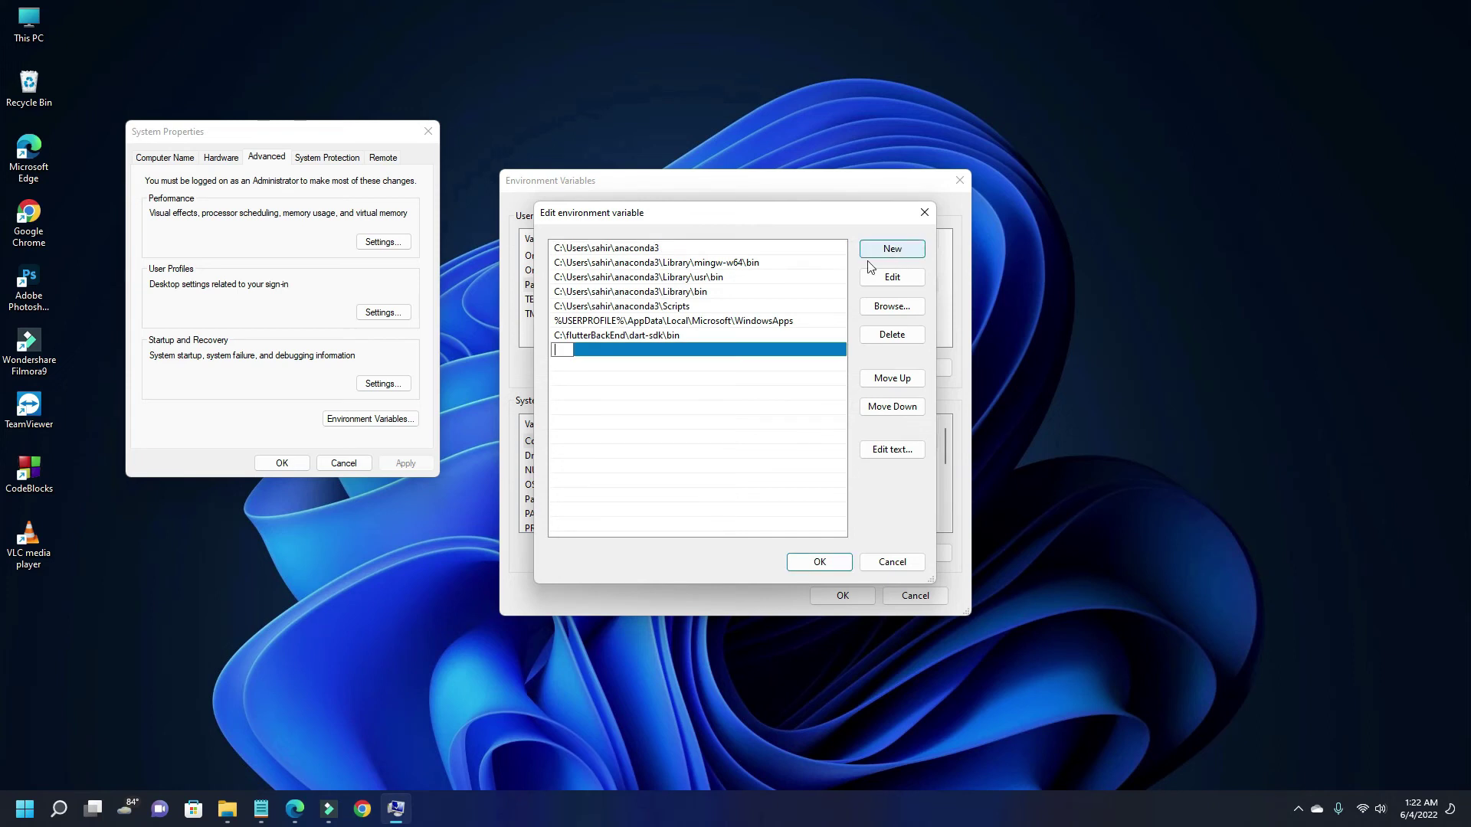
right_click(561, 350)
click(451, 412)
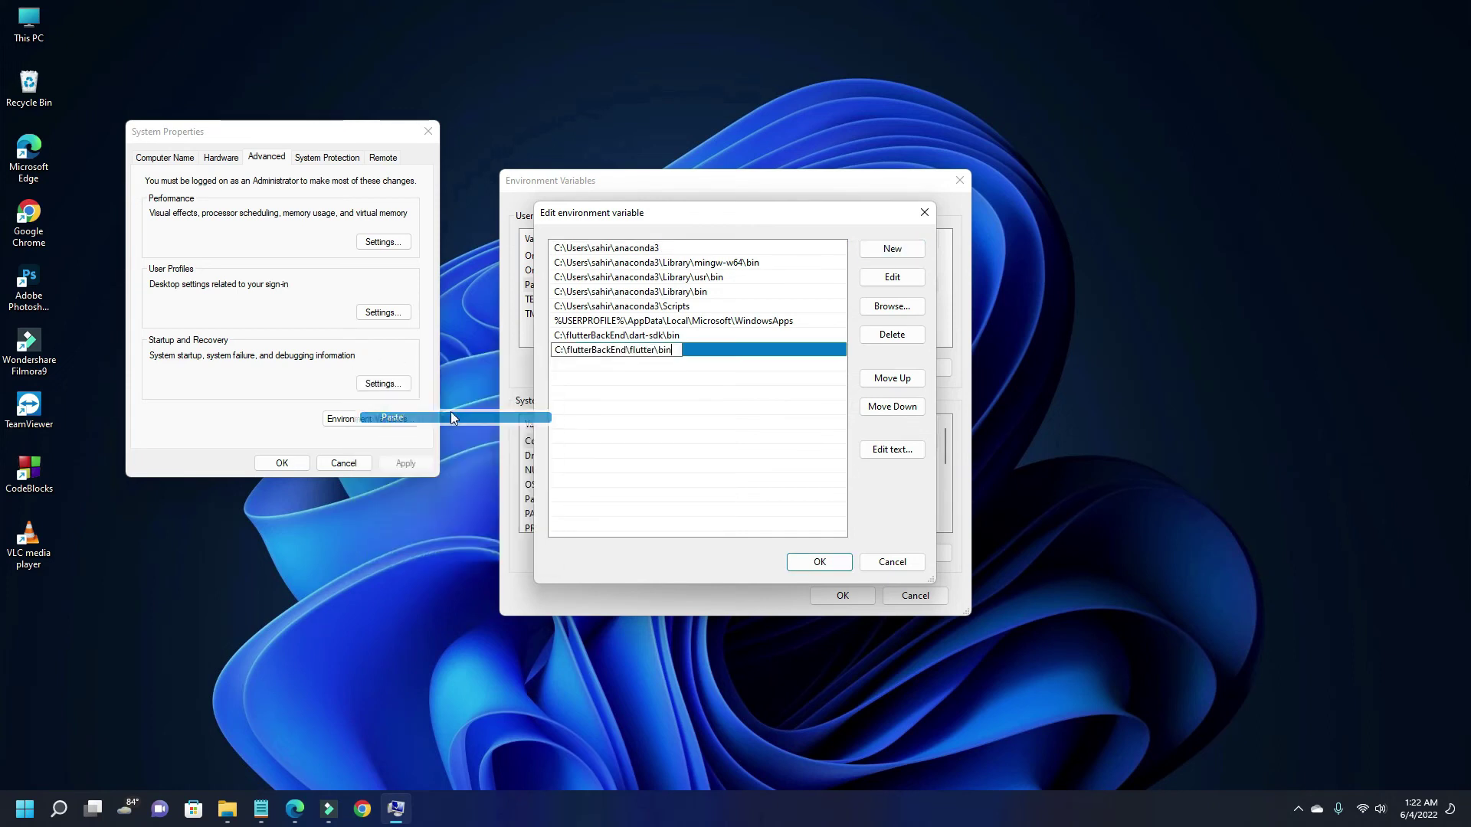
click(819, 562)
click(843, 595)
click(282, 463)
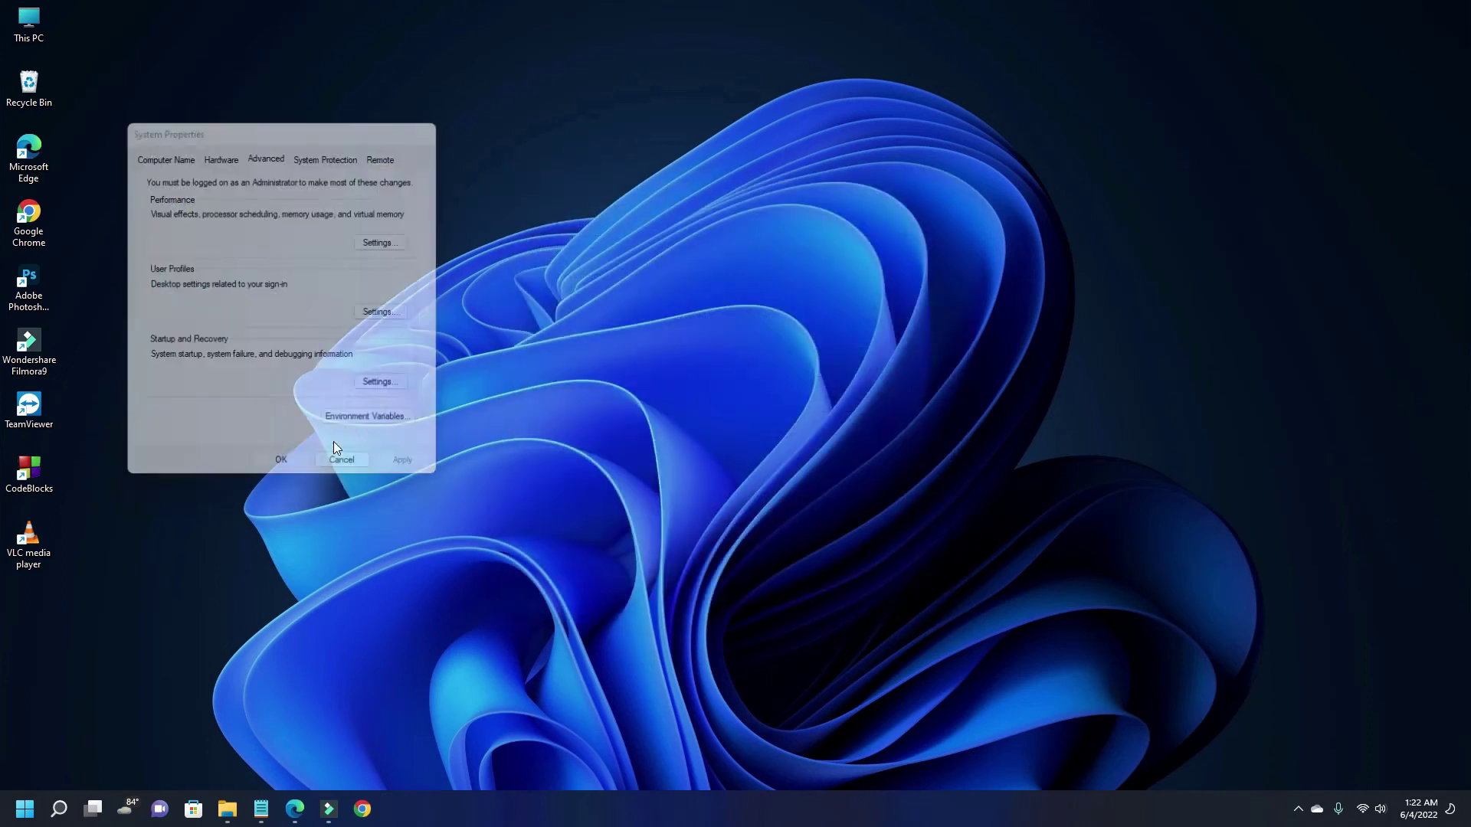
right_click(507, 255)
click(505, 295)
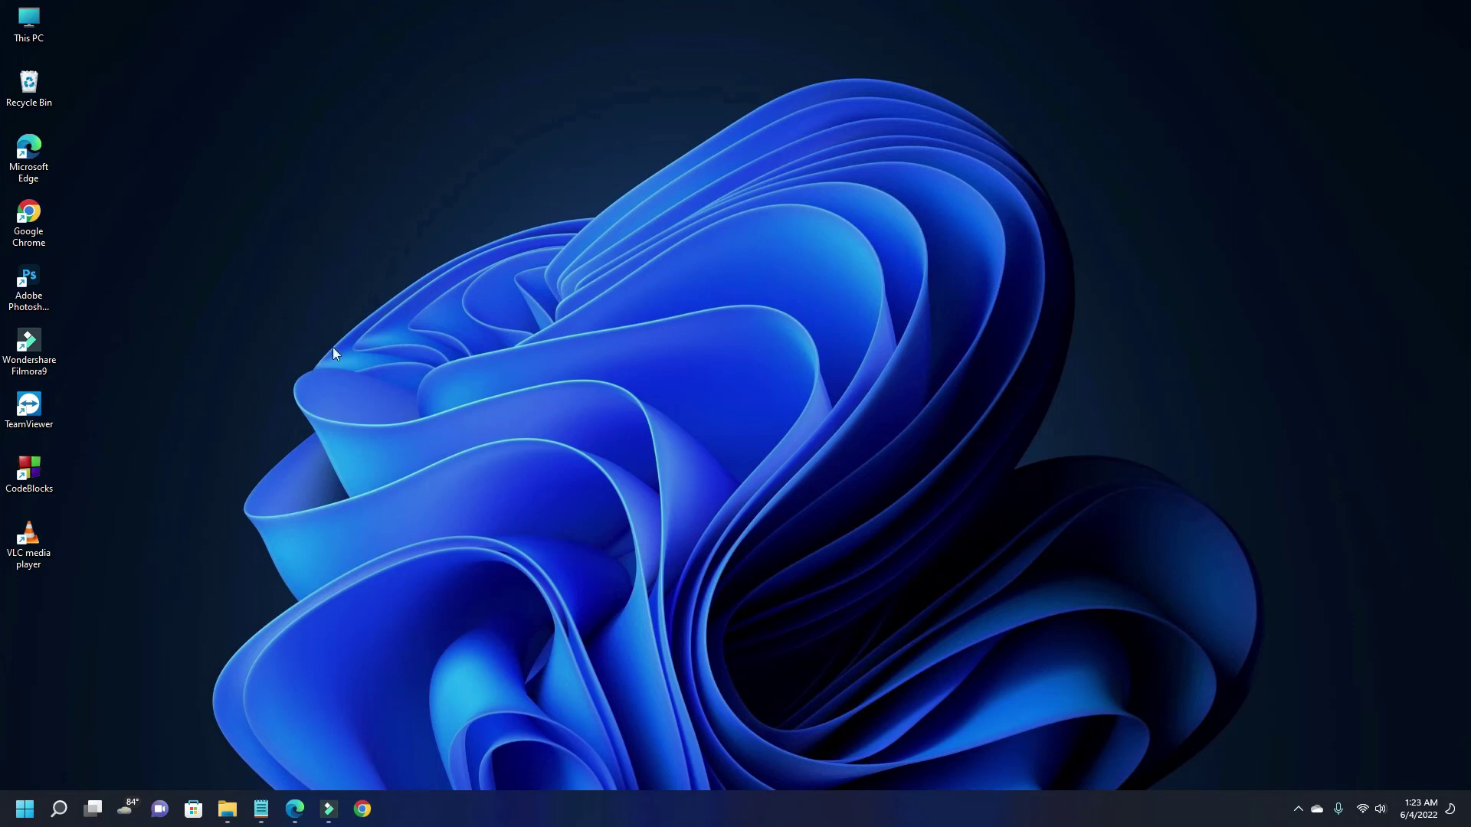
Step: Search for Android Studio, open its file location, copy the Android Studio shortcut and close the folder window
click(59, 809)
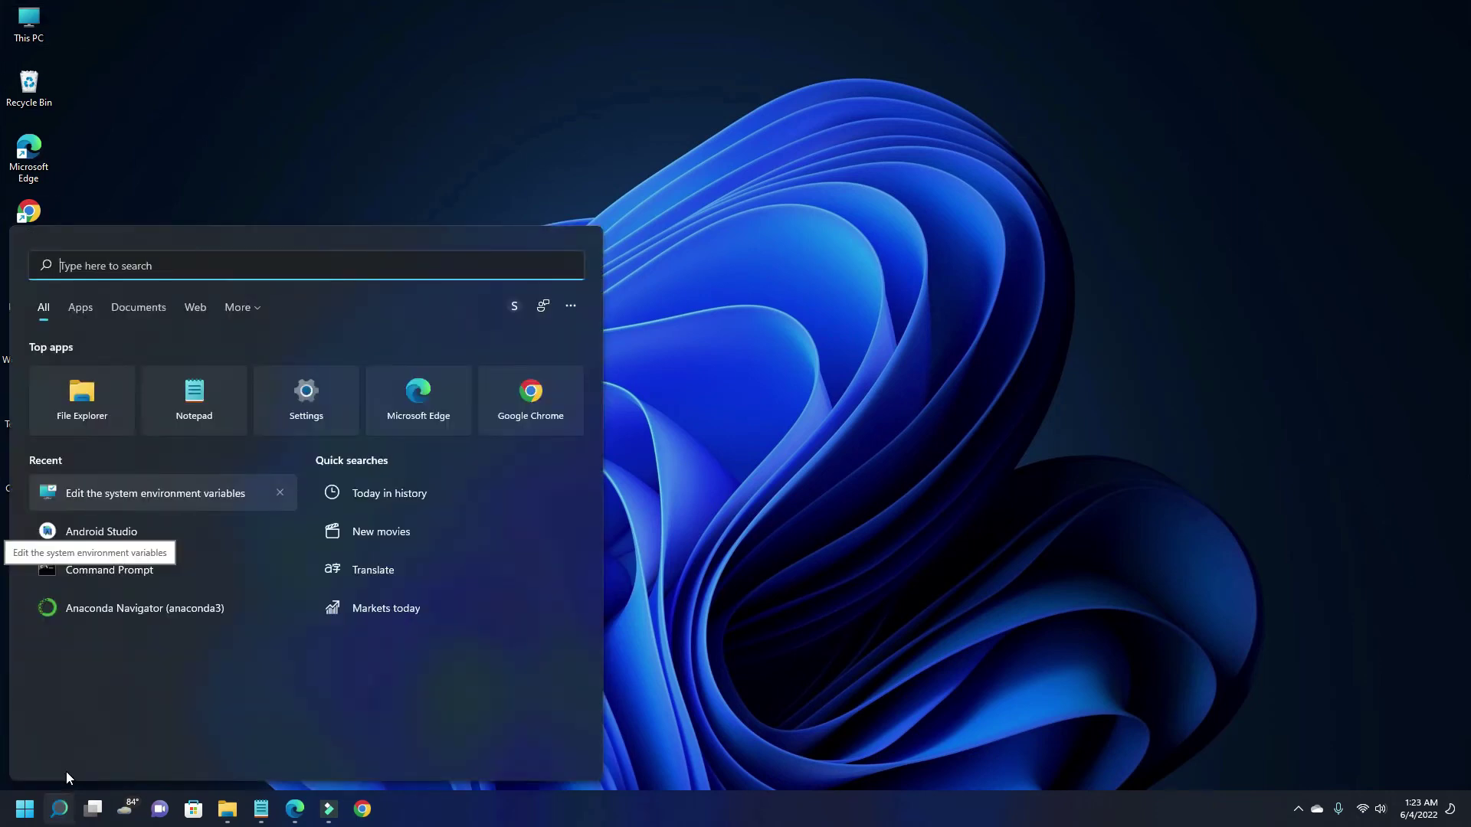
text(andro)
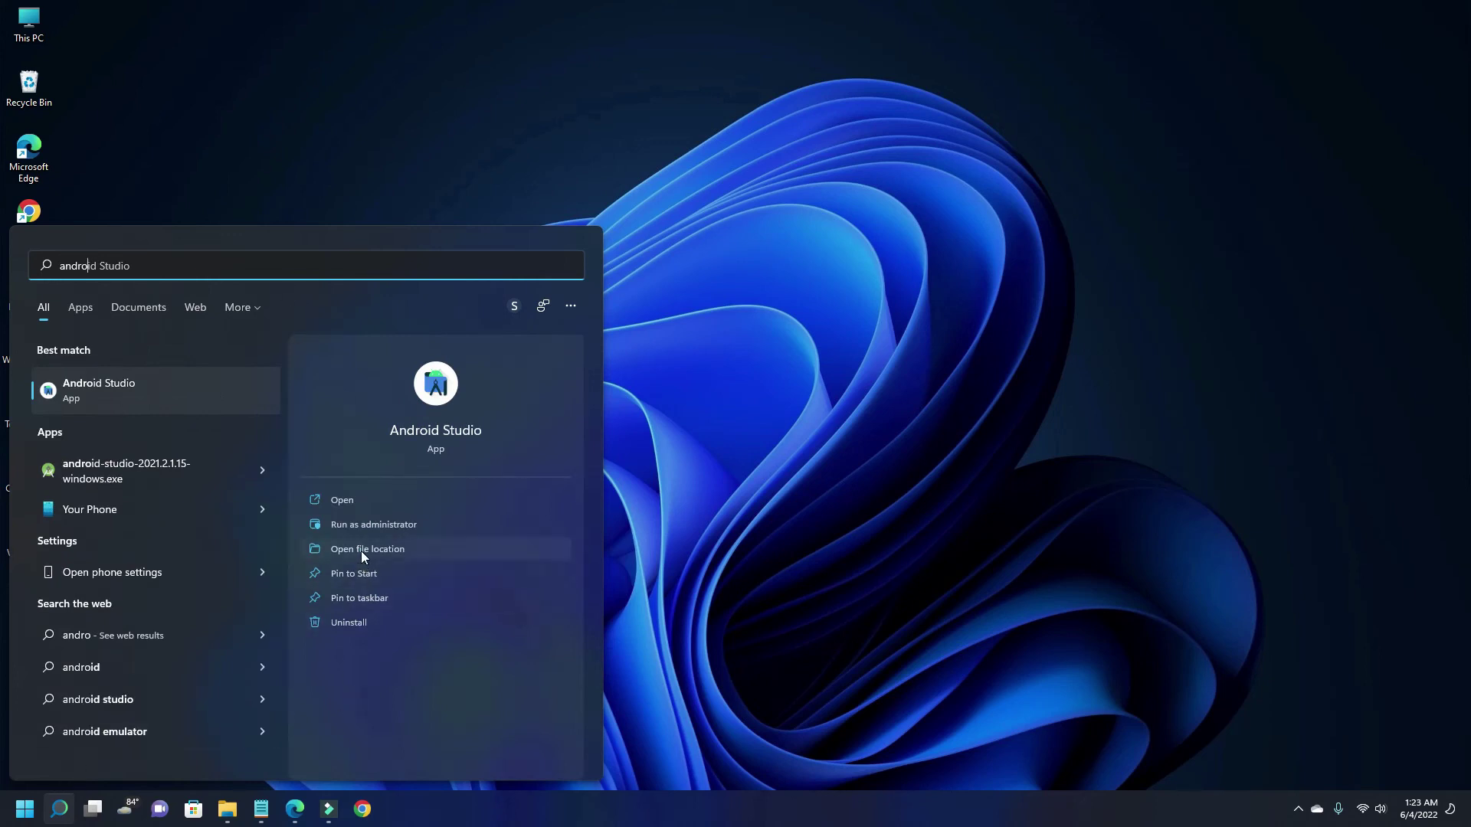
click(361, 550)
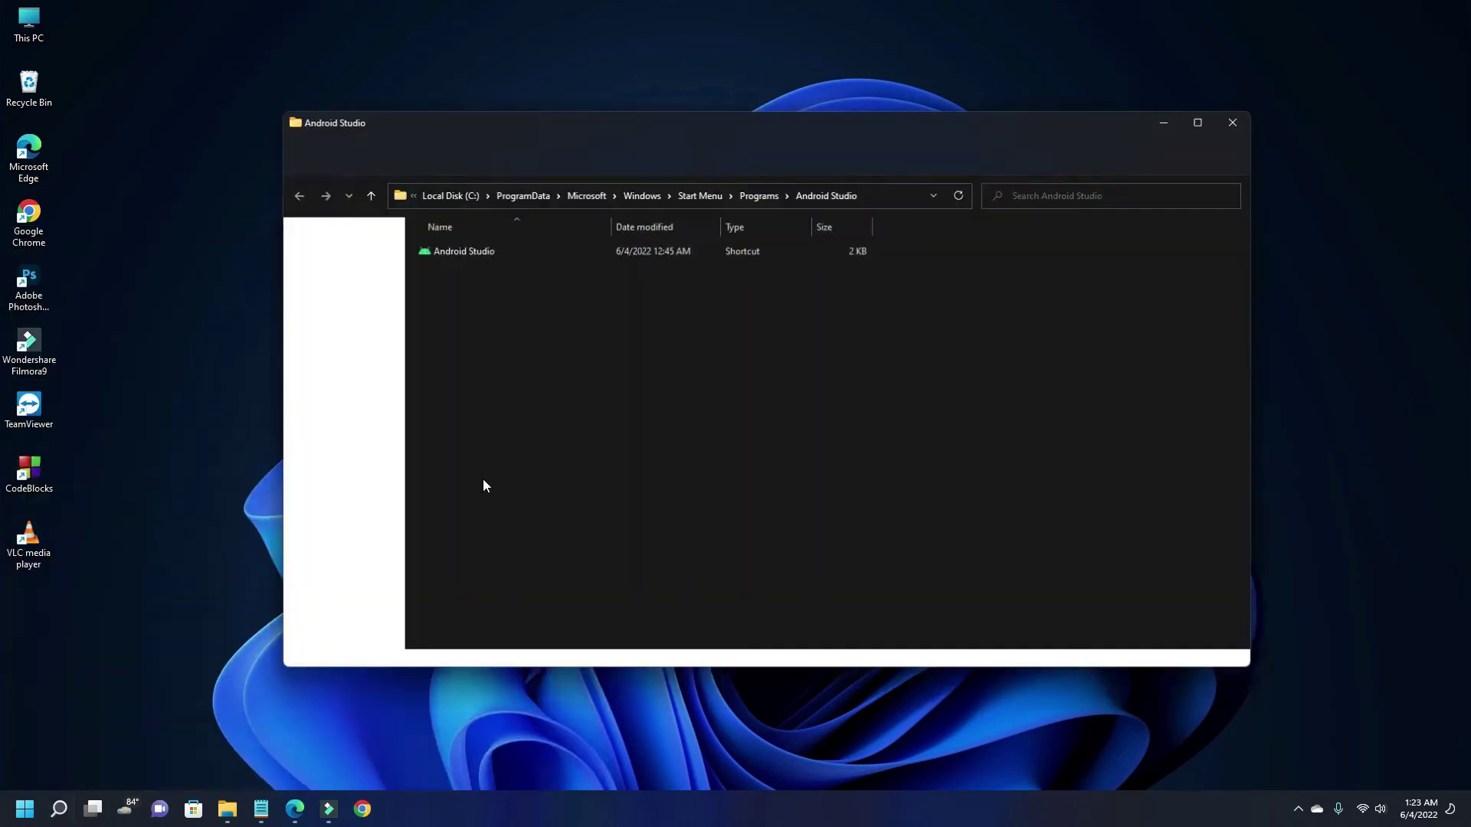
right_click(494, 251)
click(536, 264)
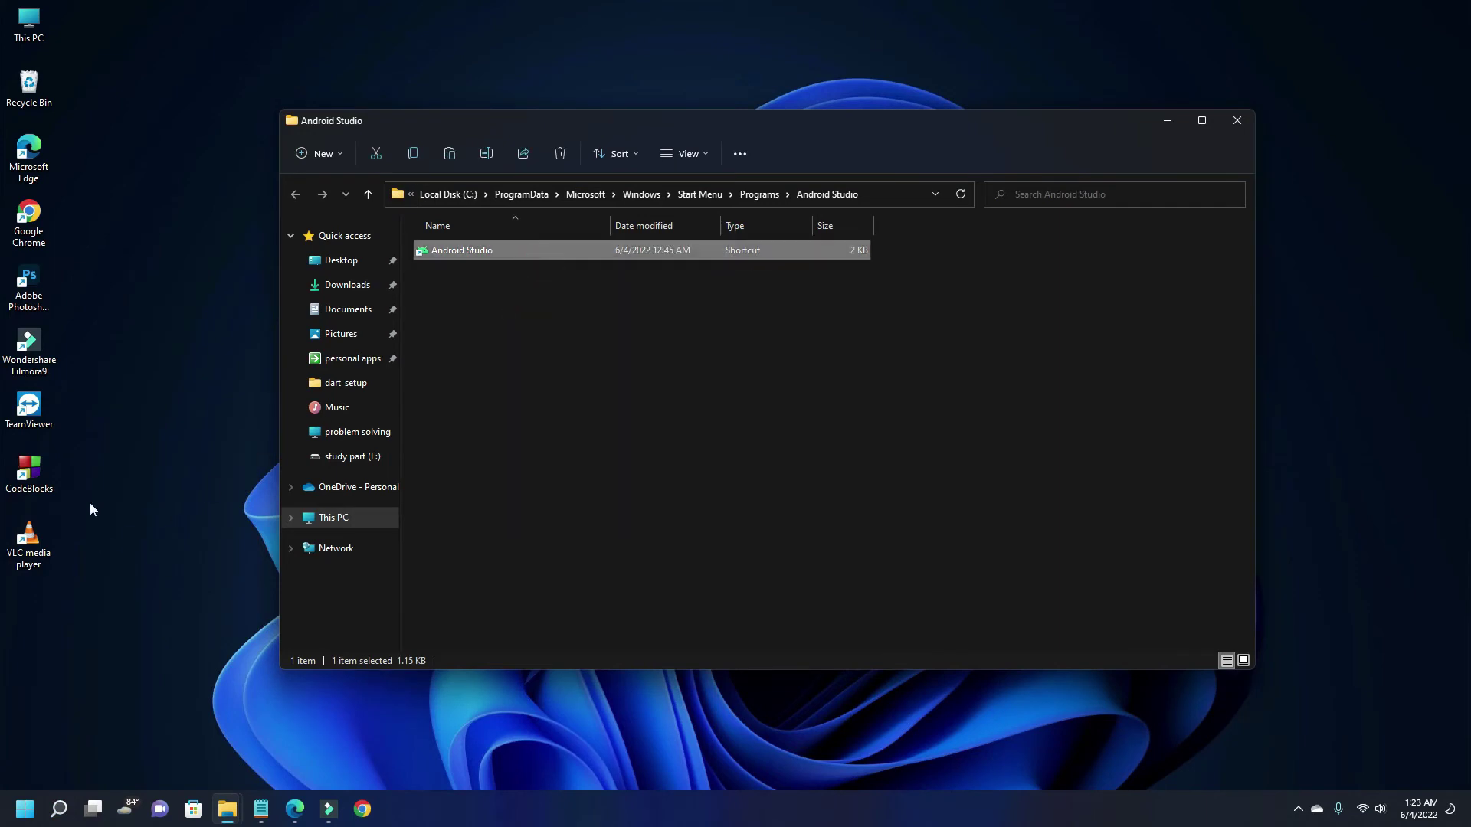
click(1236, 120)
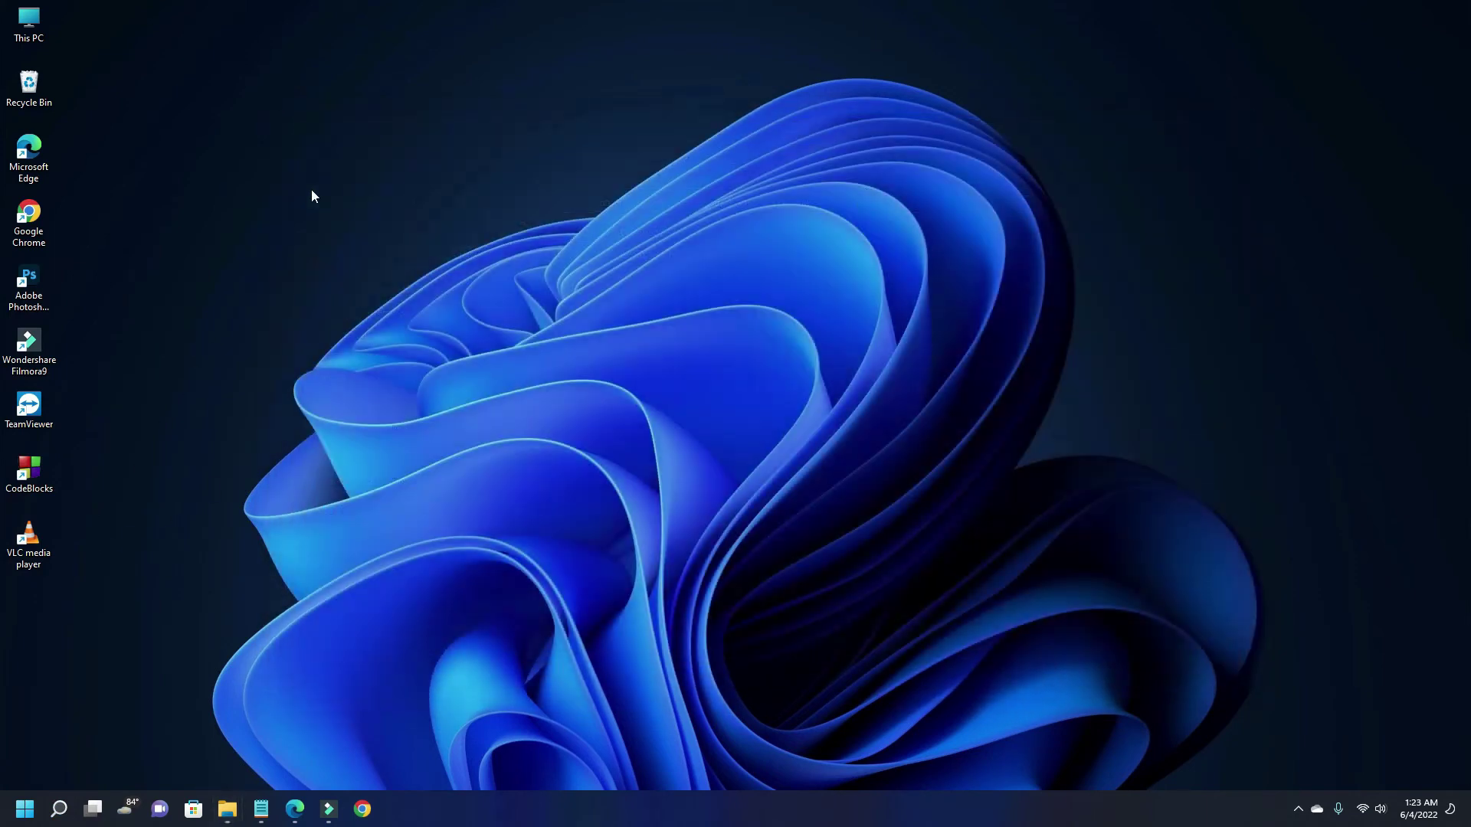
Step: Paste the Android Studio shortcut onto the desktop and launch Android Studio from it without importing settings
right_click(159, 196)
click(163, 198)
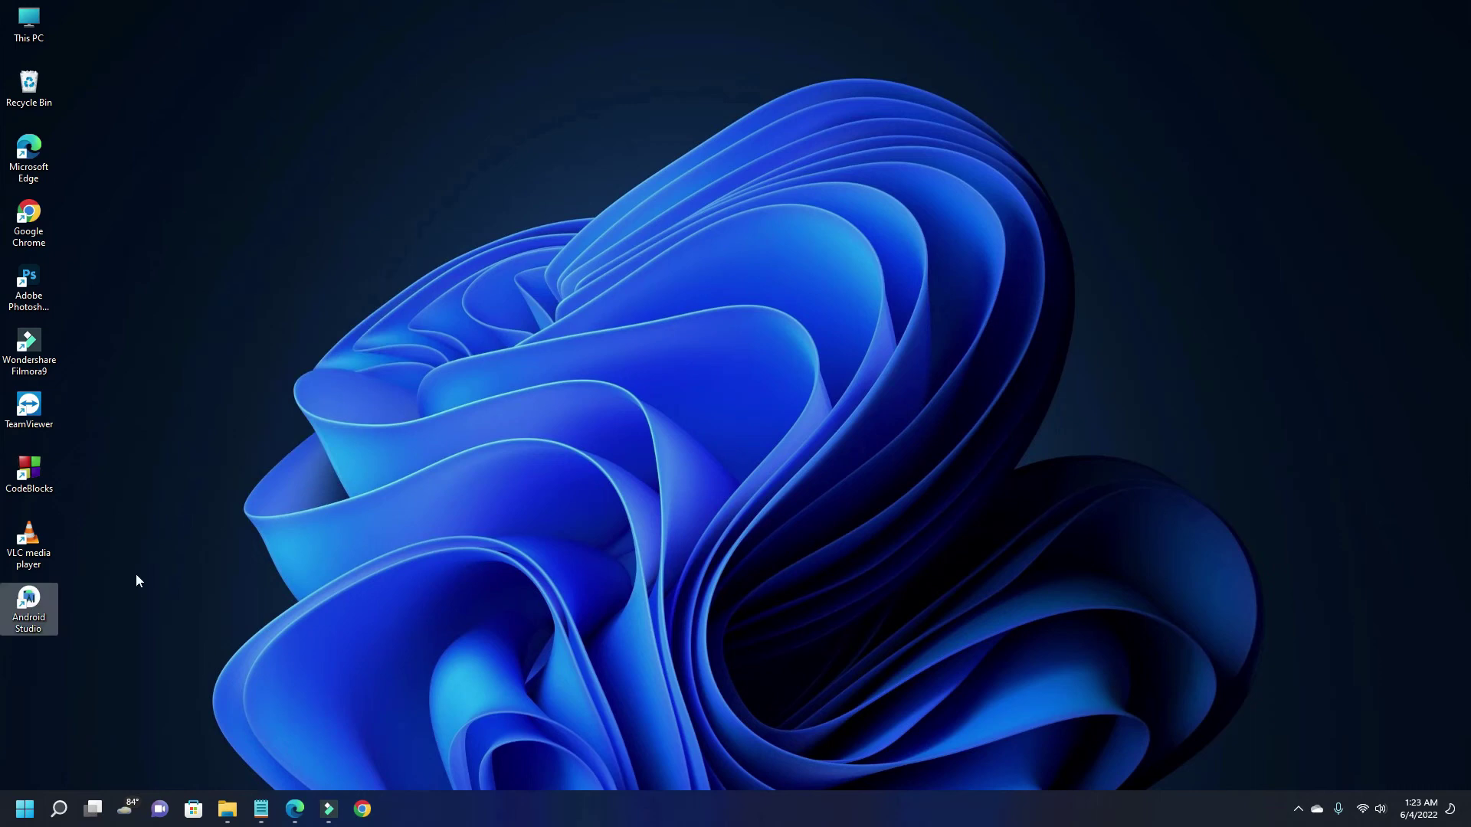
double_click(29, 602)
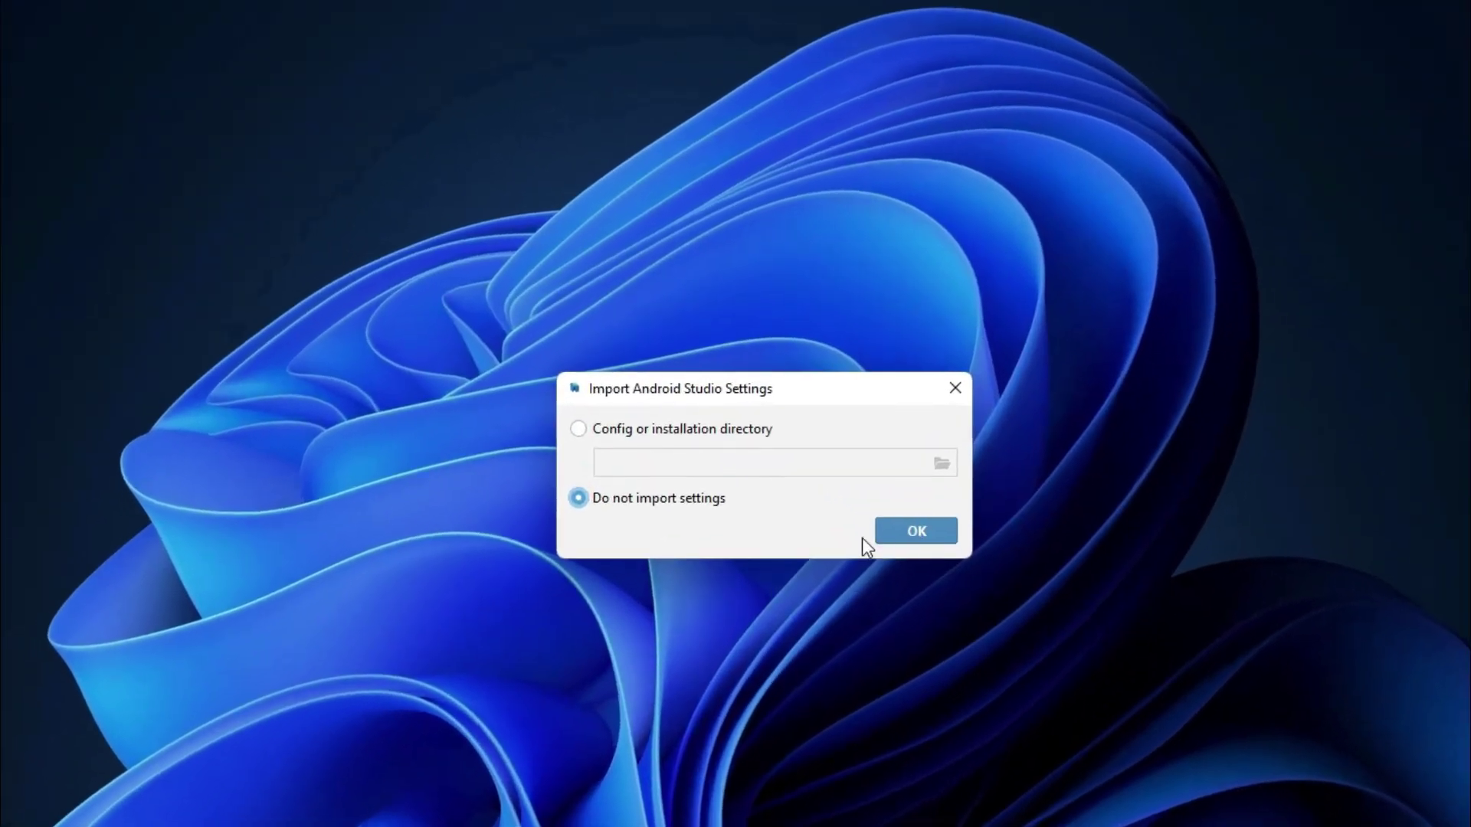
click(913, 533)
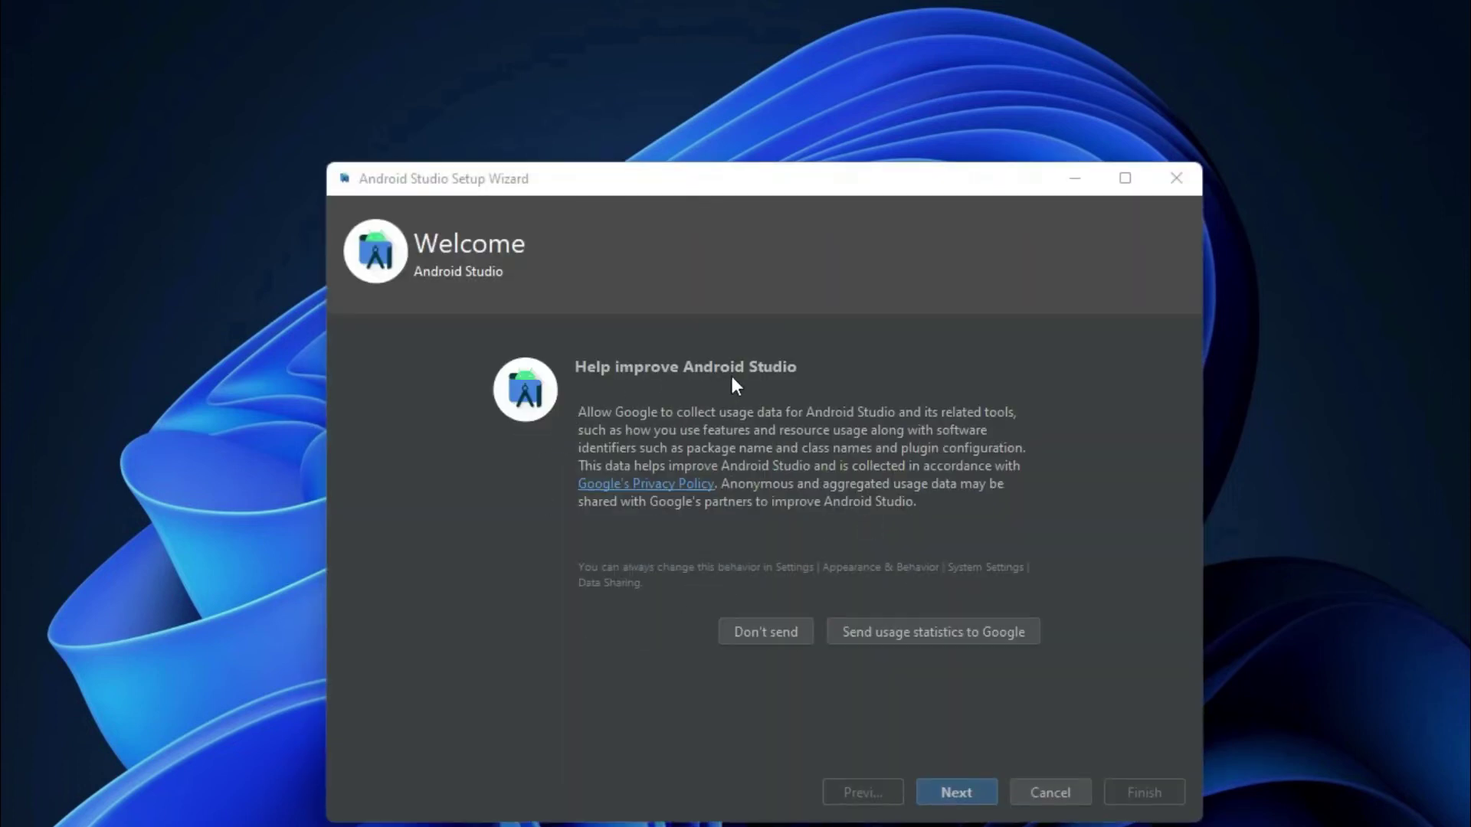
Step: Decline sending usage statistics and proceed through the setup wizard with the Standard install type and the Darcula theme
click(782, 632)
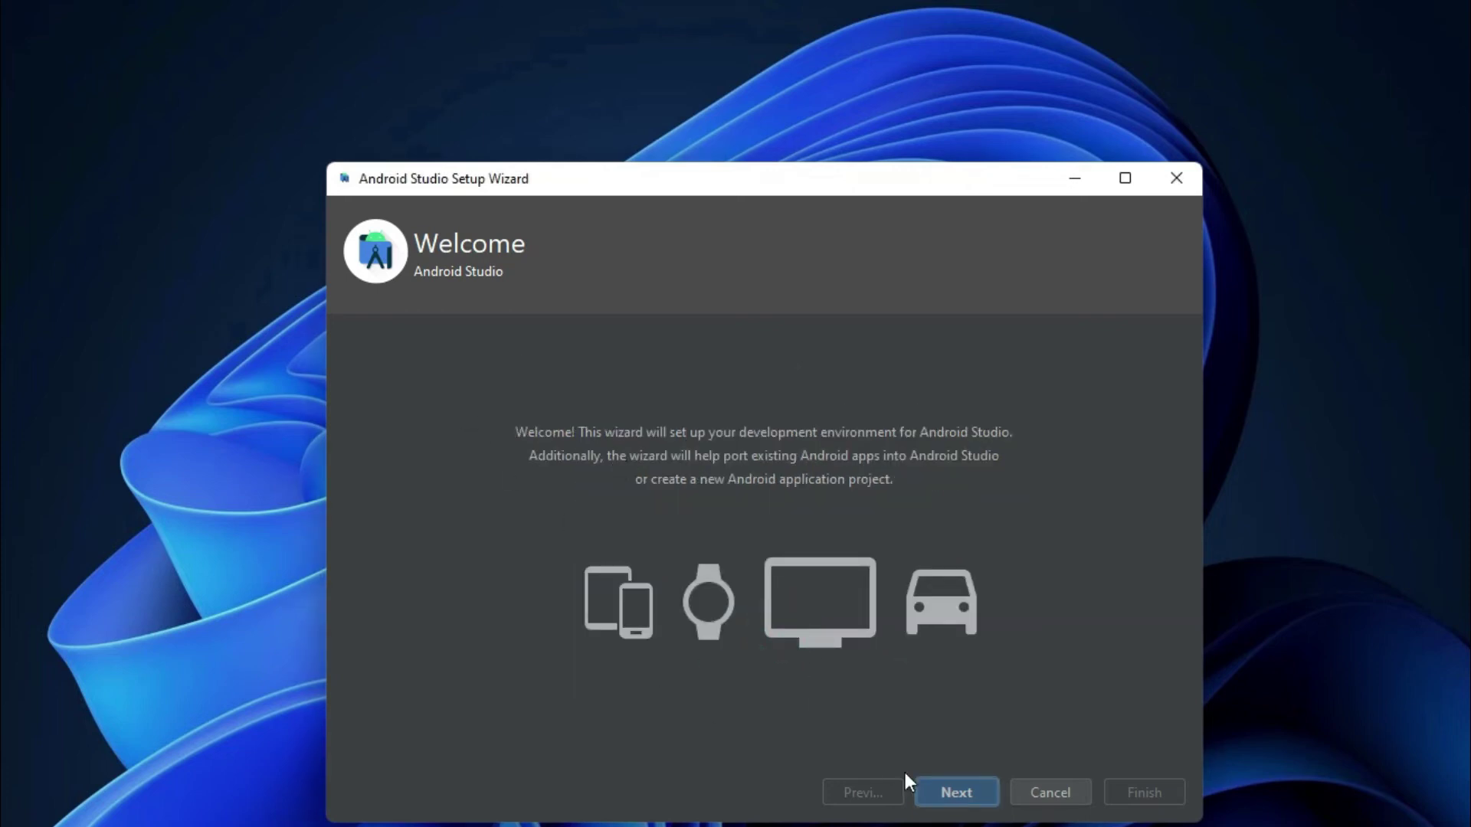
click(954, 791)
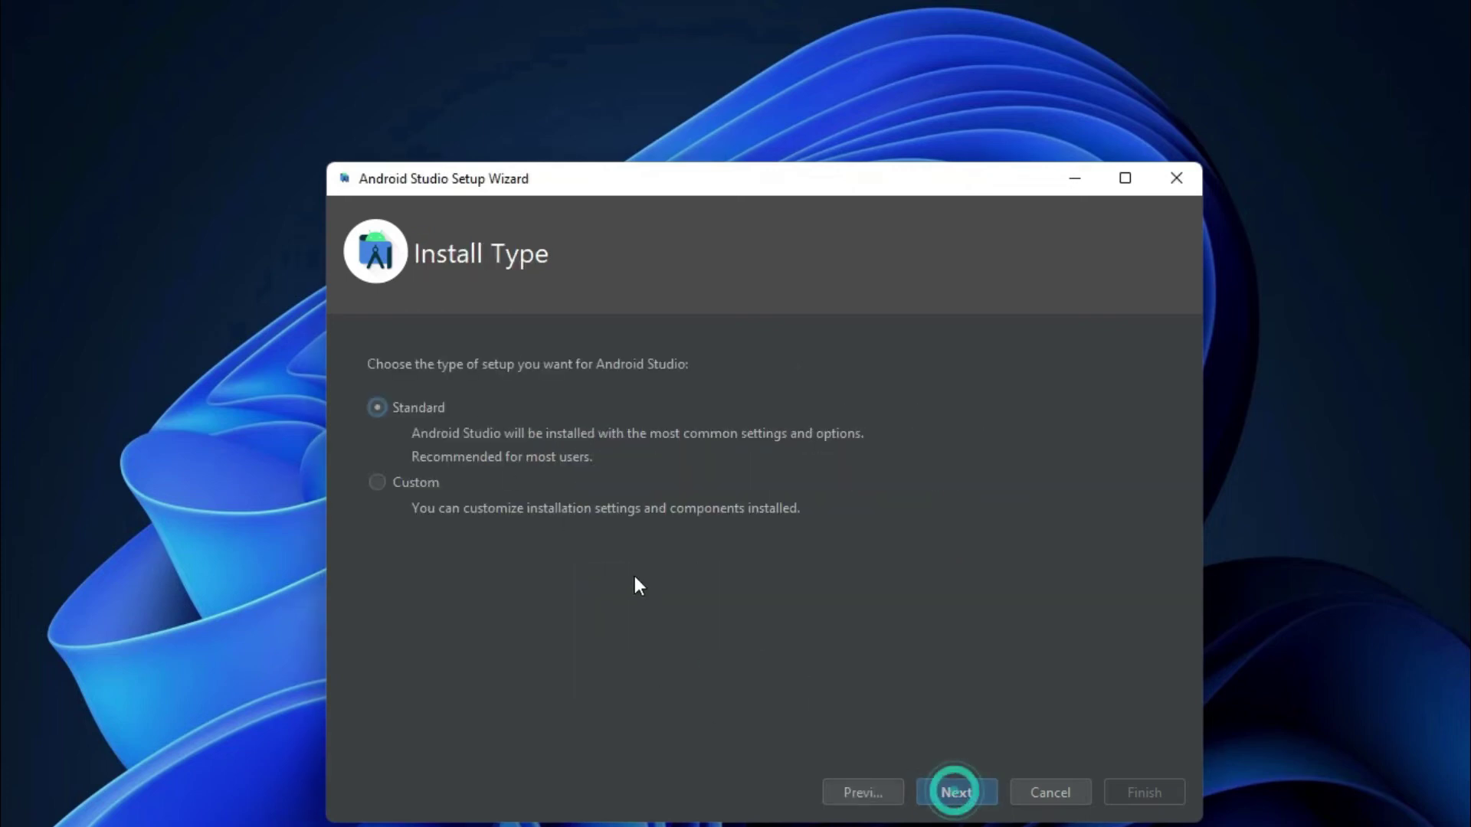
click(962, 792)
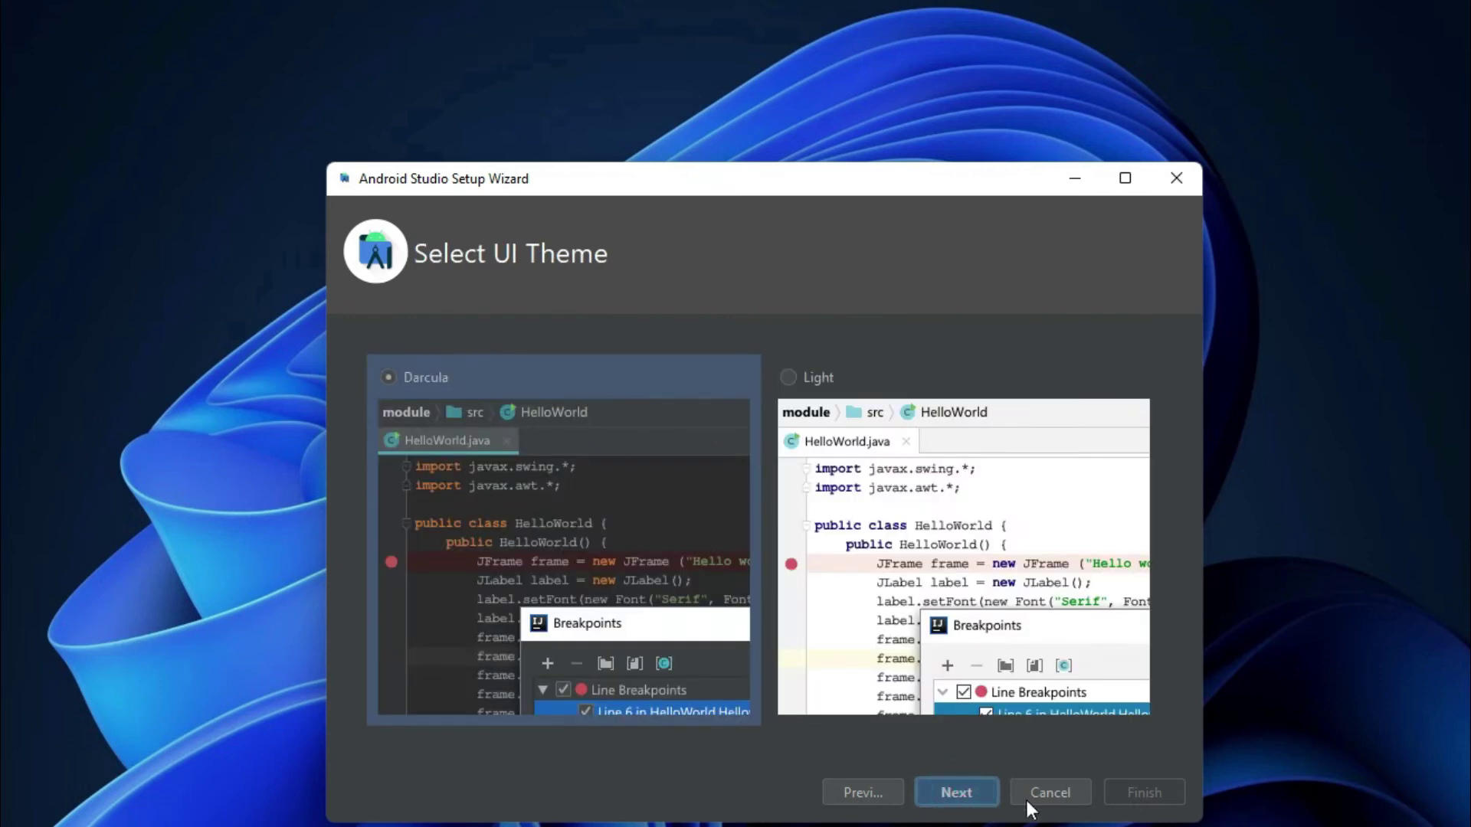
click(954, 791)
click(956, 795)
Step: Accept the Intel, android-sdk-license and android-sdk-preview-license agreements, download the components and finish the setup wizard
key(alt+a)
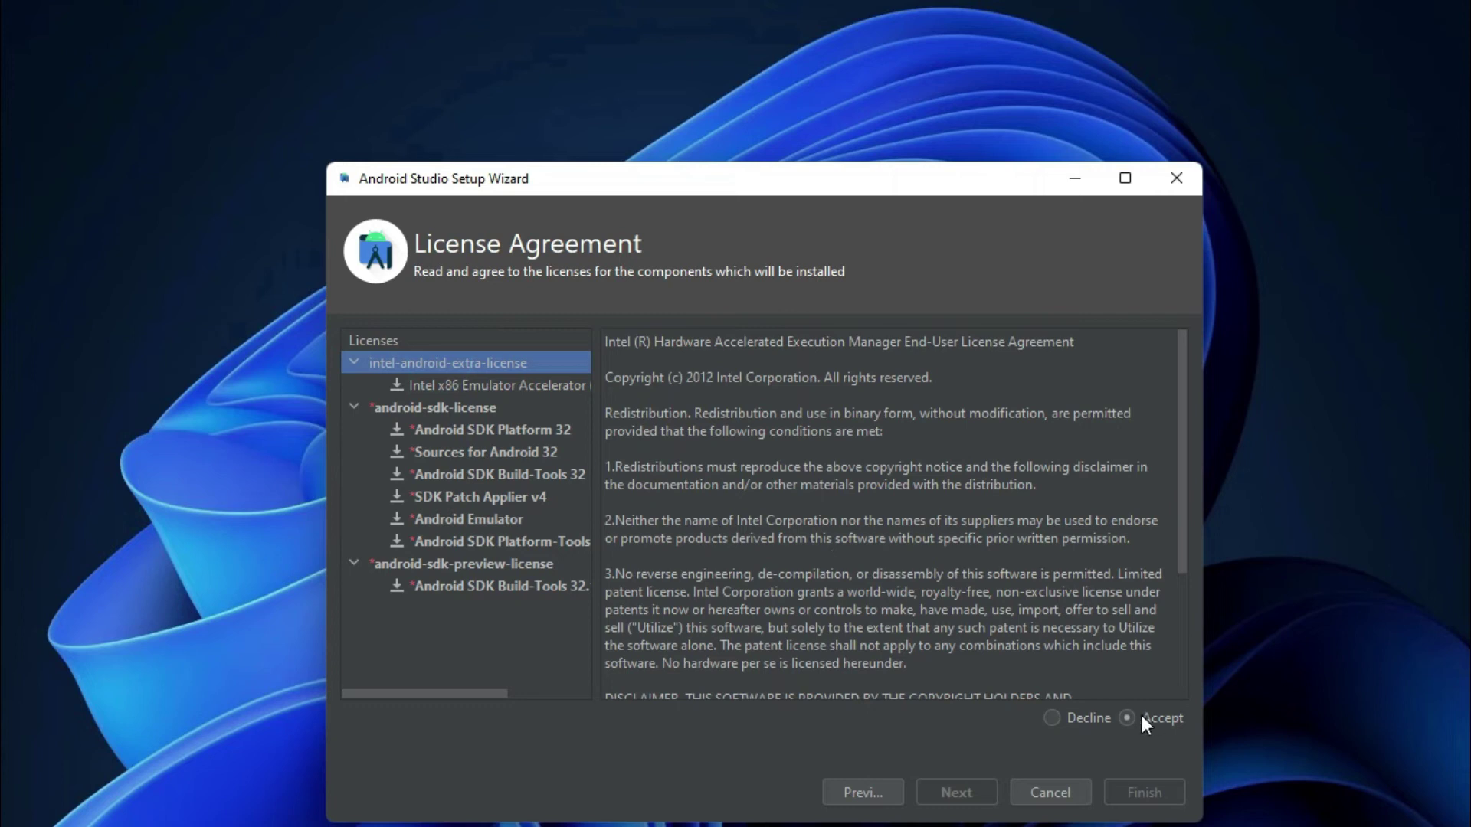
click(429, 407)
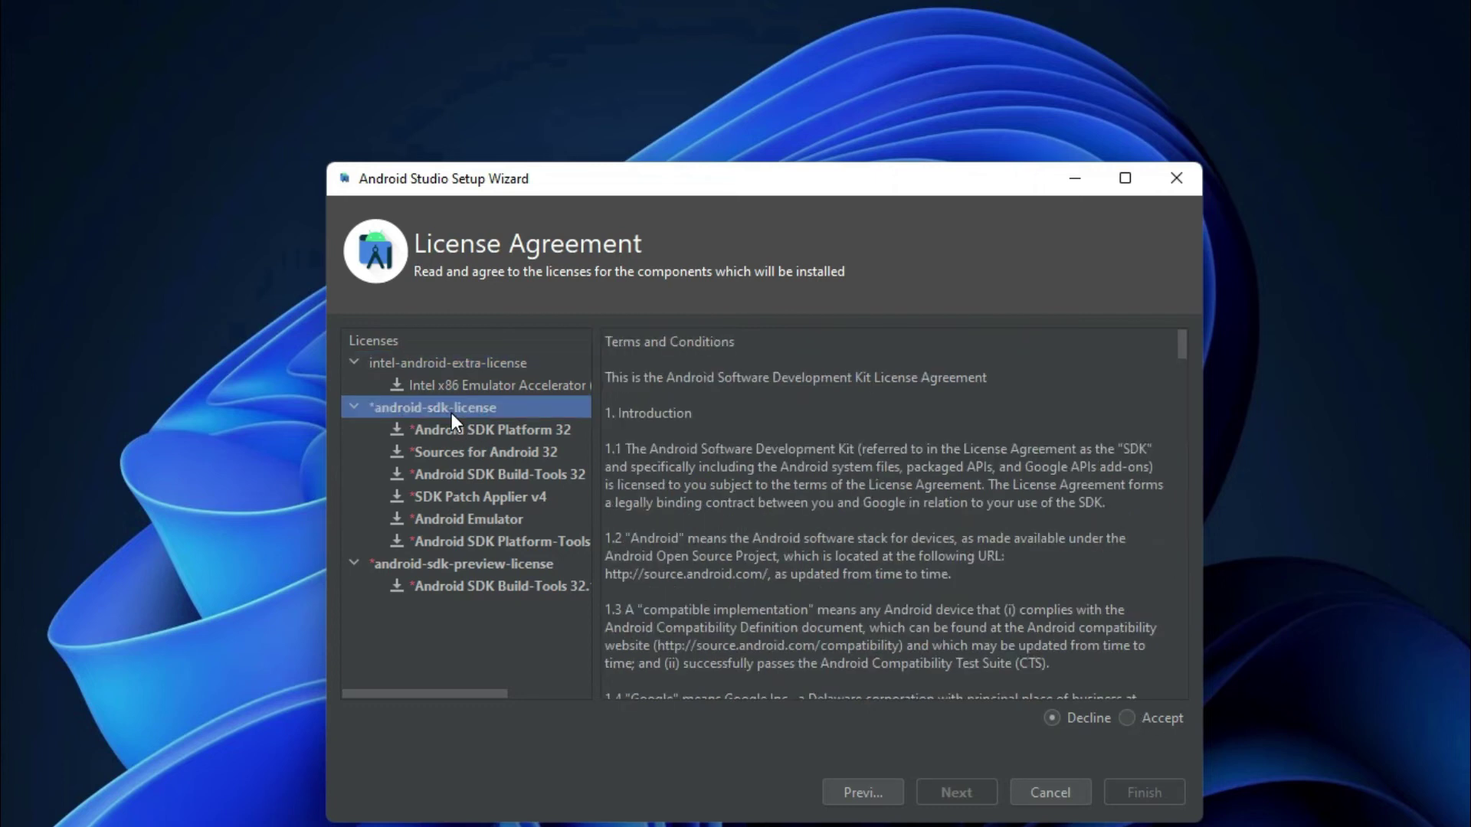
click(1160, 717)
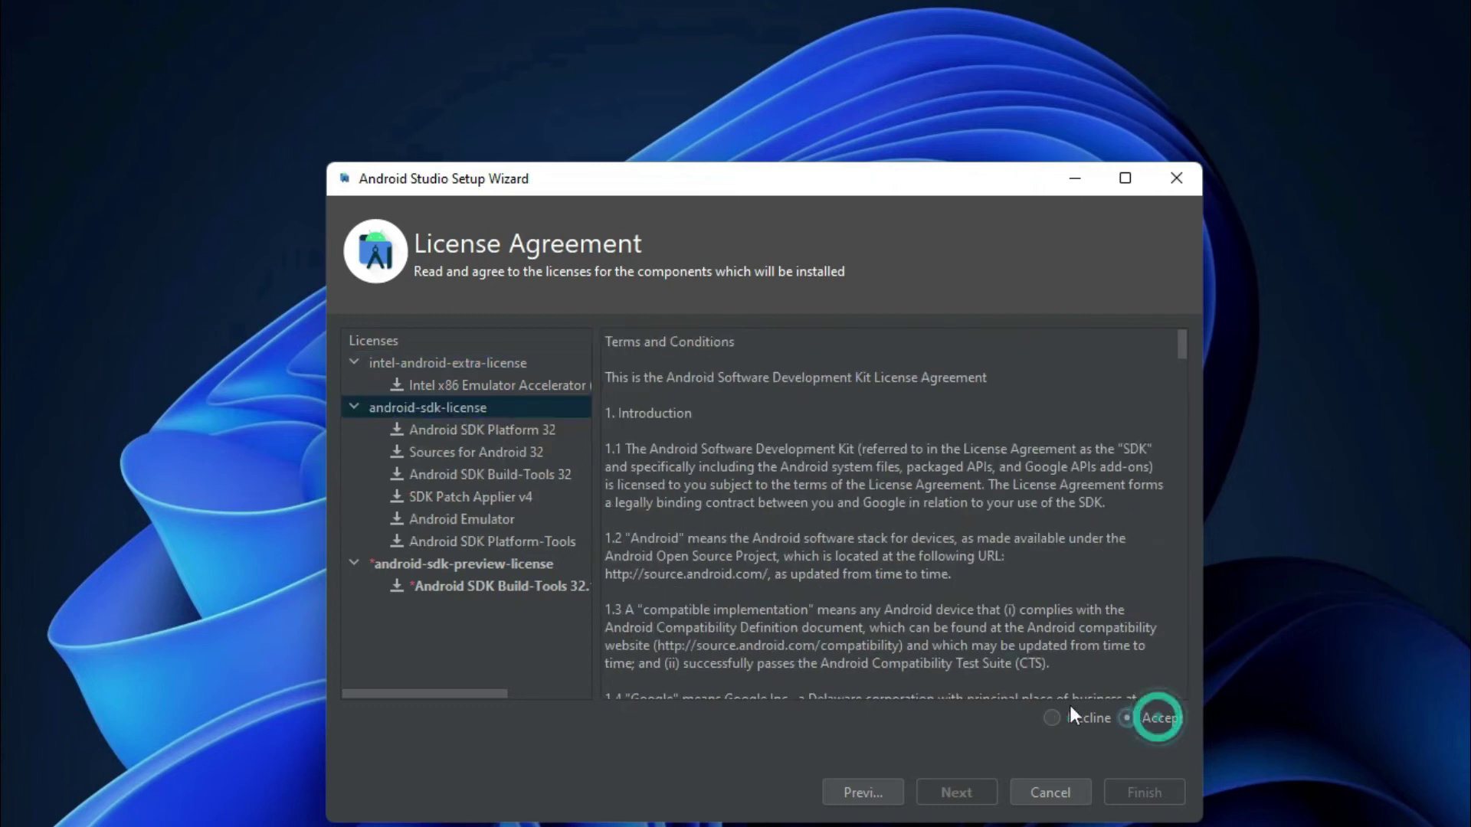
click(392, 566)
click(1165, 719)
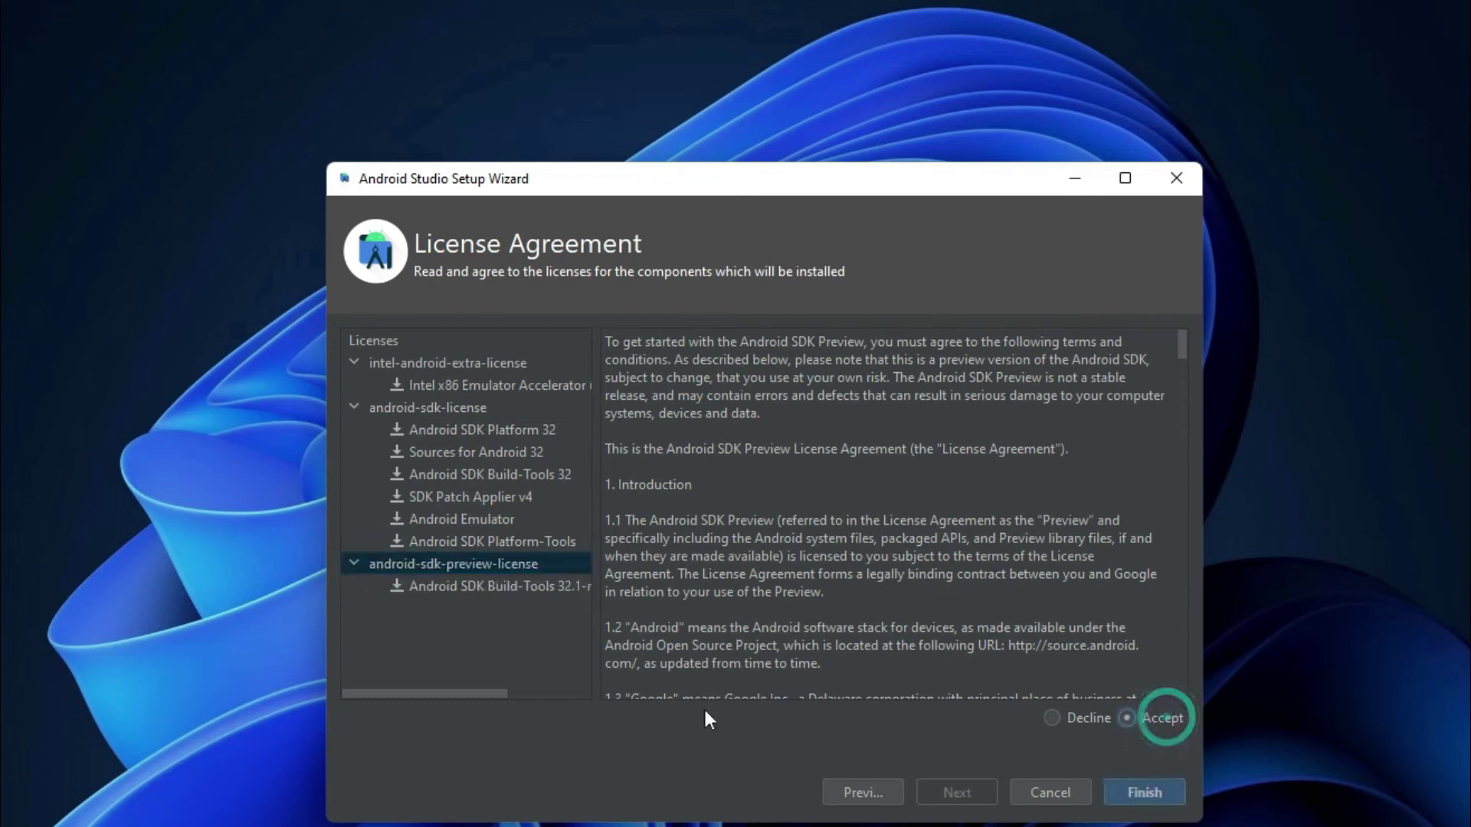
click(1146, 793)
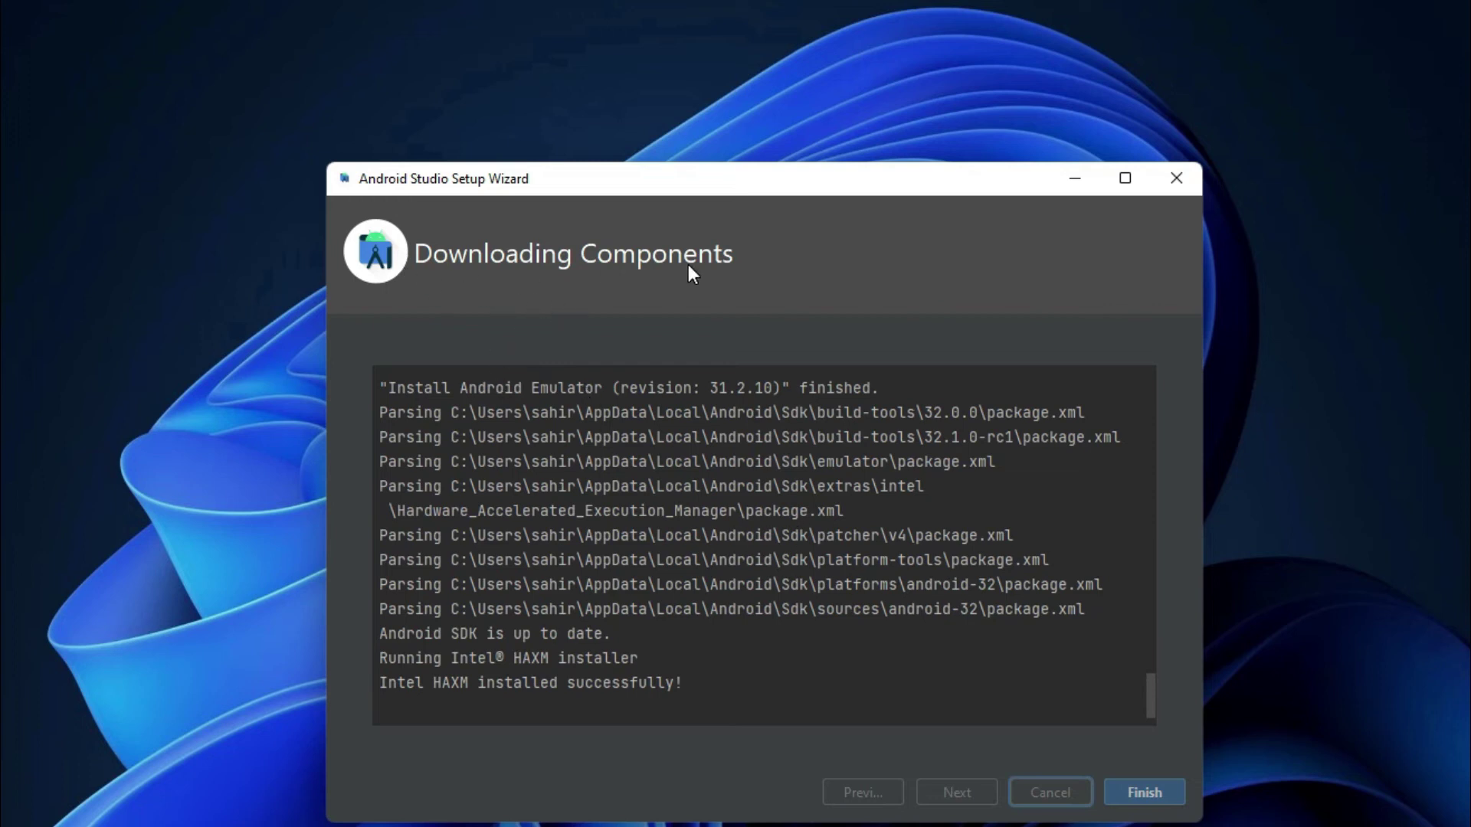
click(1153, 797)
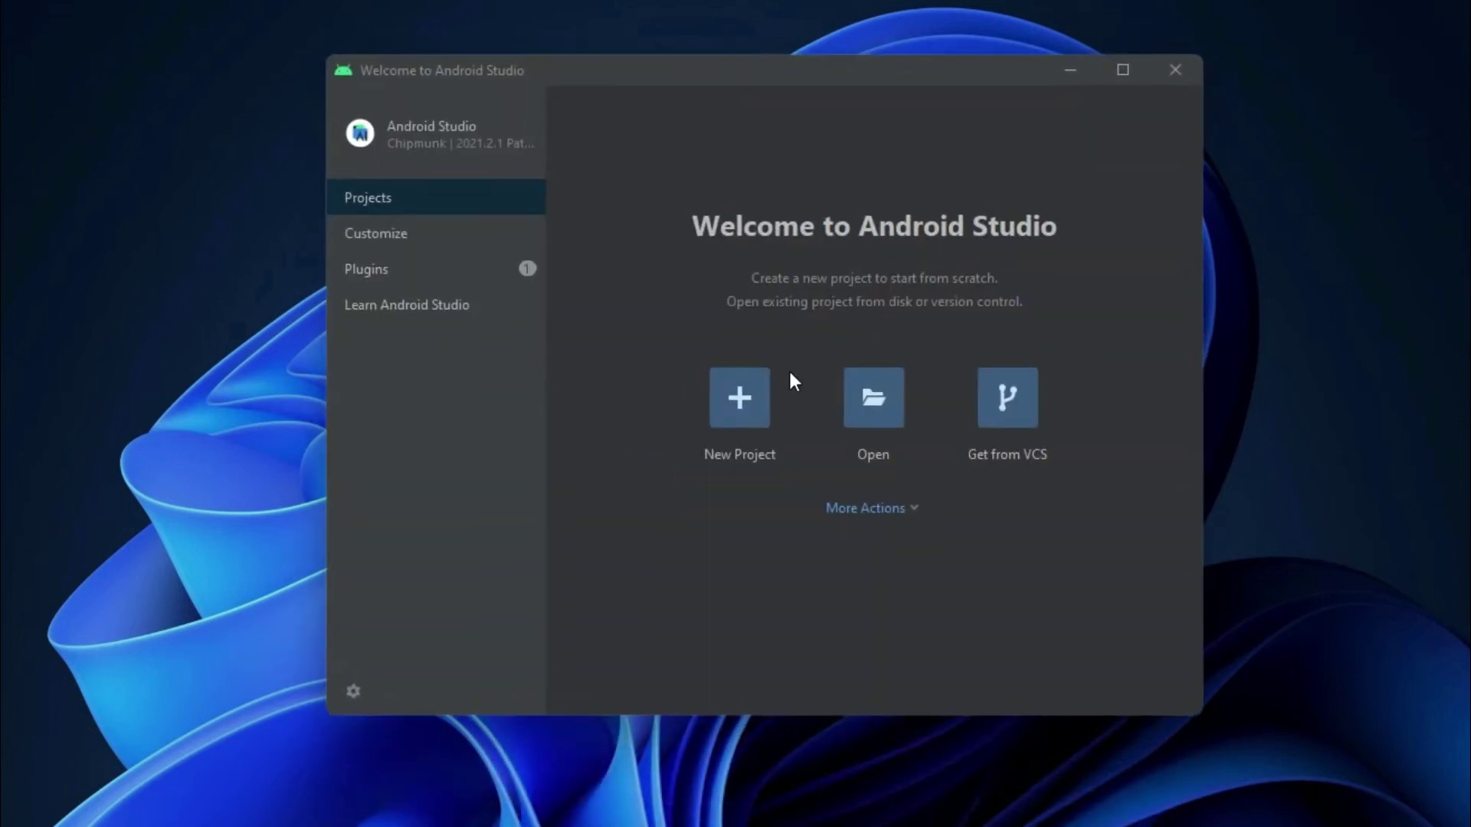
Step: Find the Flutter plugin by searching the Marketplace for "flutter", install it with the required Dart plugin and restart the IDE
click(375, 268)
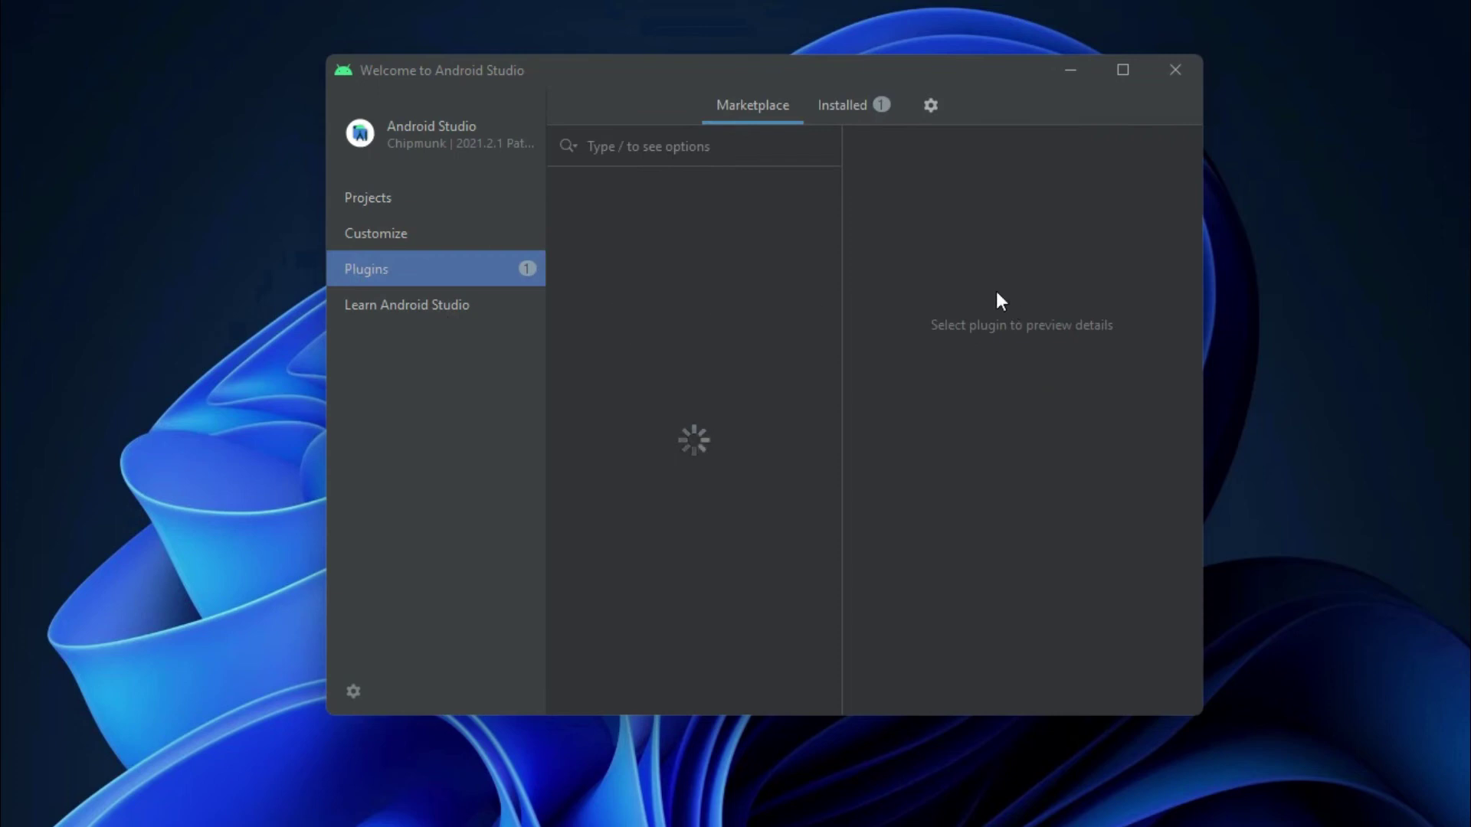
text(fl)
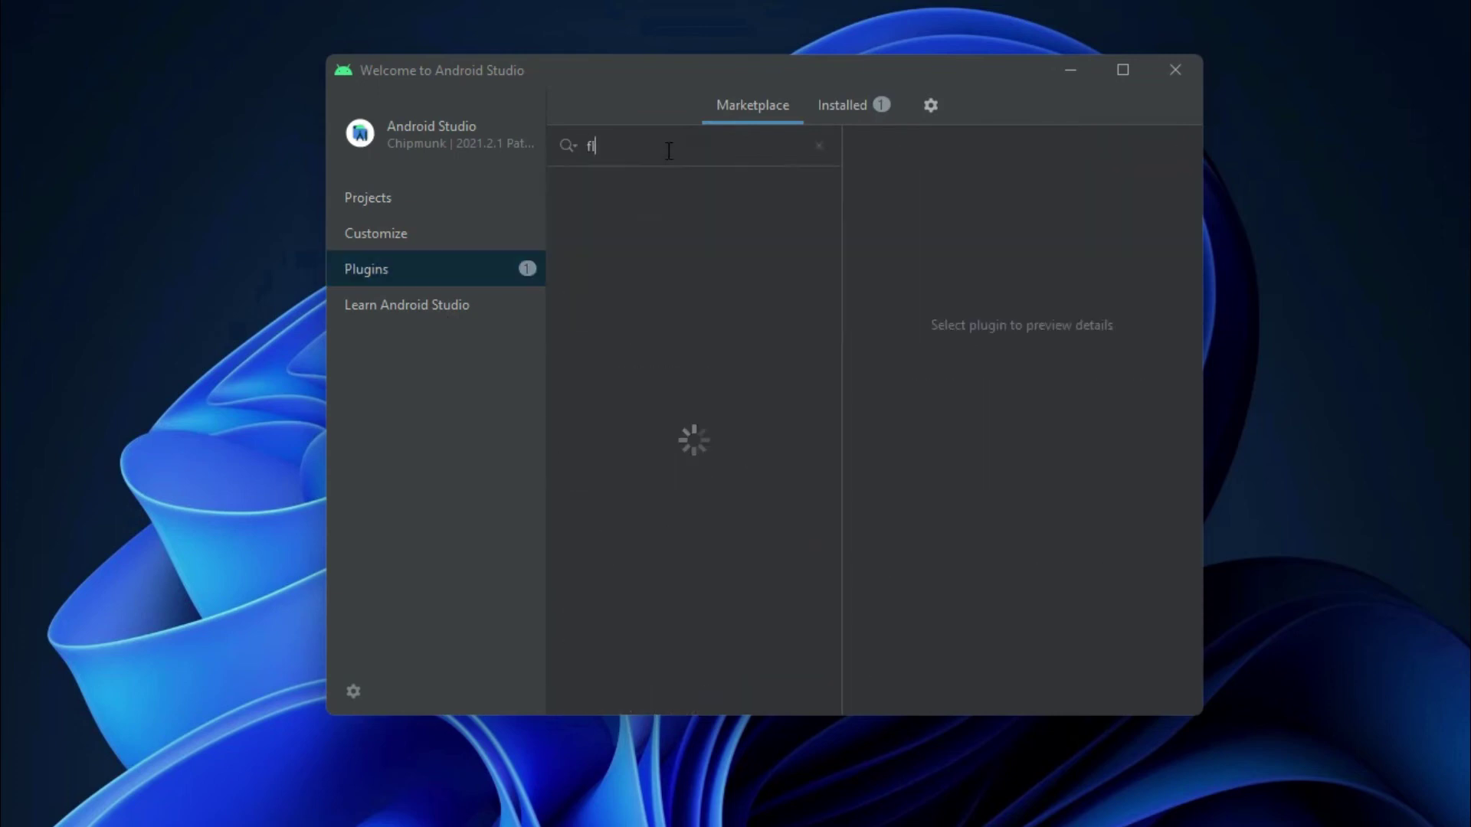
text(utter)
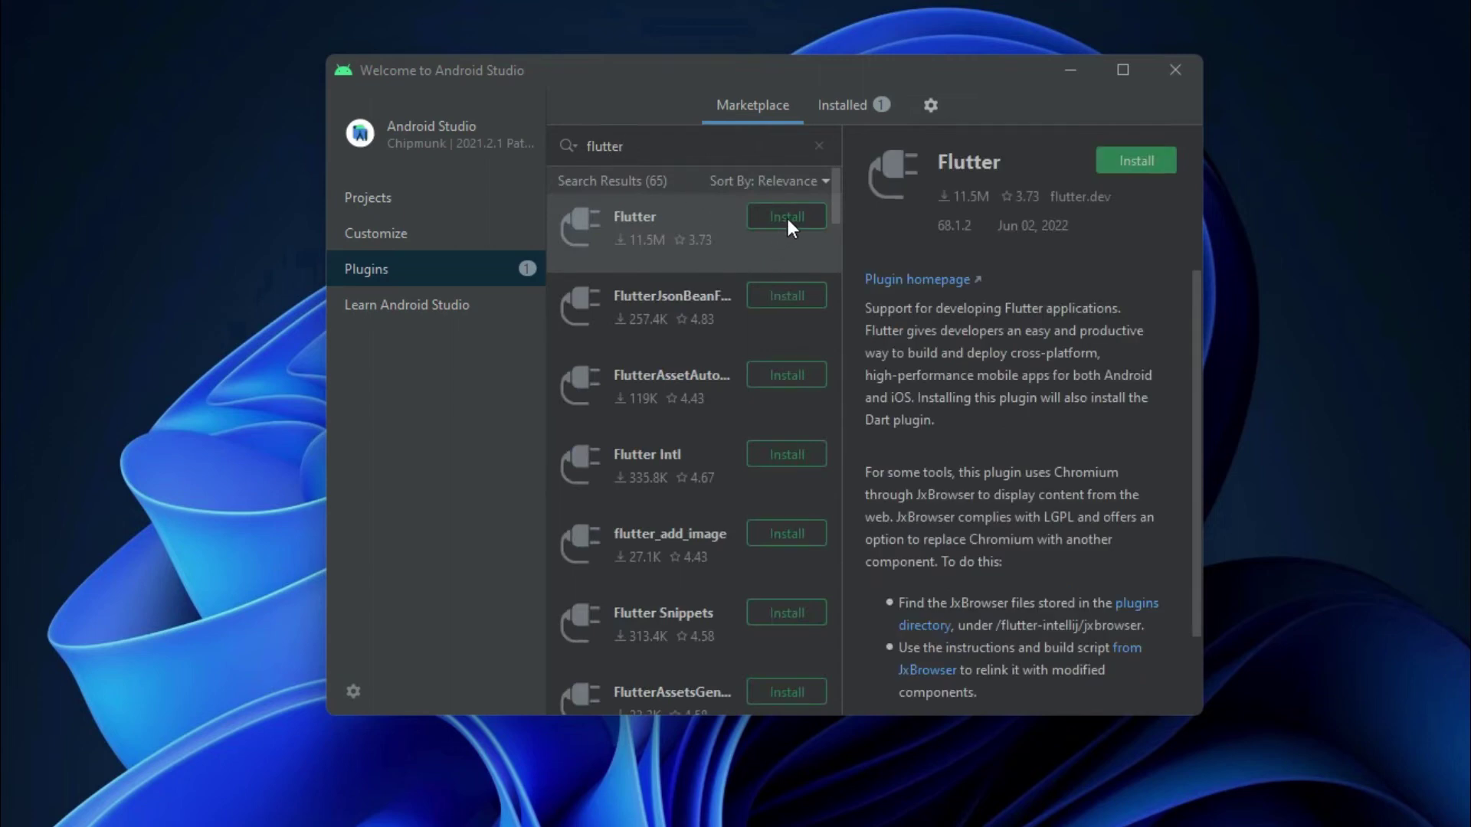
click(789, 222)
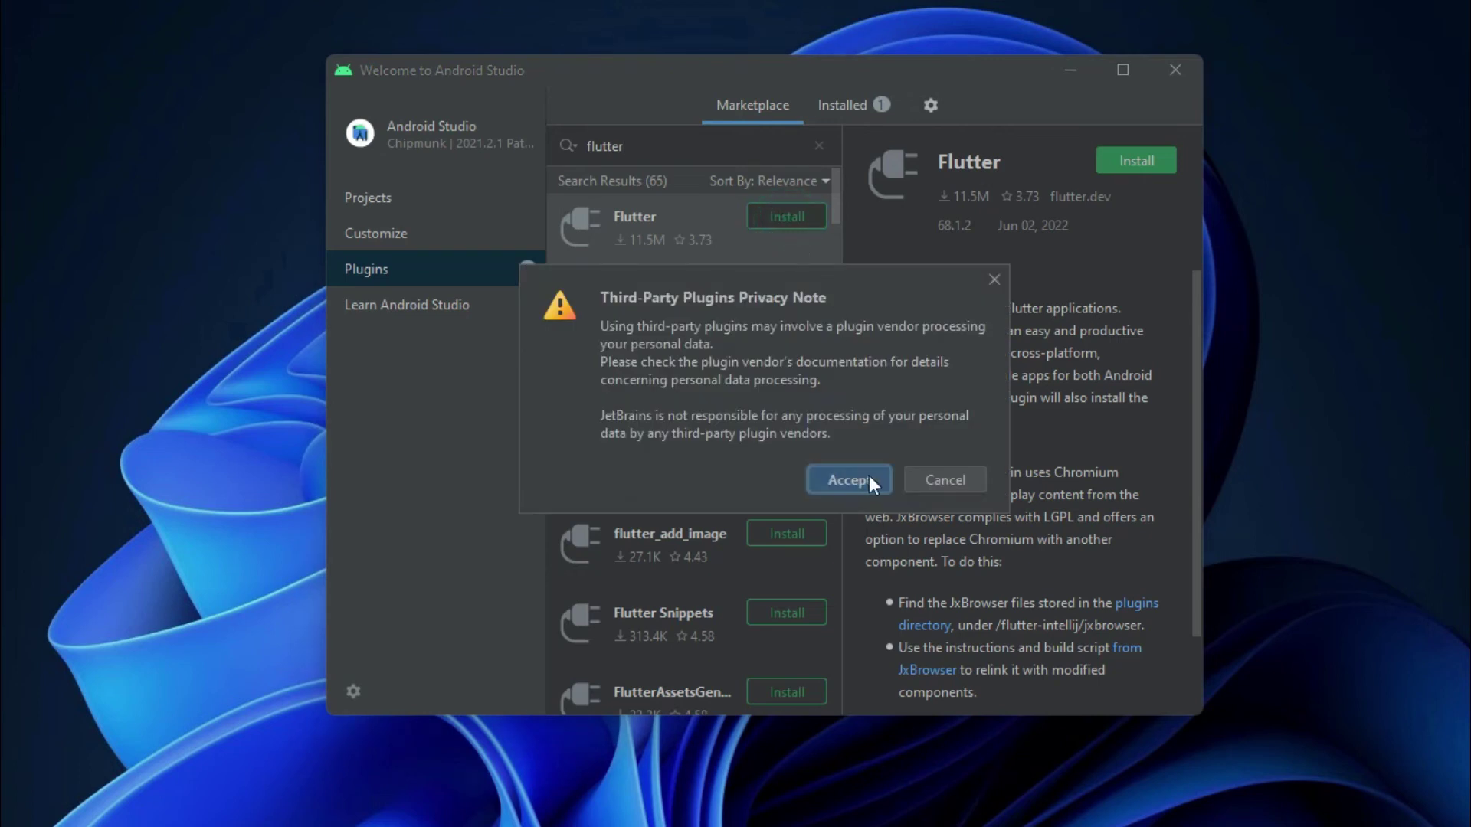
click(846, 479)
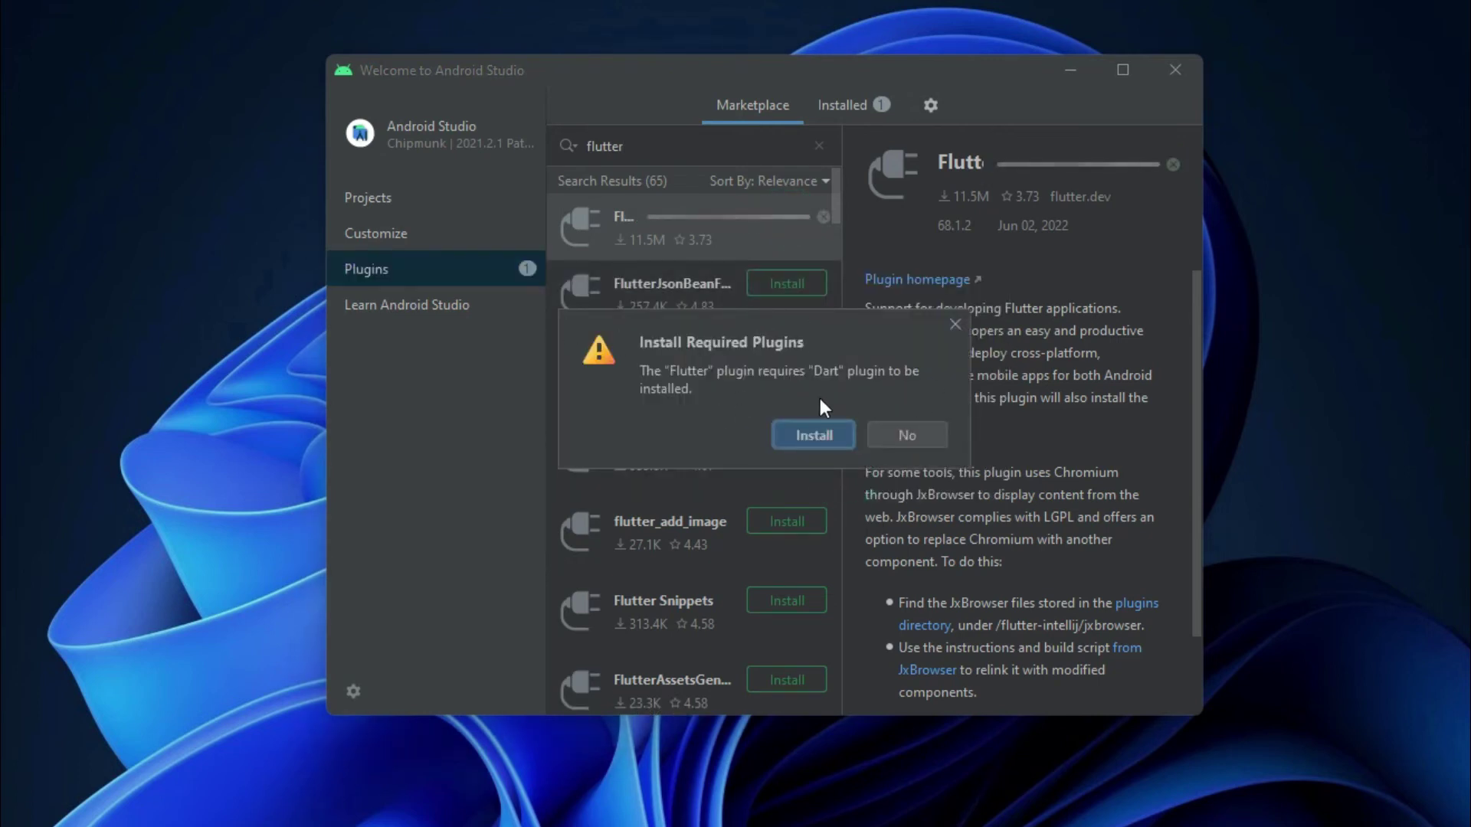
click(818, 433)
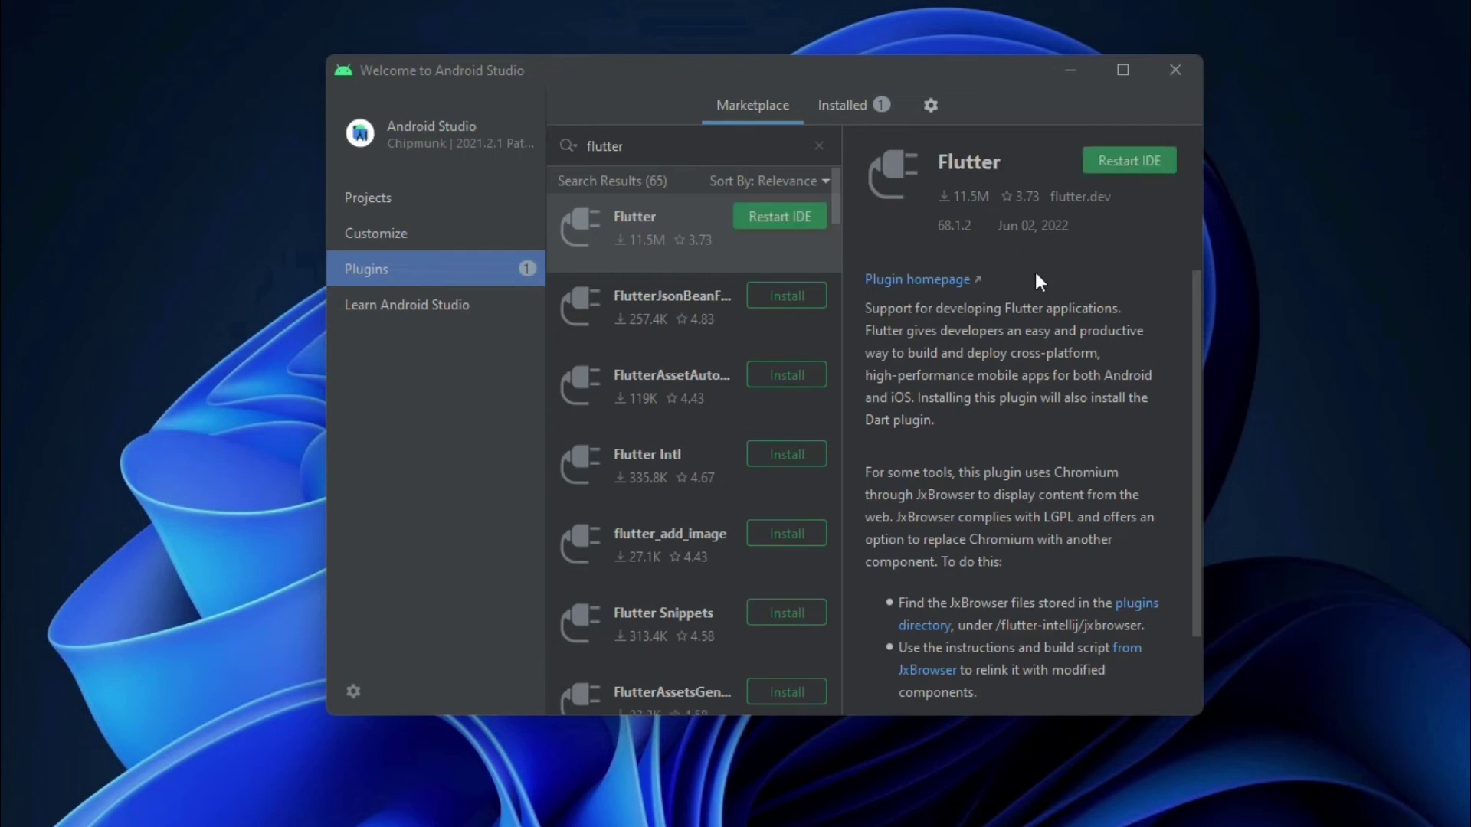
click(1123, 161)
click(795, 426)
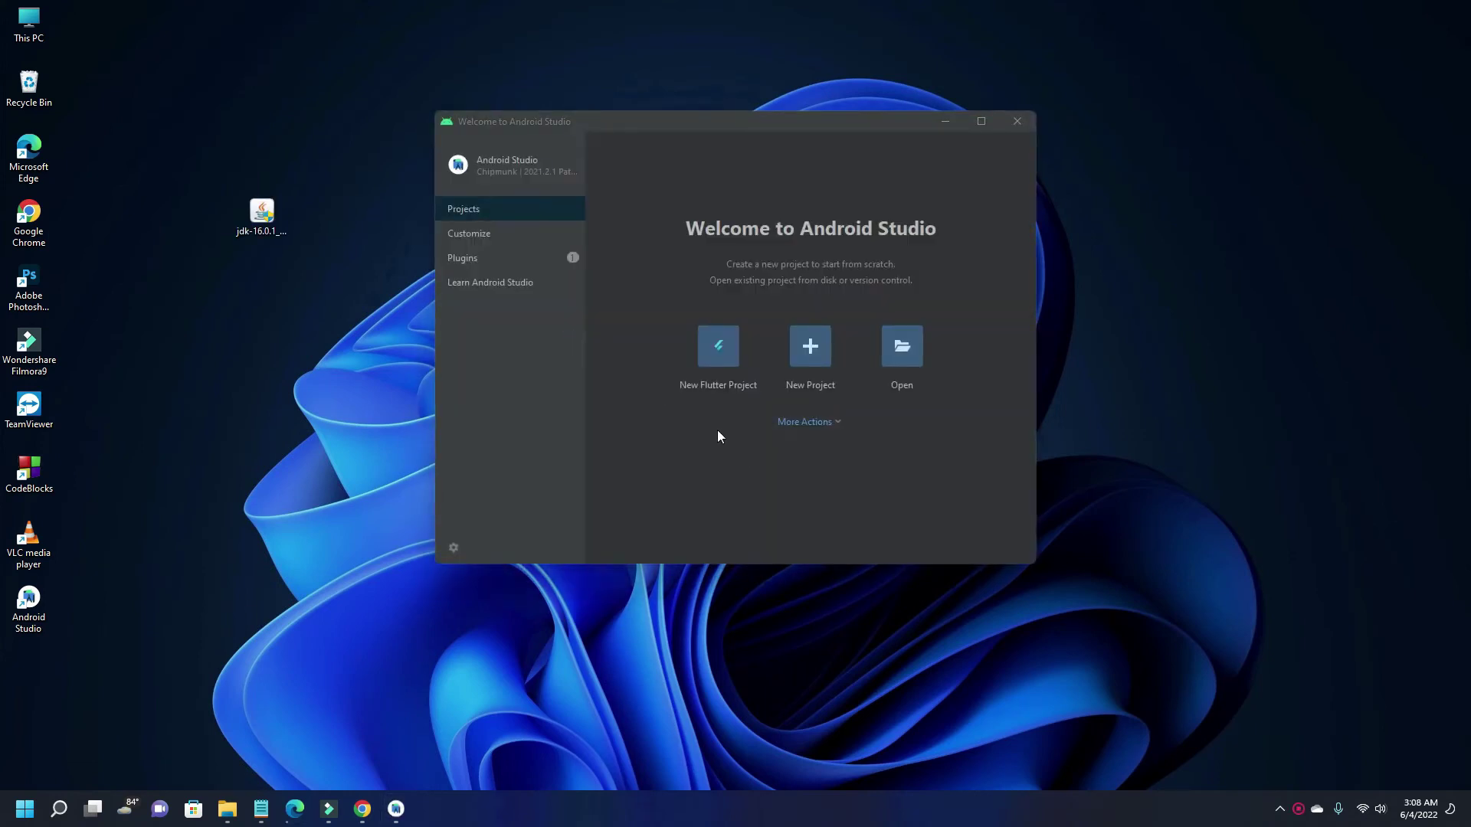
Step: Search Windows for "command", run Command Prompt as administrator and move its window lower on the desktop
click(55, 812)
text(command)
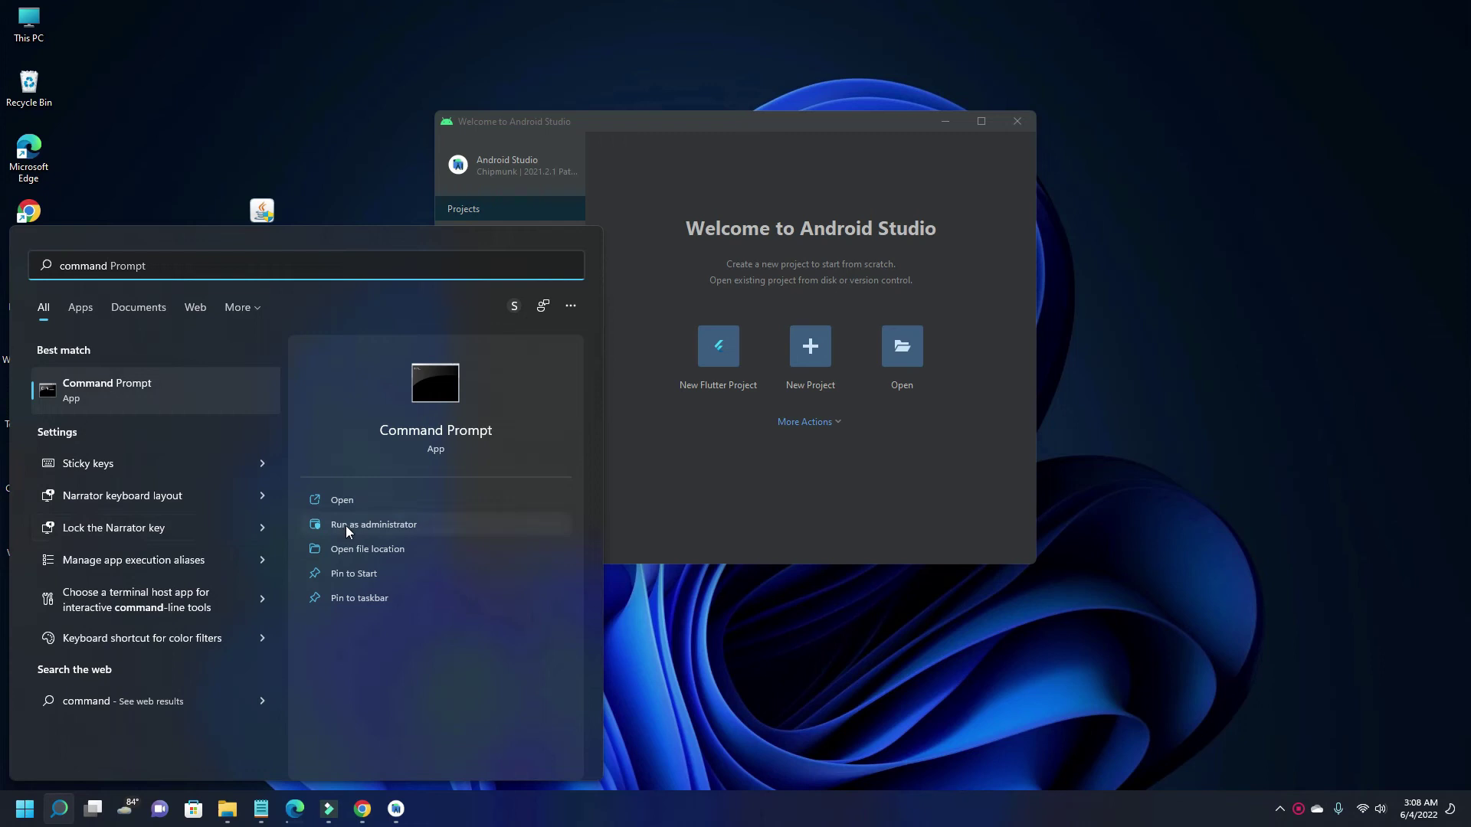
click(379, 526)
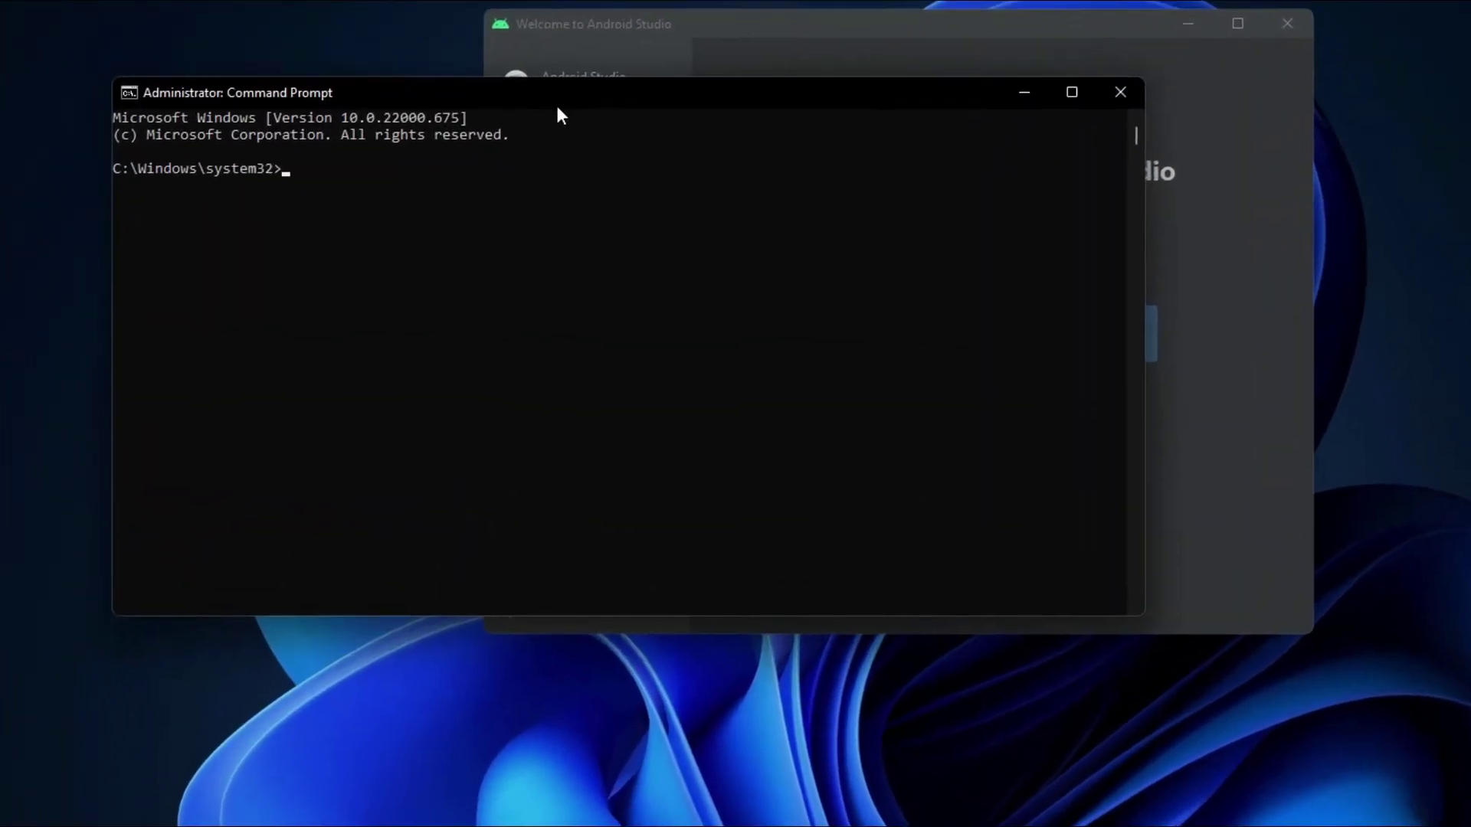
drag(488, 179, 495, 271)
drag(571, 197, 624, 302)
Step: Check the Flutter installation by running flutter doctor in the Command Prompt, and reposition the window
text(flutter doctor)
key(Return)
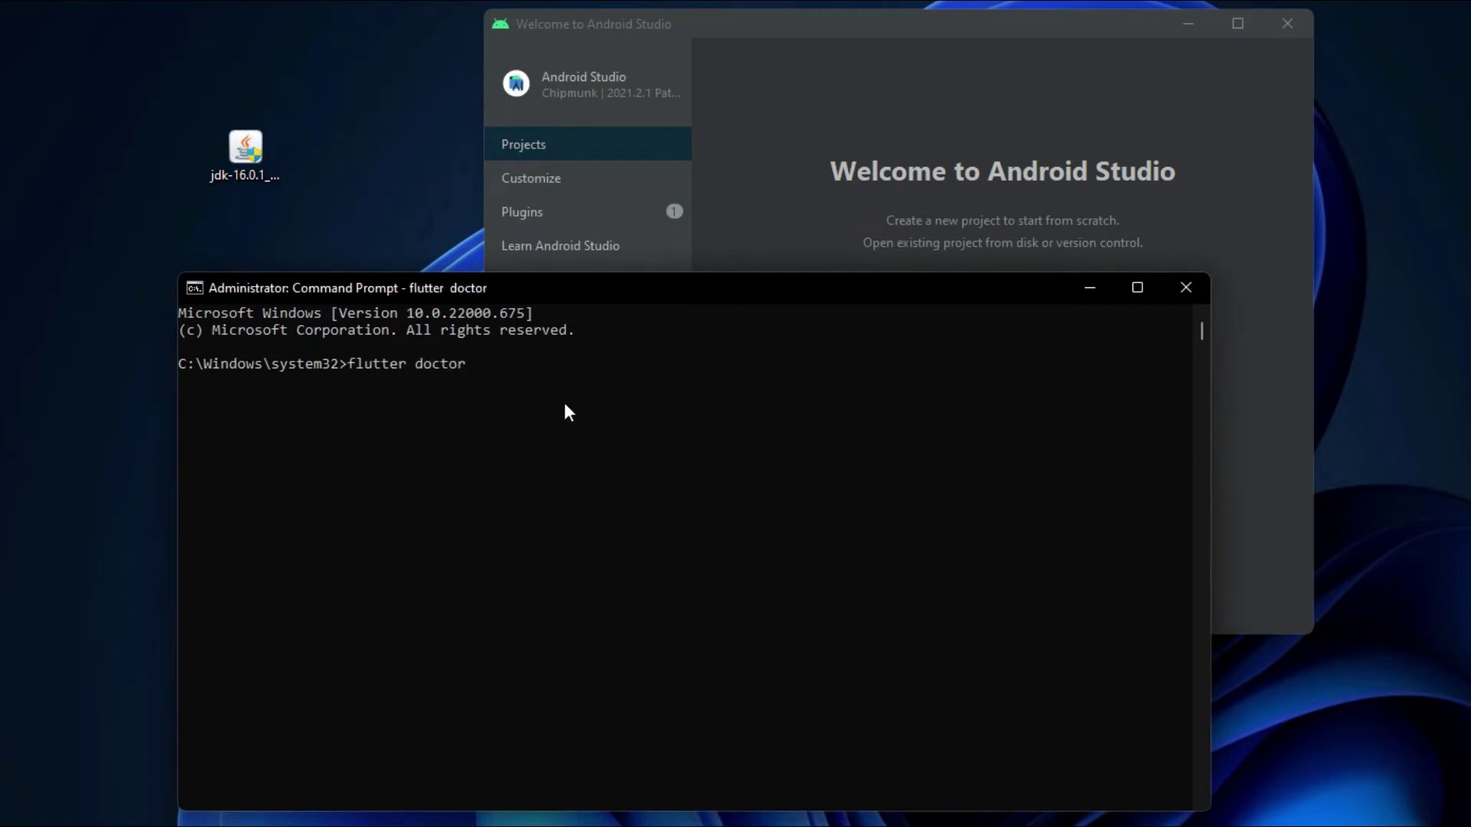
drag(647, 289, 655, 141)
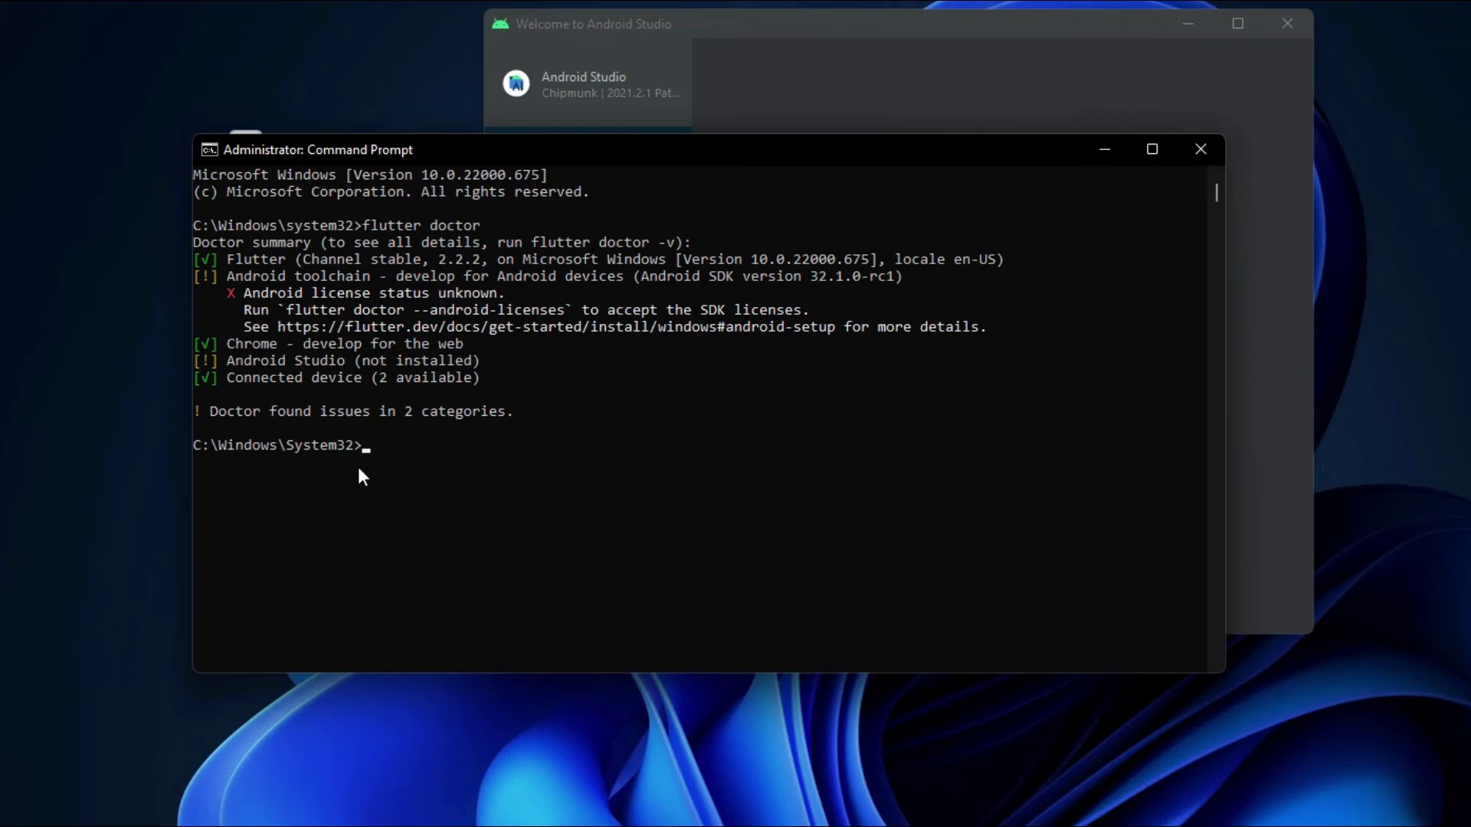
Step: Try to accept the Android SDK licenses with flutter doctor --android-licenses, and minimize the Command Prompt
text(flutter doctor --android)
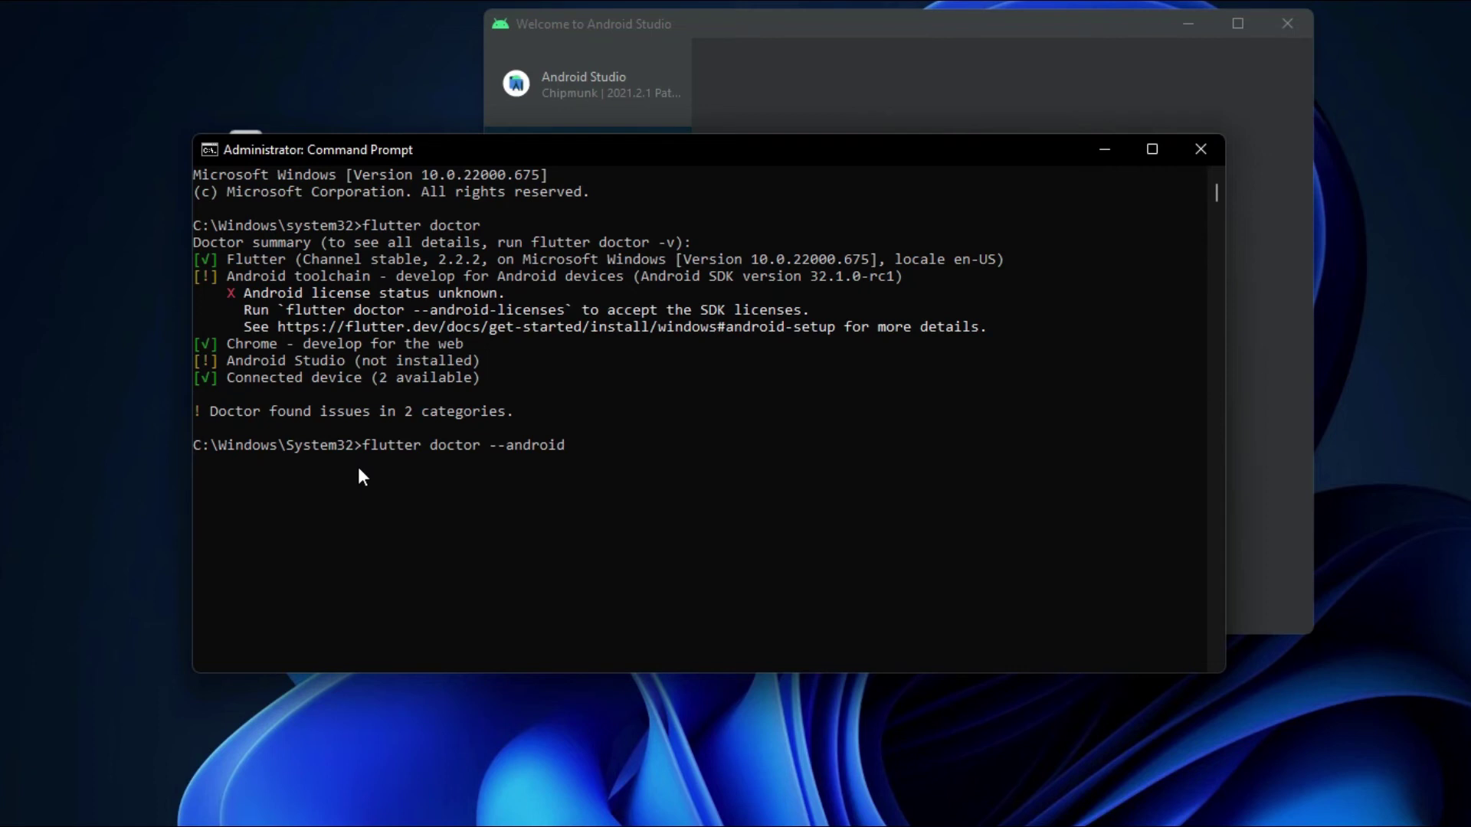
text(-licenses)
key(Return)
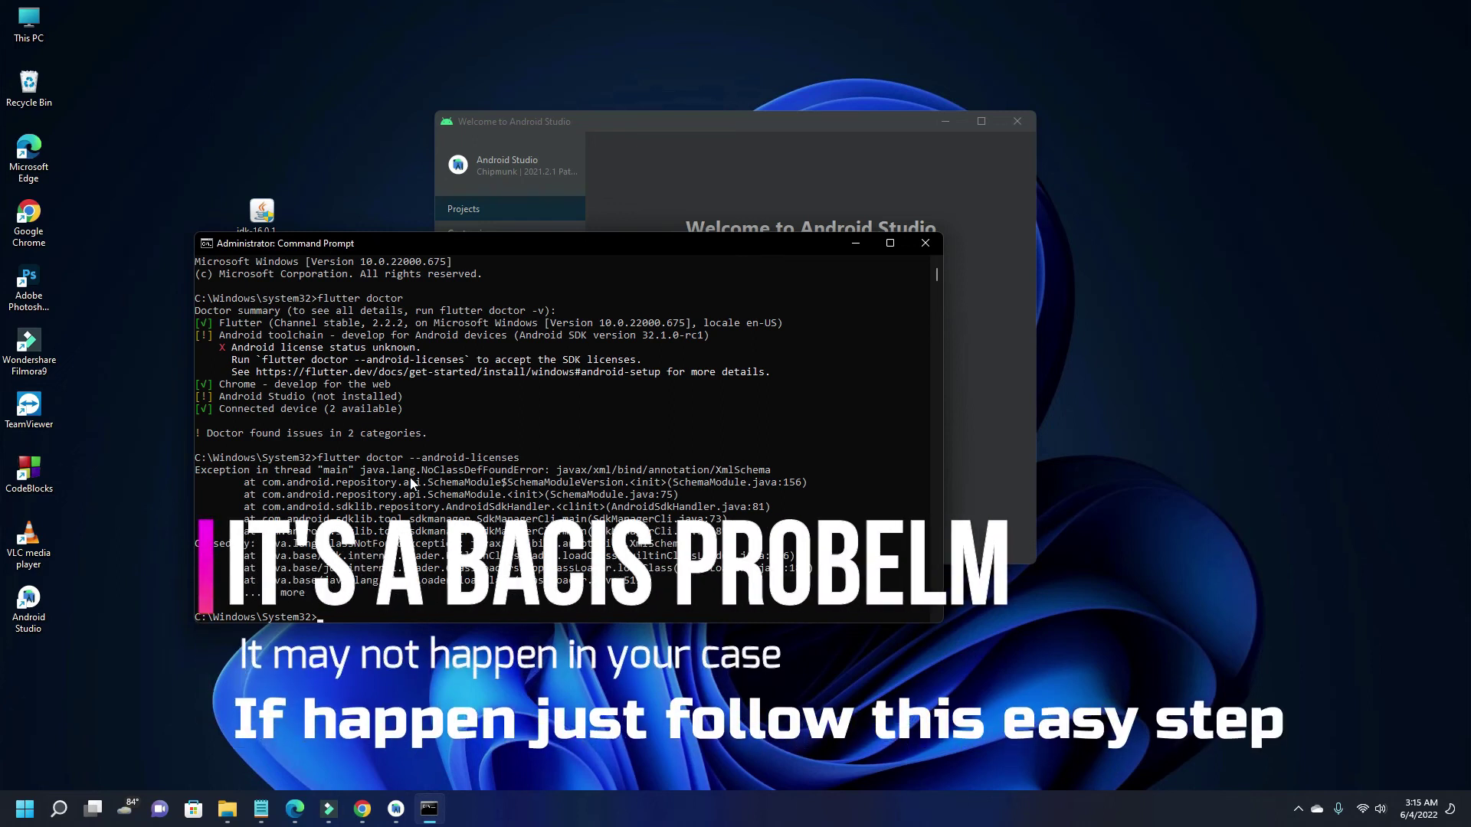
drag(748, 249, 847, 373)
click(923, 370)
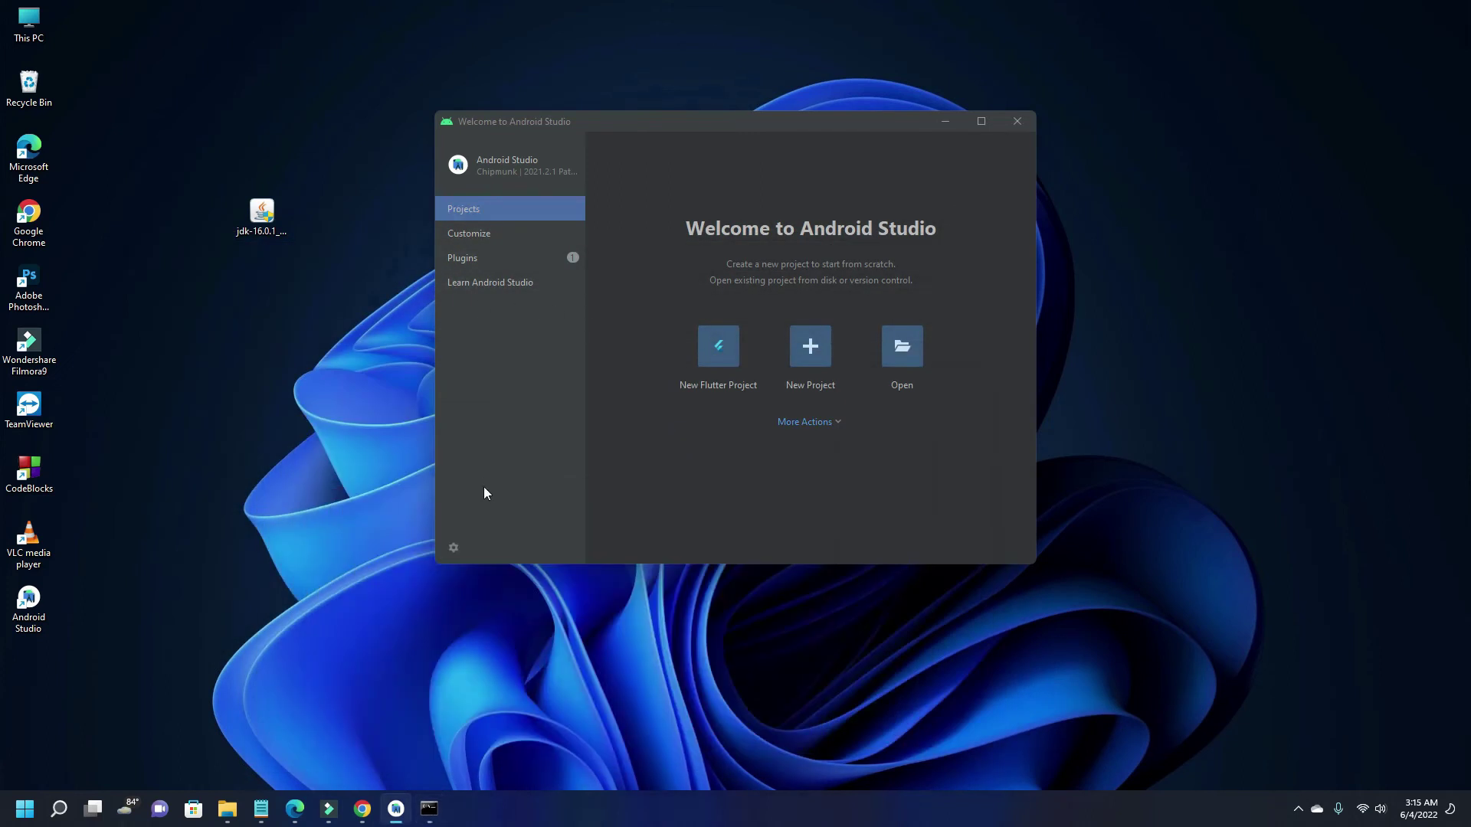
Step: Install Android SDK Command-line Tools (latest) through Android Studio's SDK Manager and close the settings
click(835, 421)
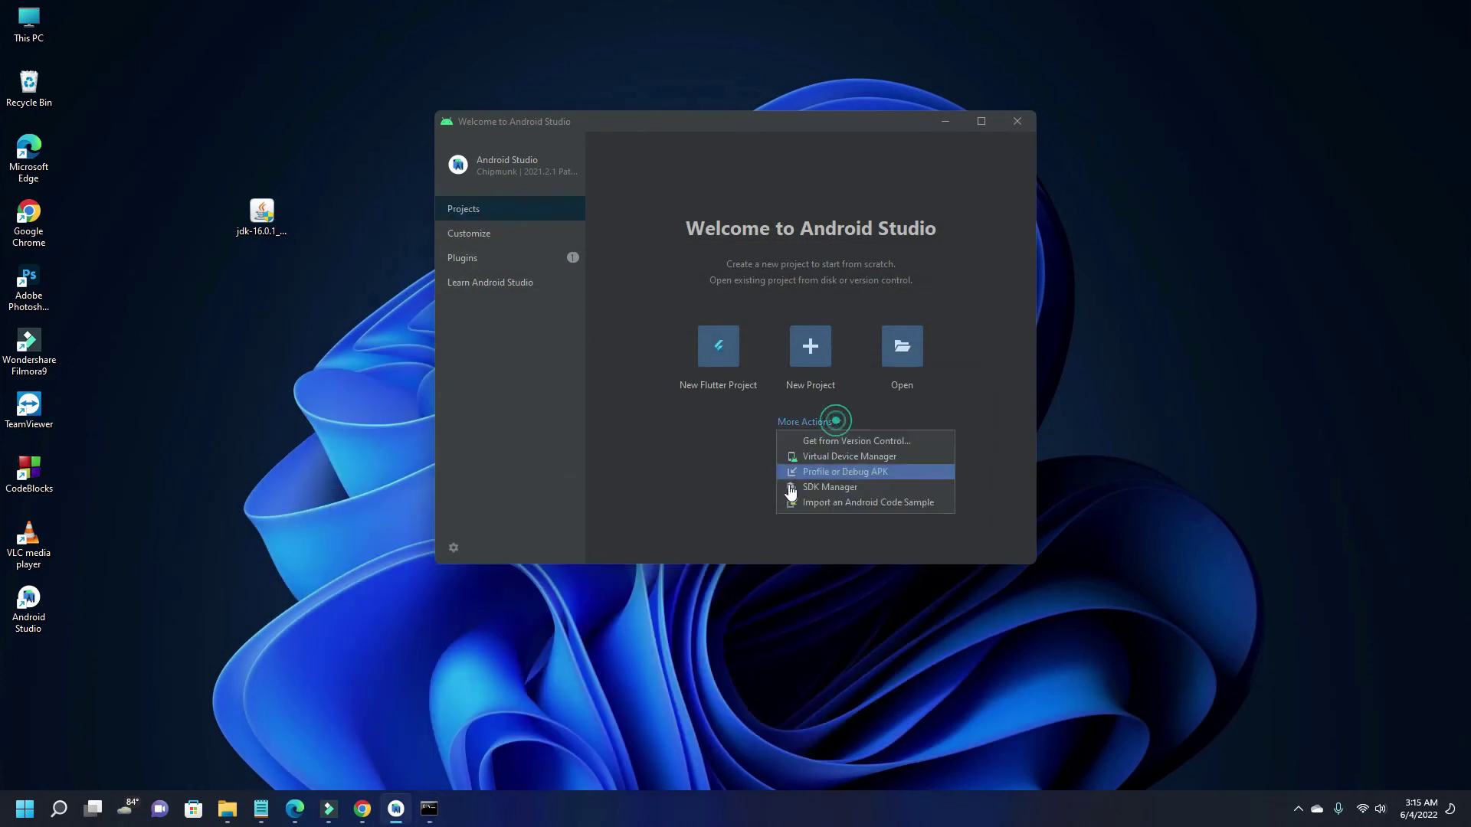
click(841, 489)
click(626, 179)
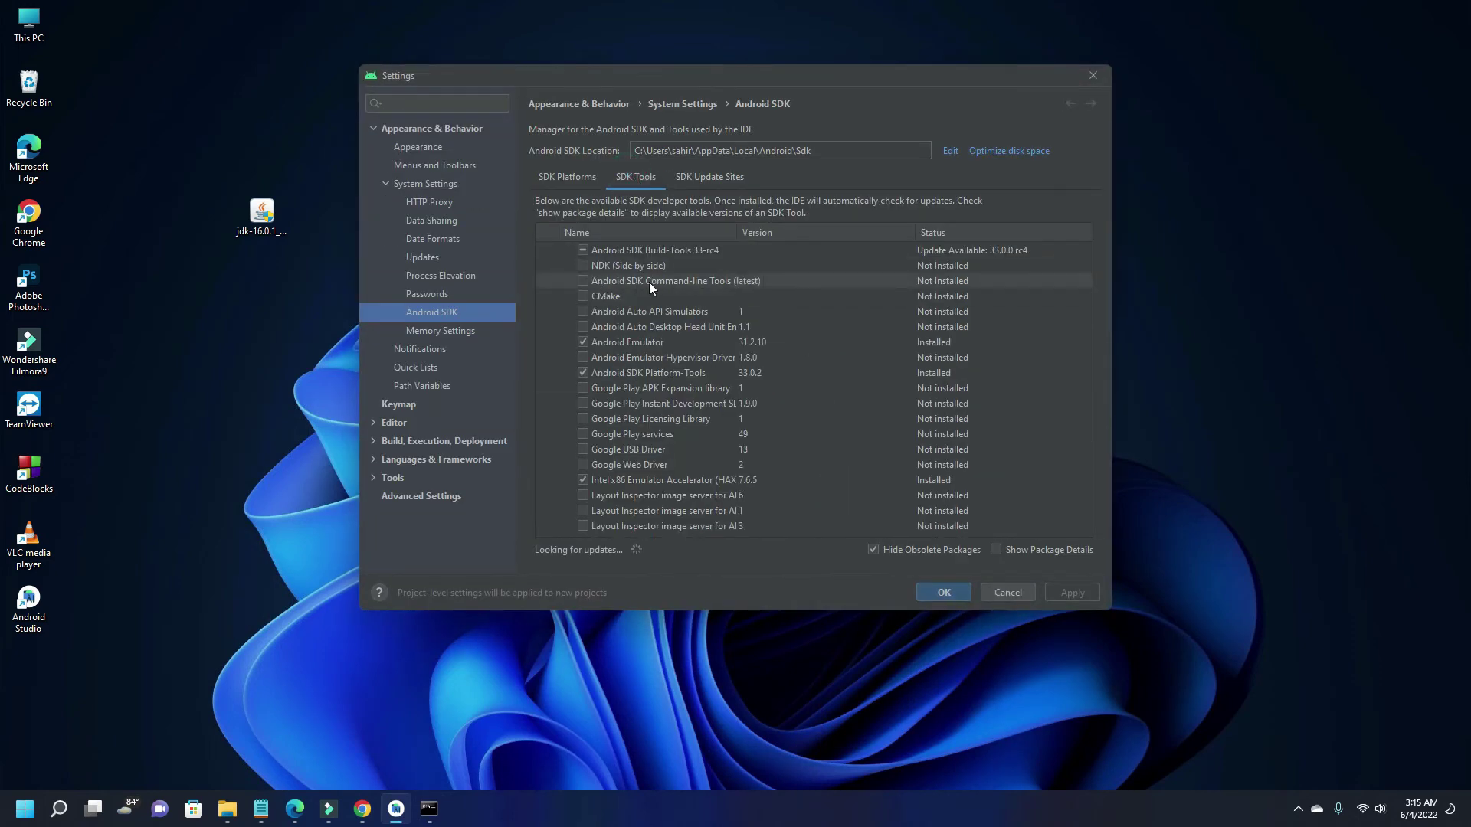
click(582, 280)
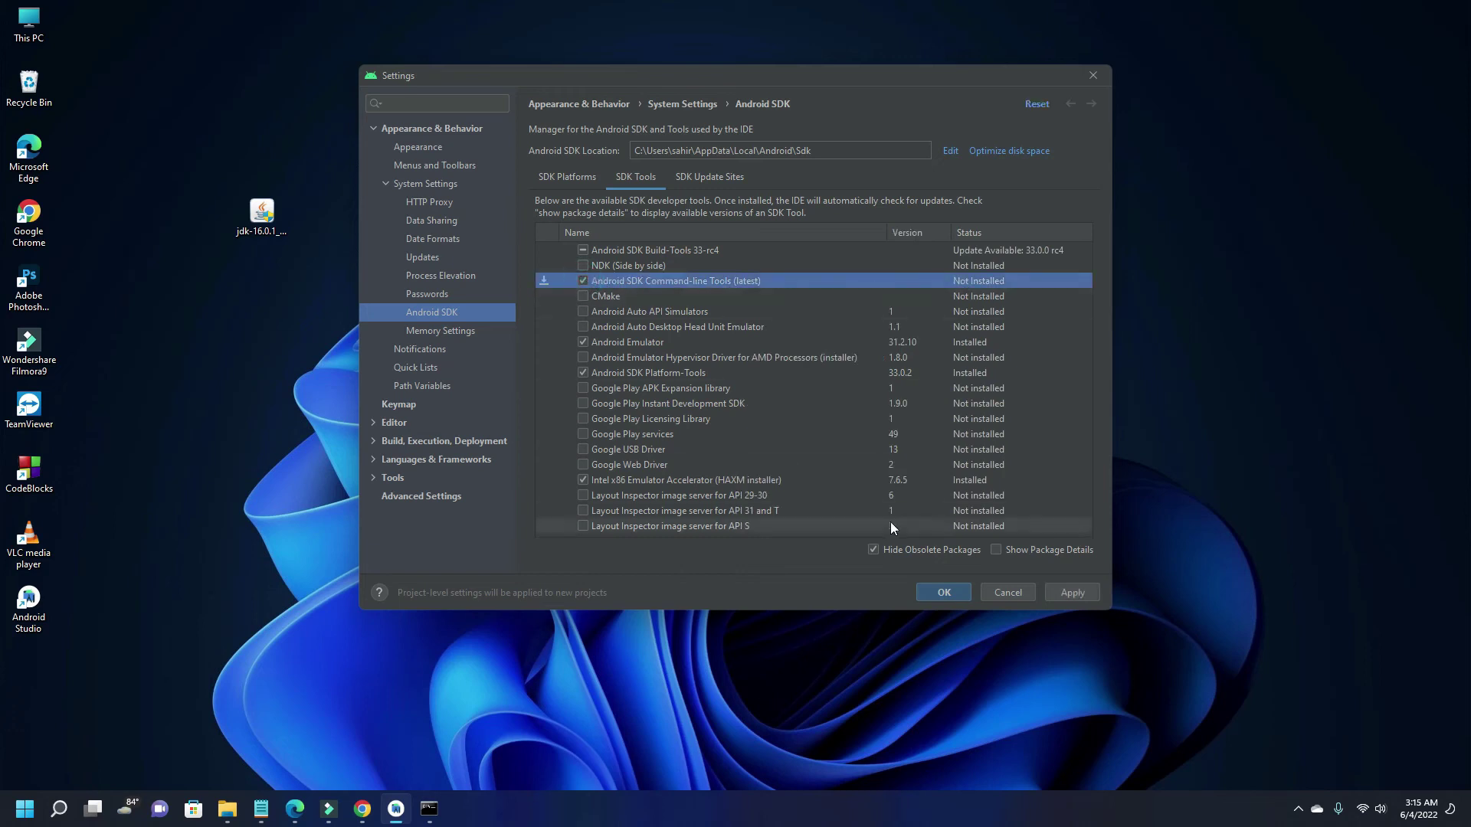
click(1072, 593)
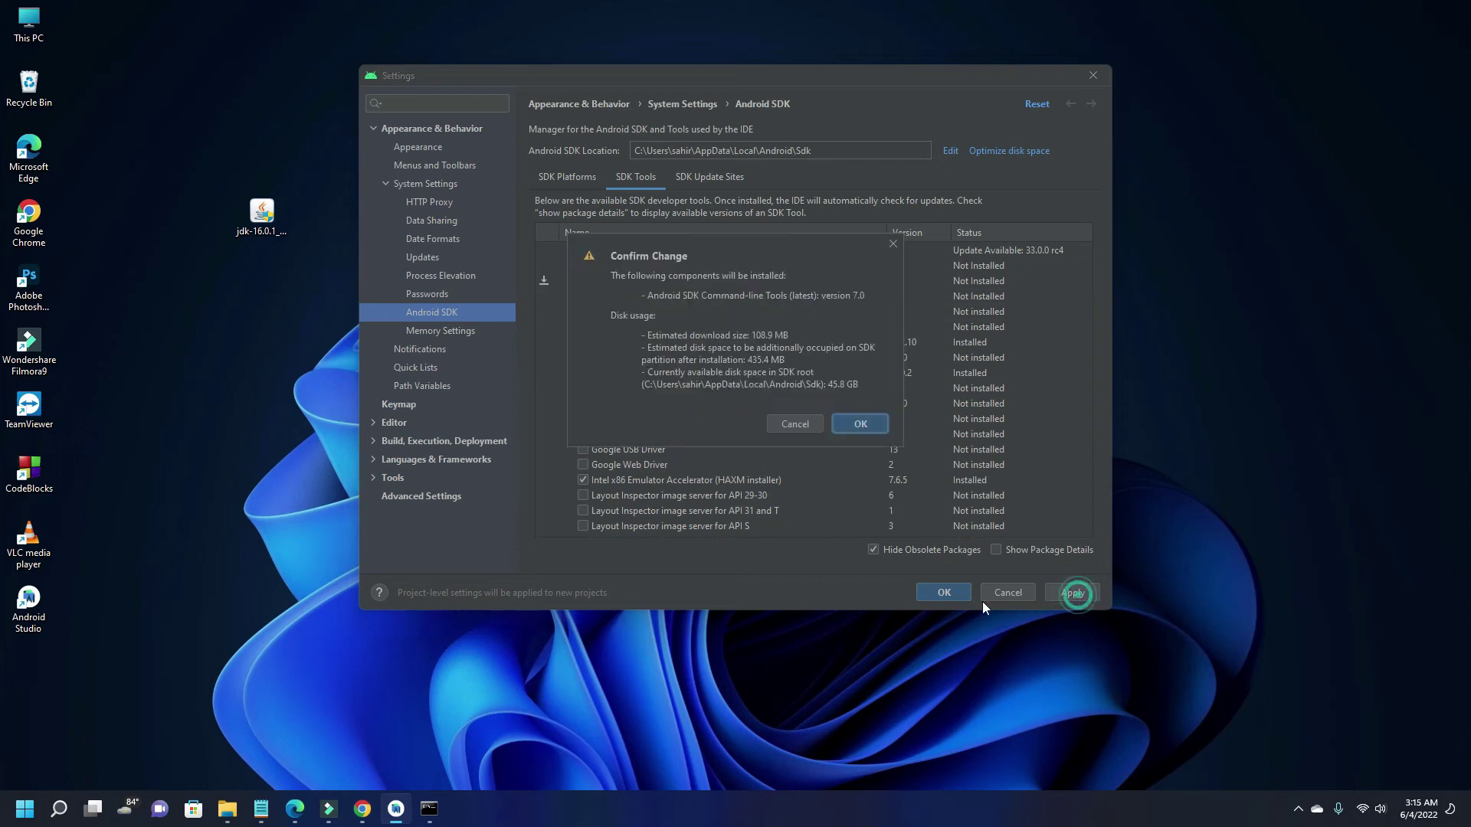
click(861, 426)
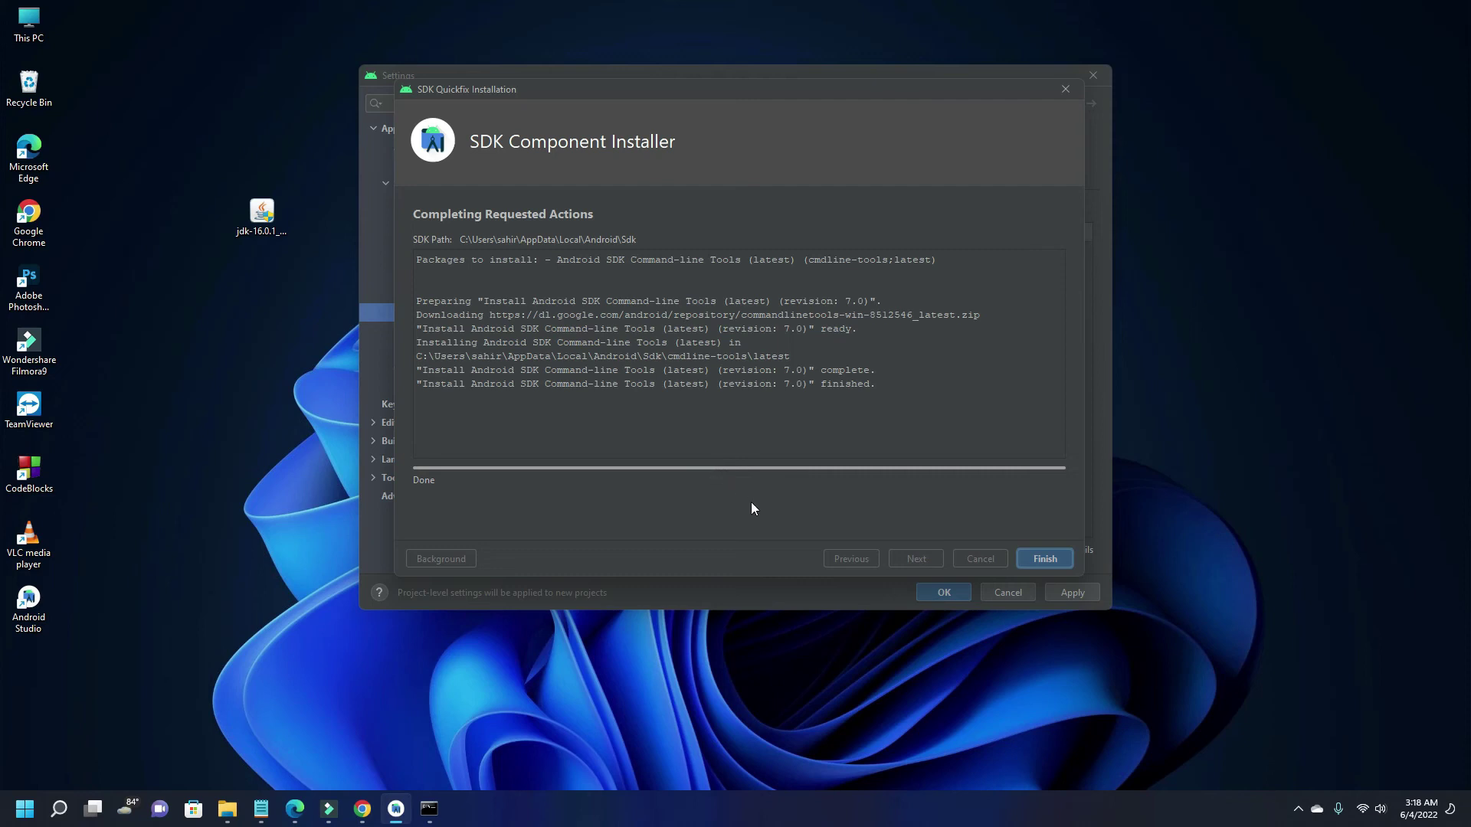
click(1042, 559)
click(1074, 593)
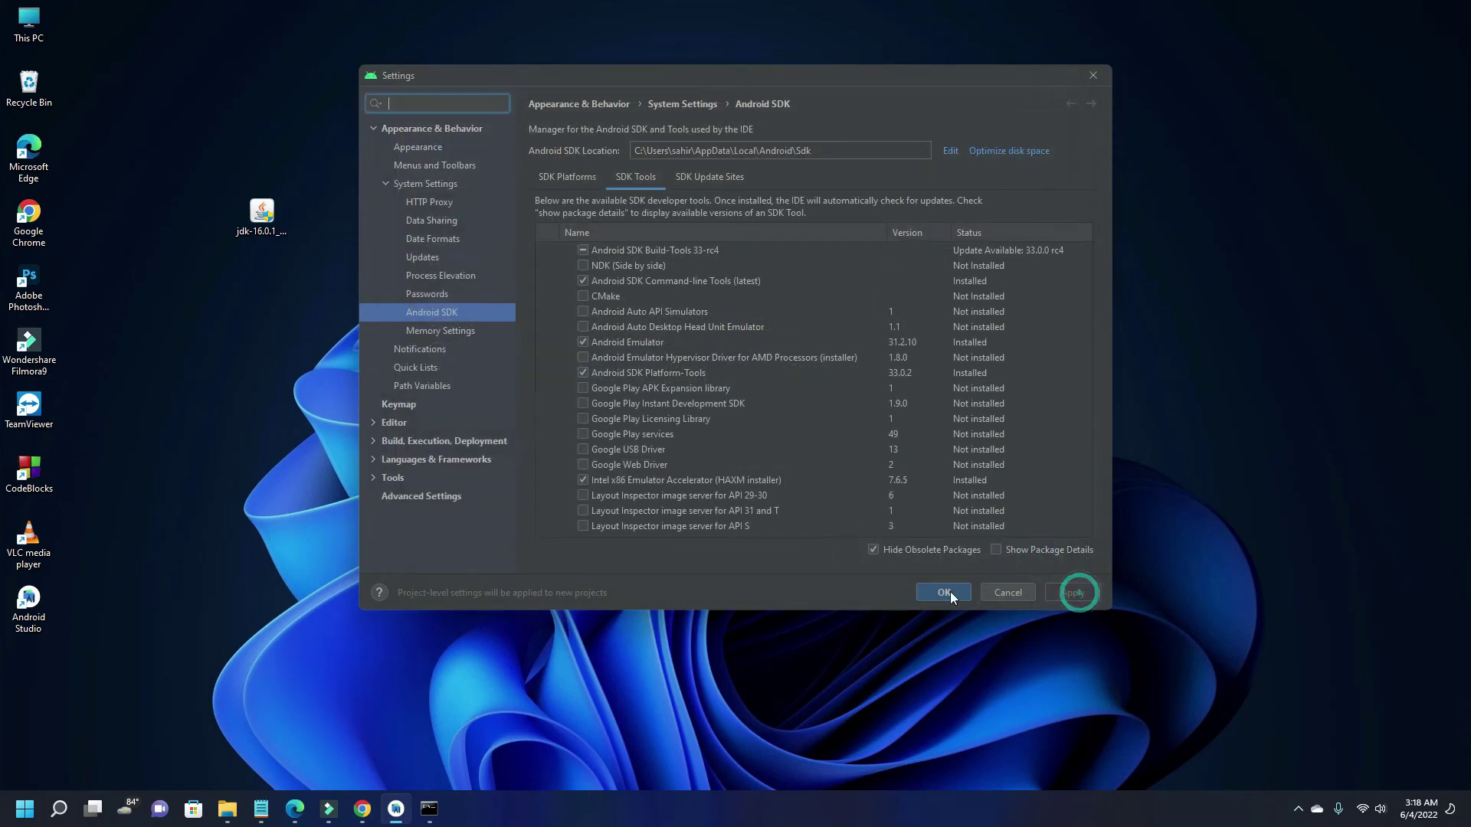
click(946, 591)
Step: Run flutter doctor --android-licenses again in the Command Prompt and move its window higher on the desktop
click(429, 808)
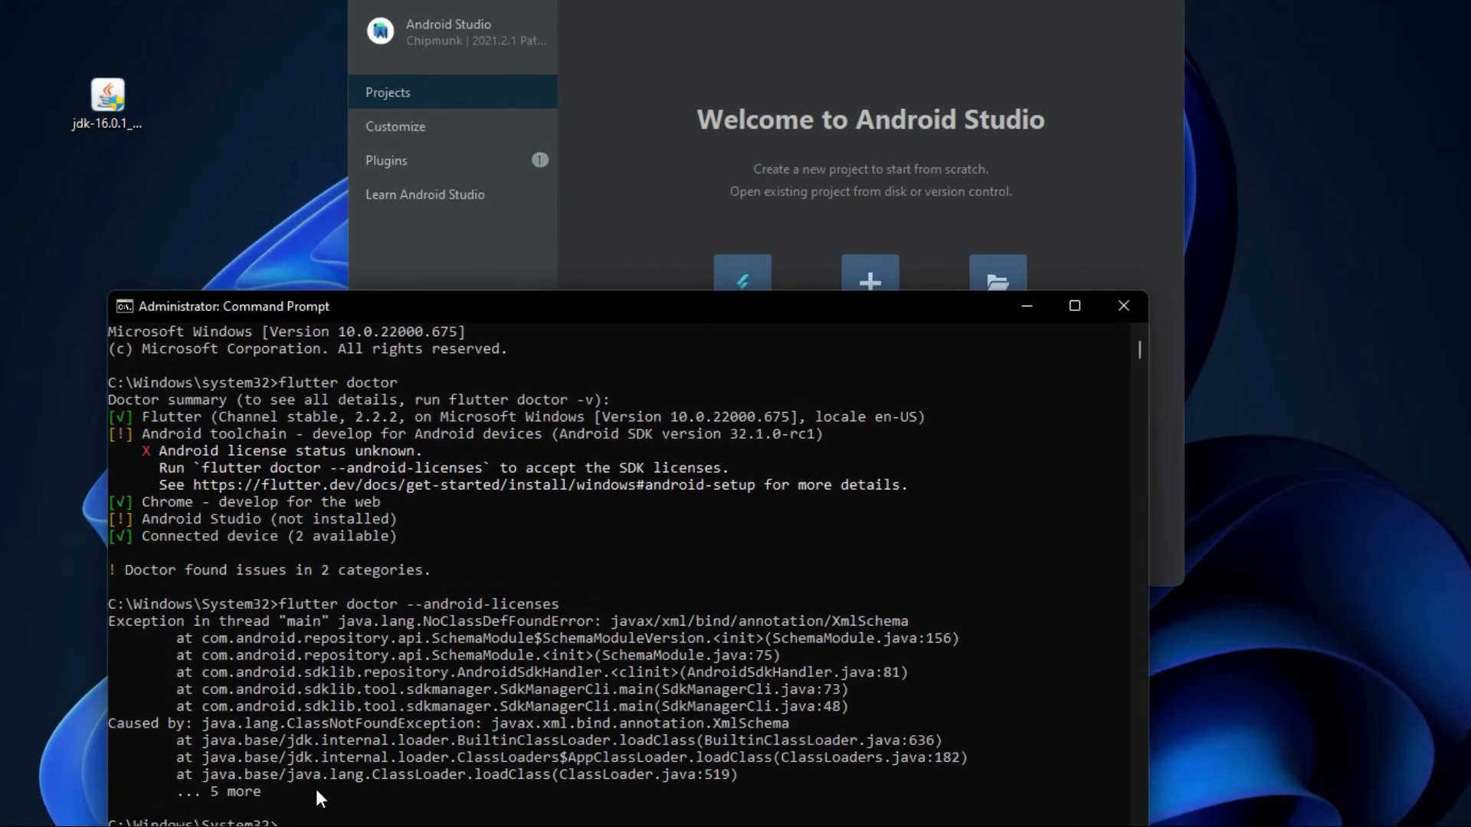
scroll(348, 680, down, 1)
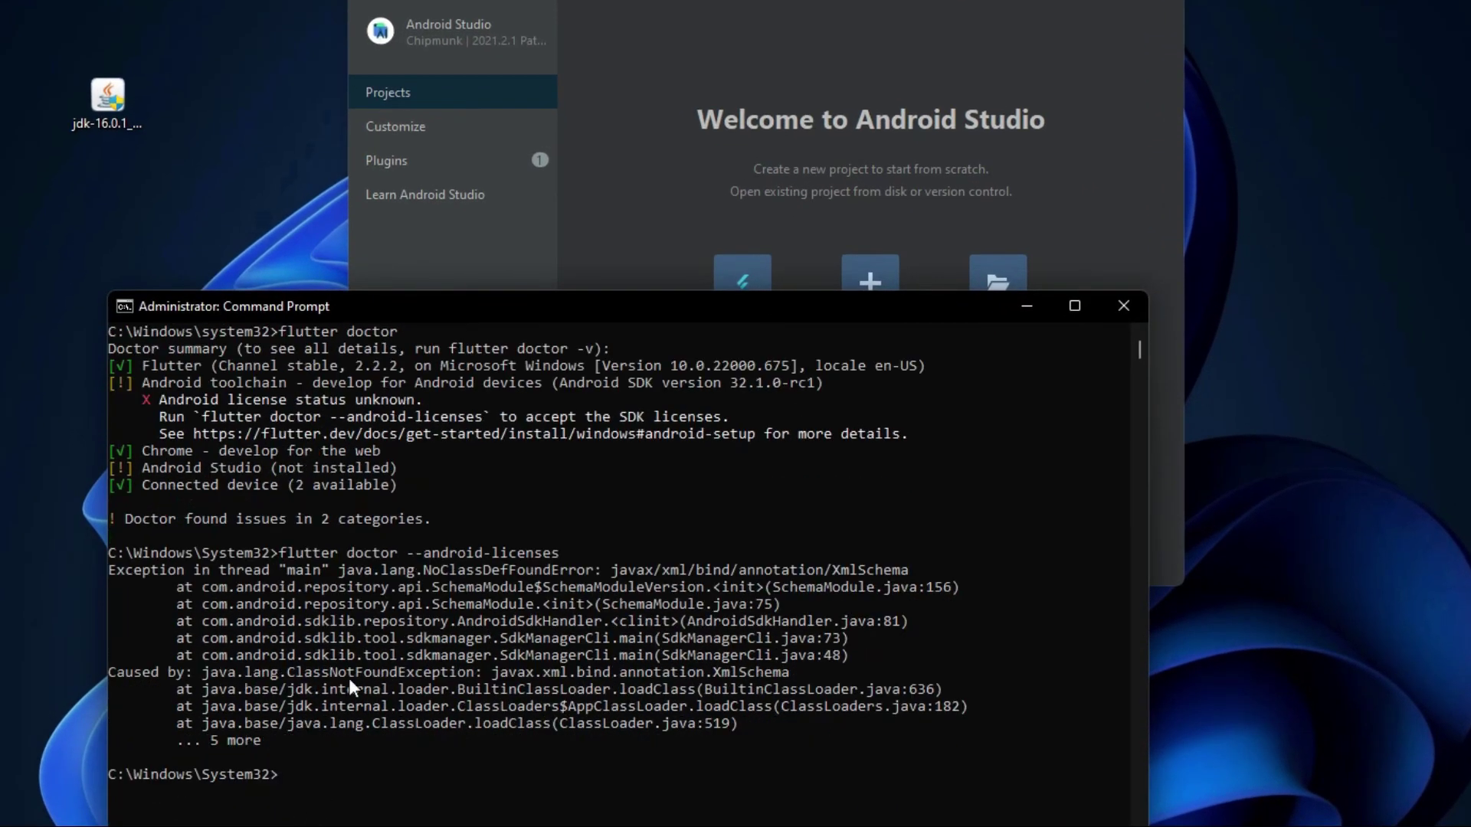
click(291, 776)
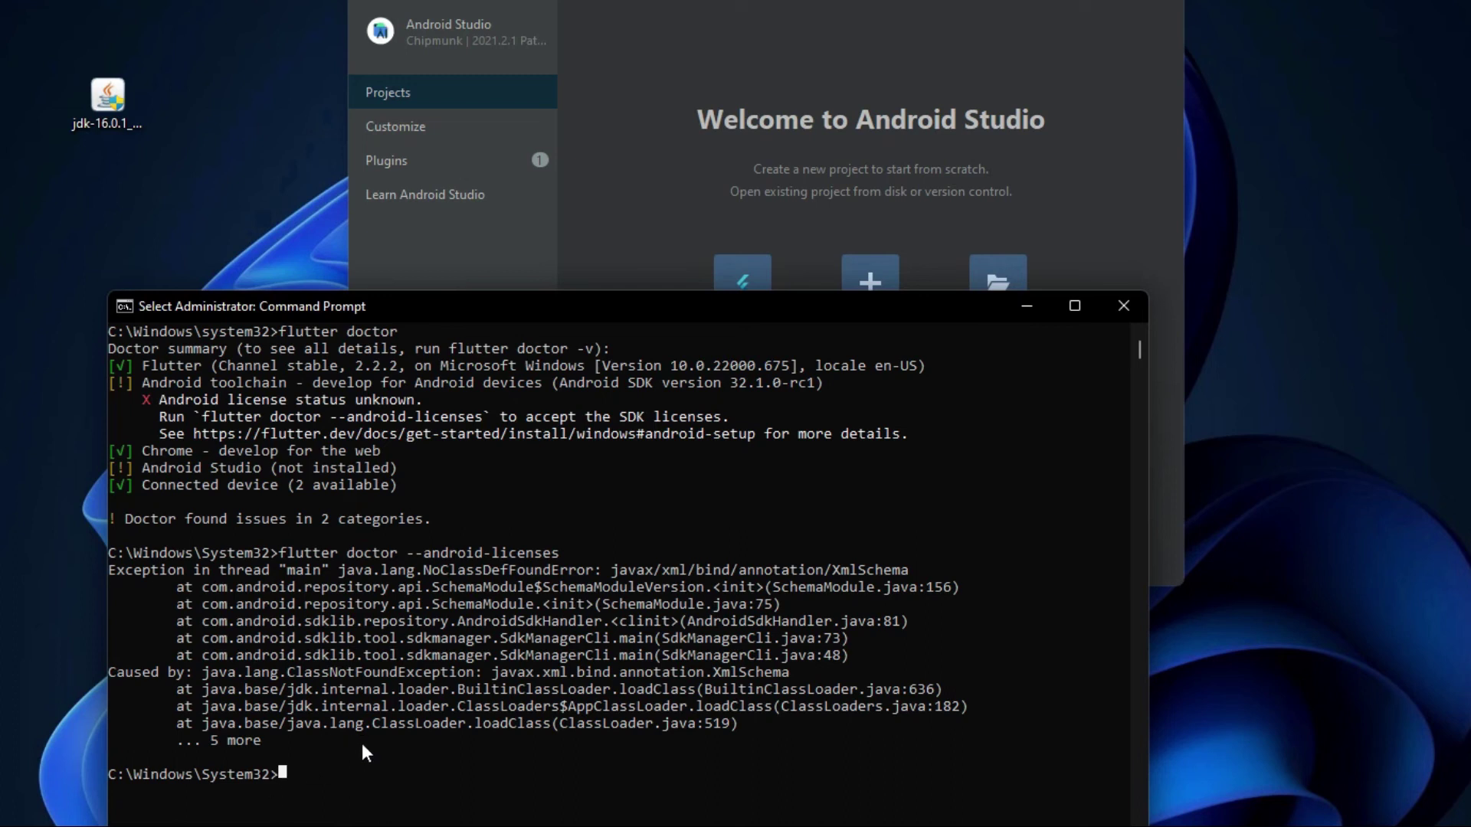
key(Up)
key(Return)
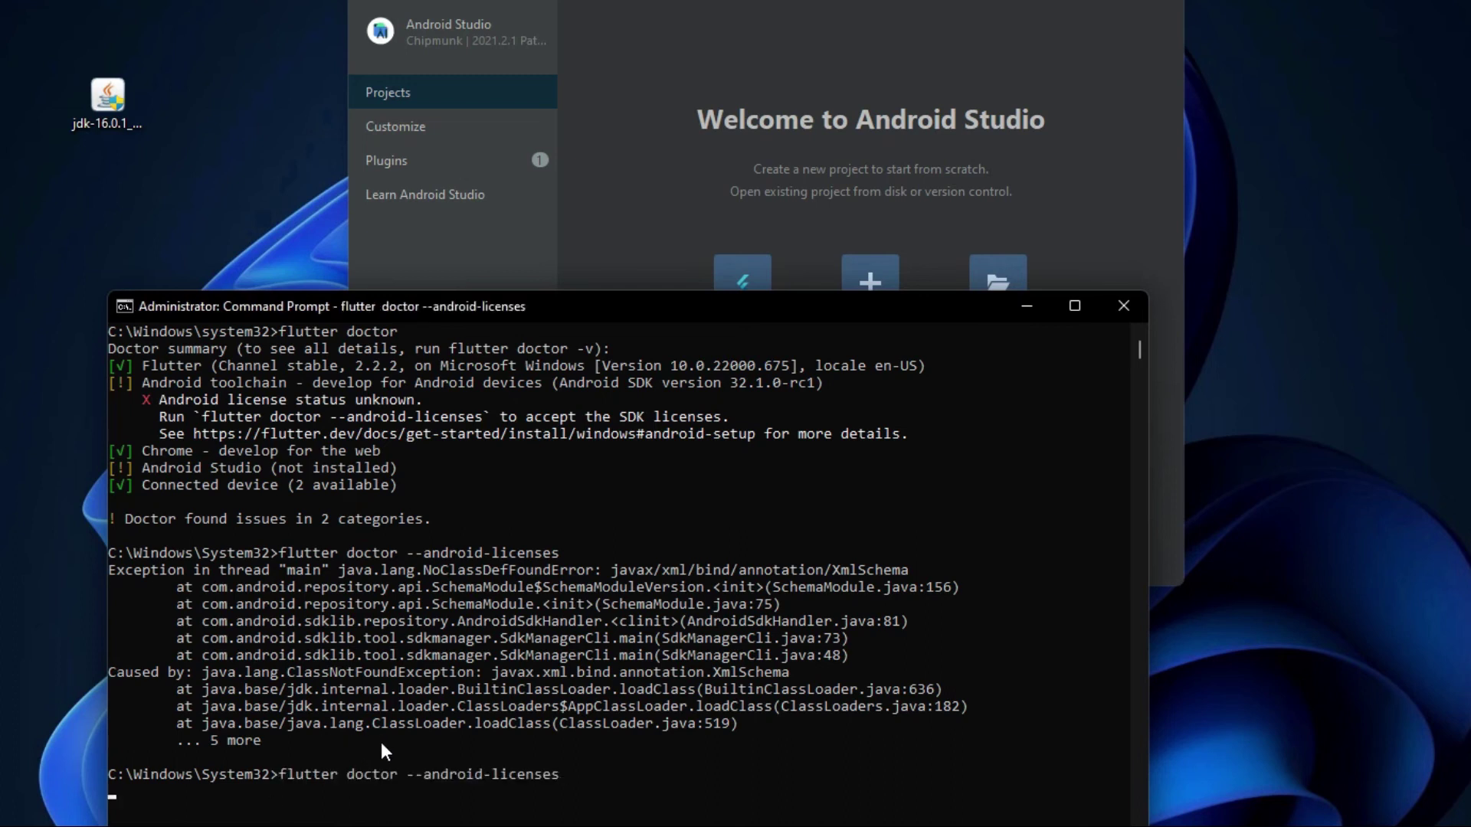
drag(569, 316, 603, 71)
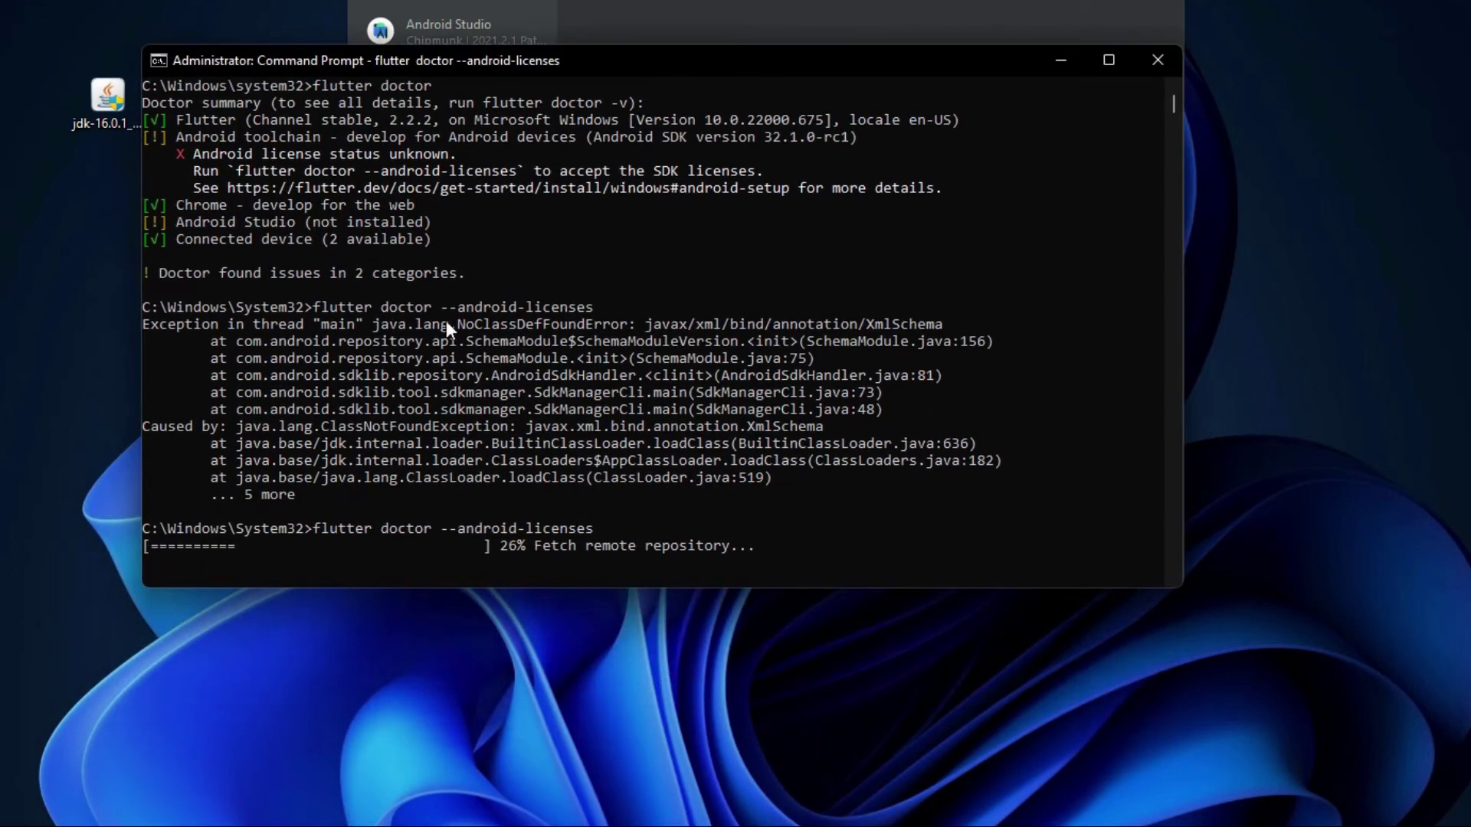
mouse_move(1173, 101)
mouse_down()
mouse_move(1174, 159)
mouse_move(1174, 121)
mouse_up()
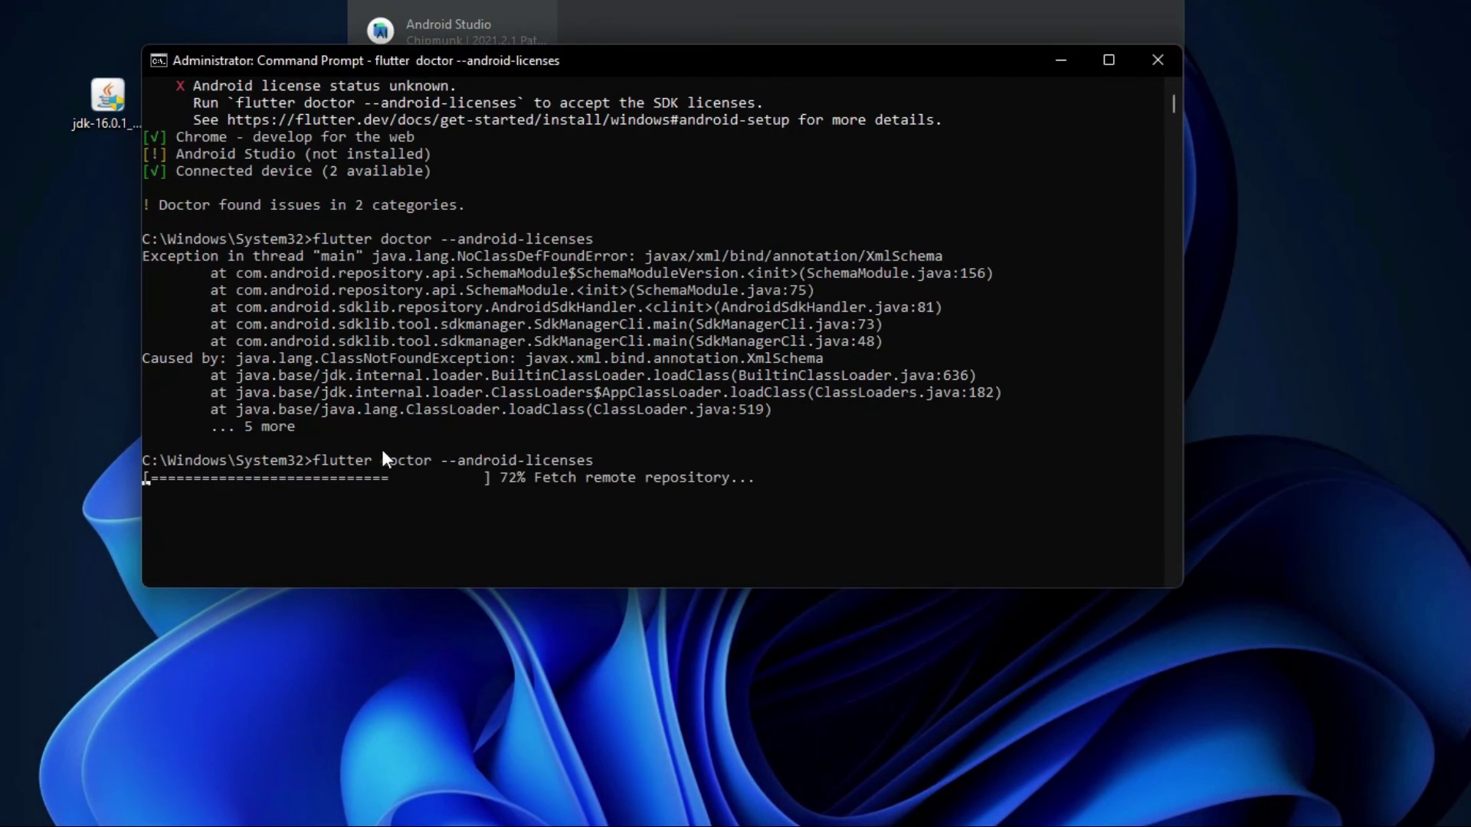
scroll(268, 465, down, 3)
scroll(356, 477, up, 2)
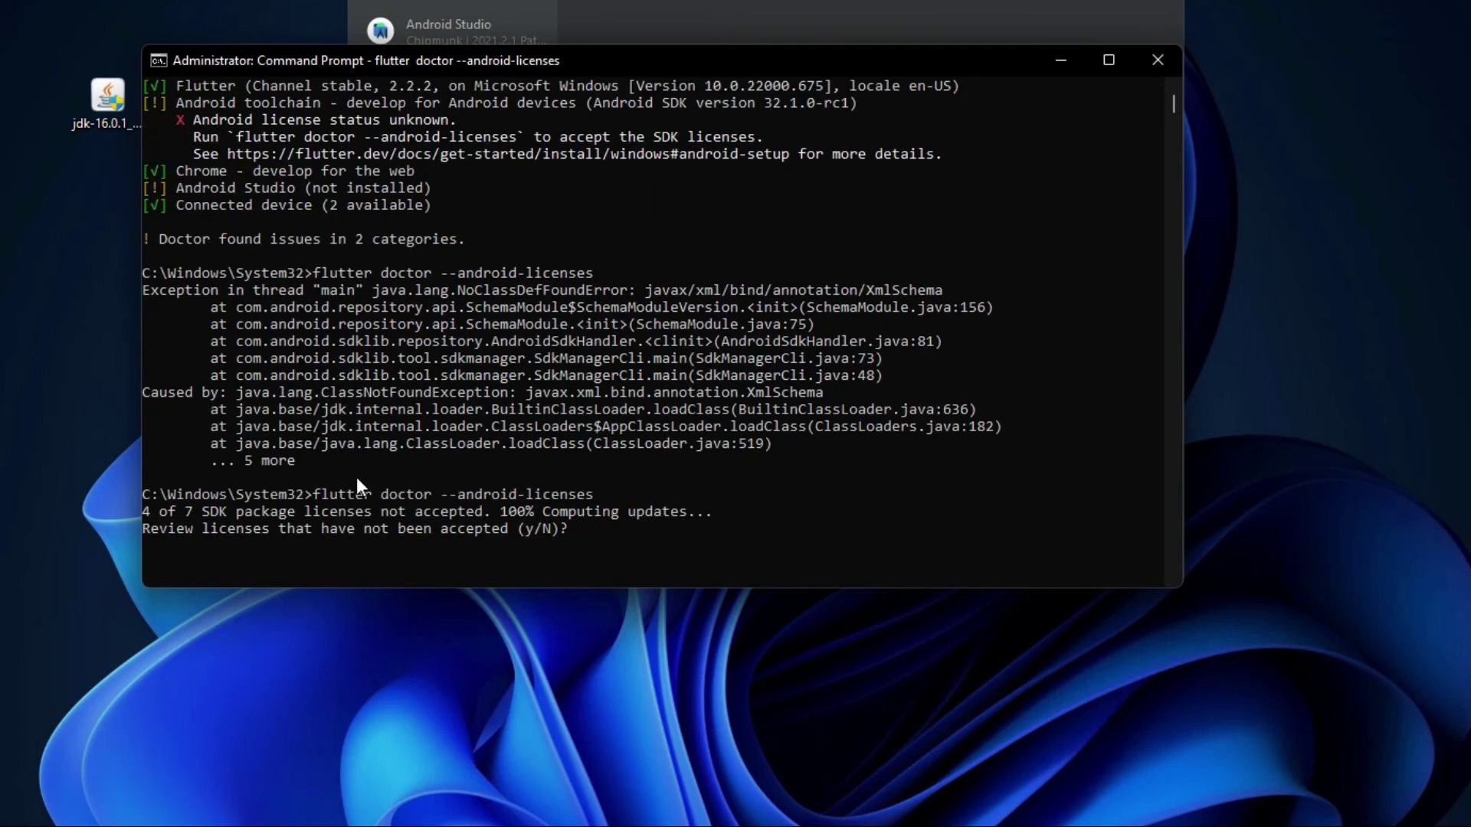
Step: Agree to review the unaccepted Android SDK licenses and accept the license agreement, answering y each time
text(y)
key(Return)
text(y)
key(Return)
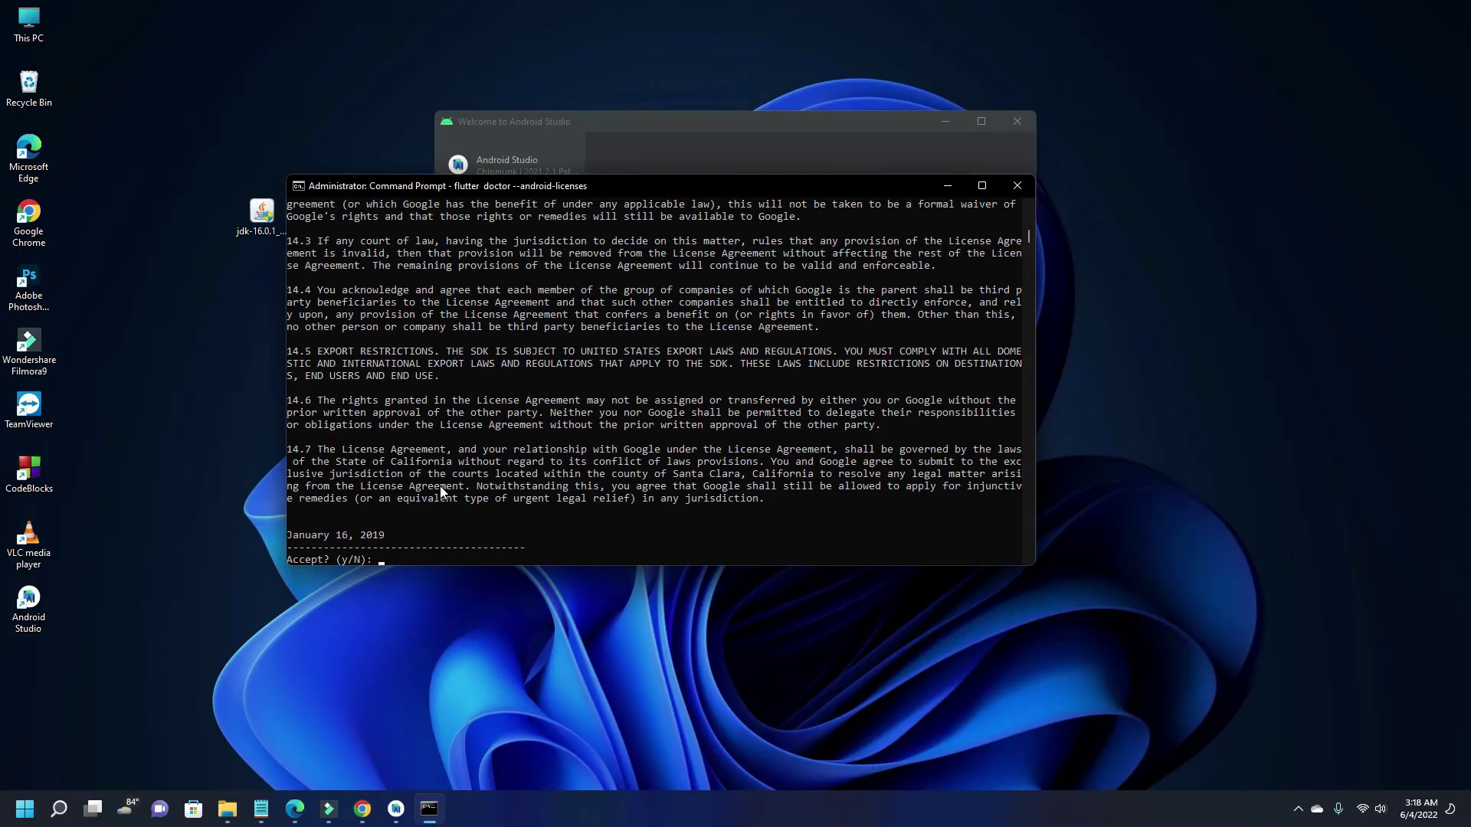
Step: Look through the SDK license agreement text and close the Command Prompt
scroll(440, 486, up, 20)
drag(475, 186, 499, 148)
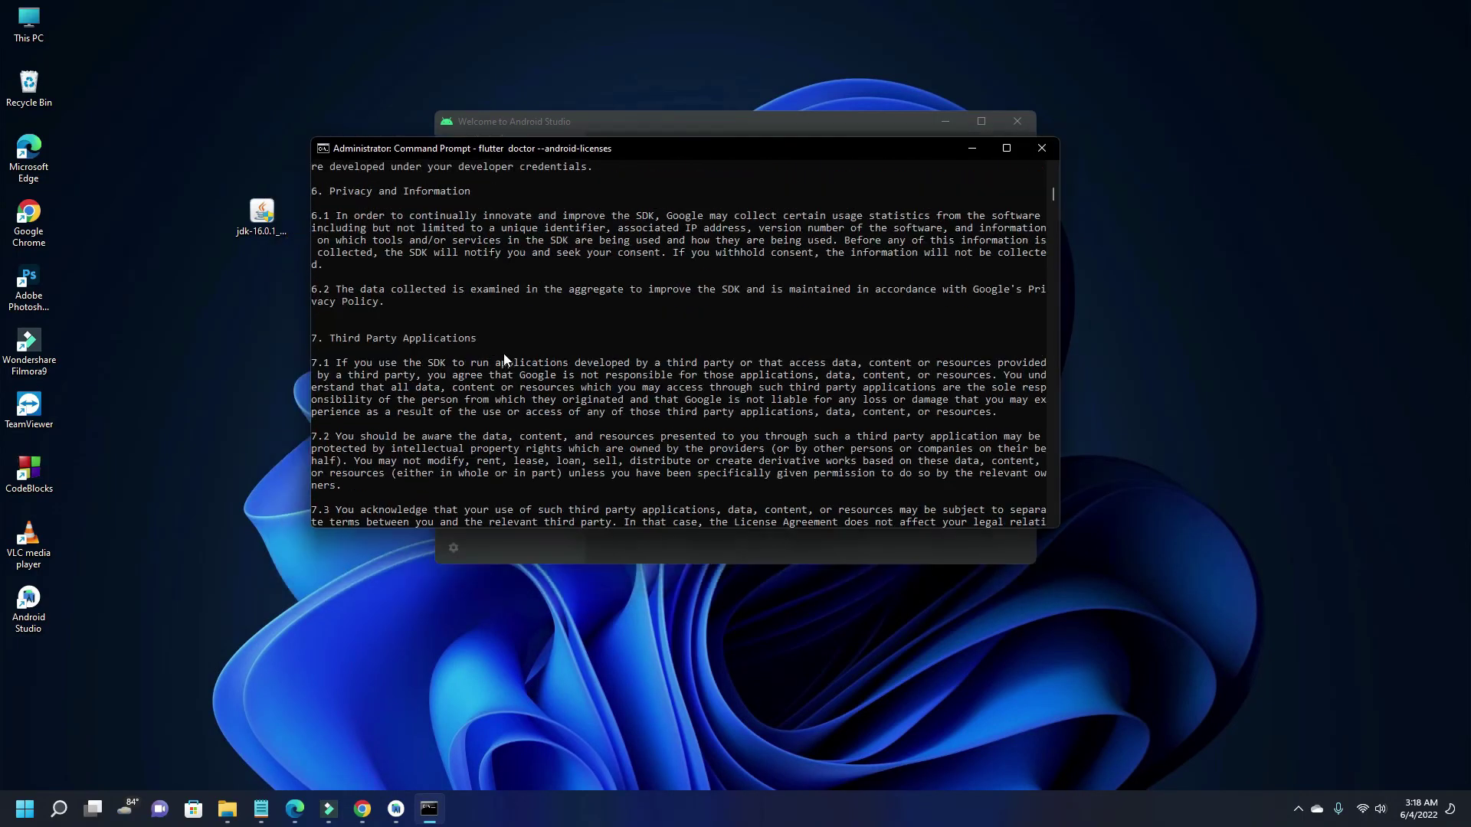
scroll(496, 362, up, 10)
scroll(496, 360, down, 20)
scroll(497, 360, up, 20)
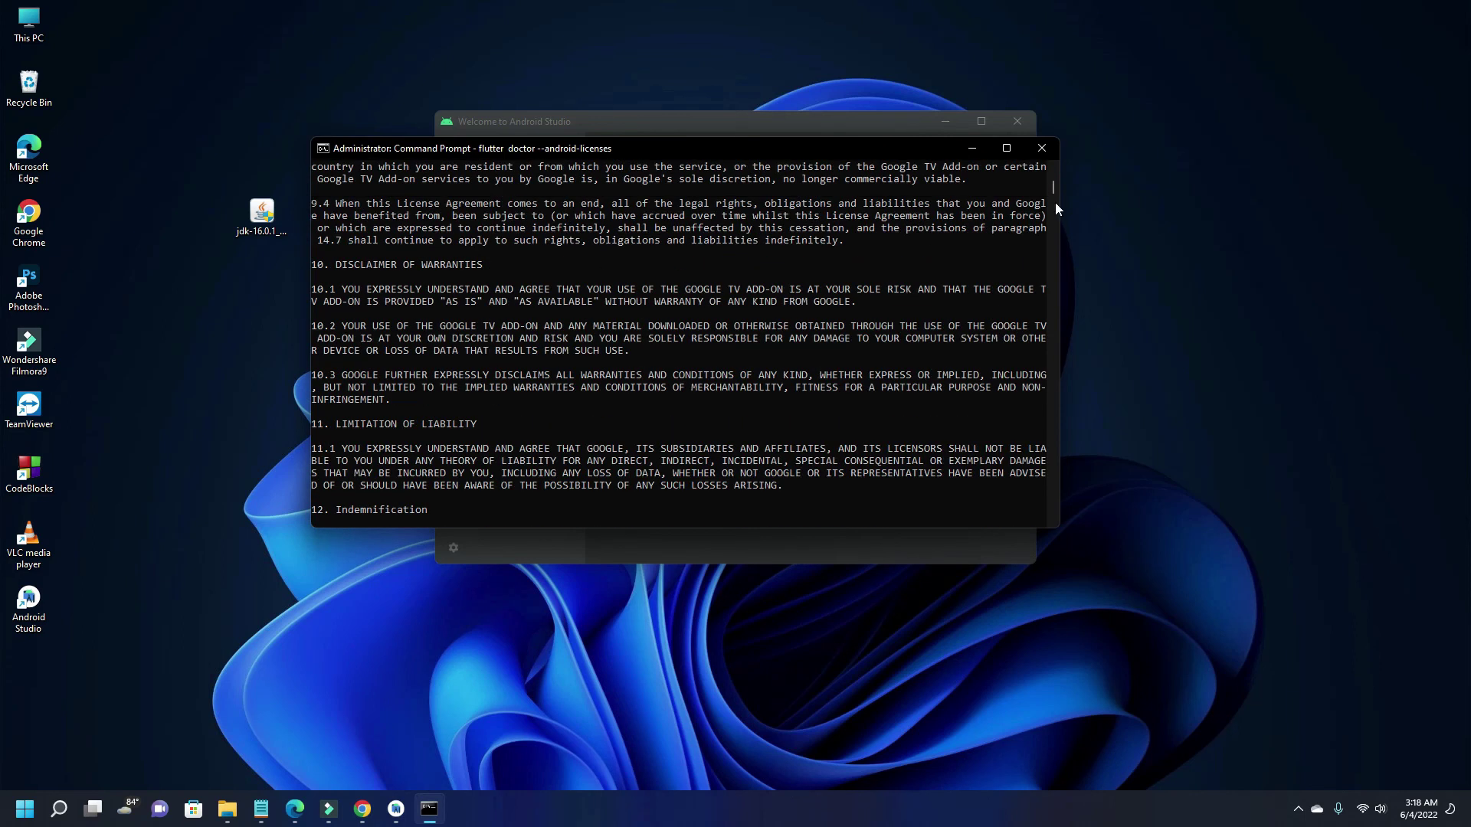
click(1041, 148)
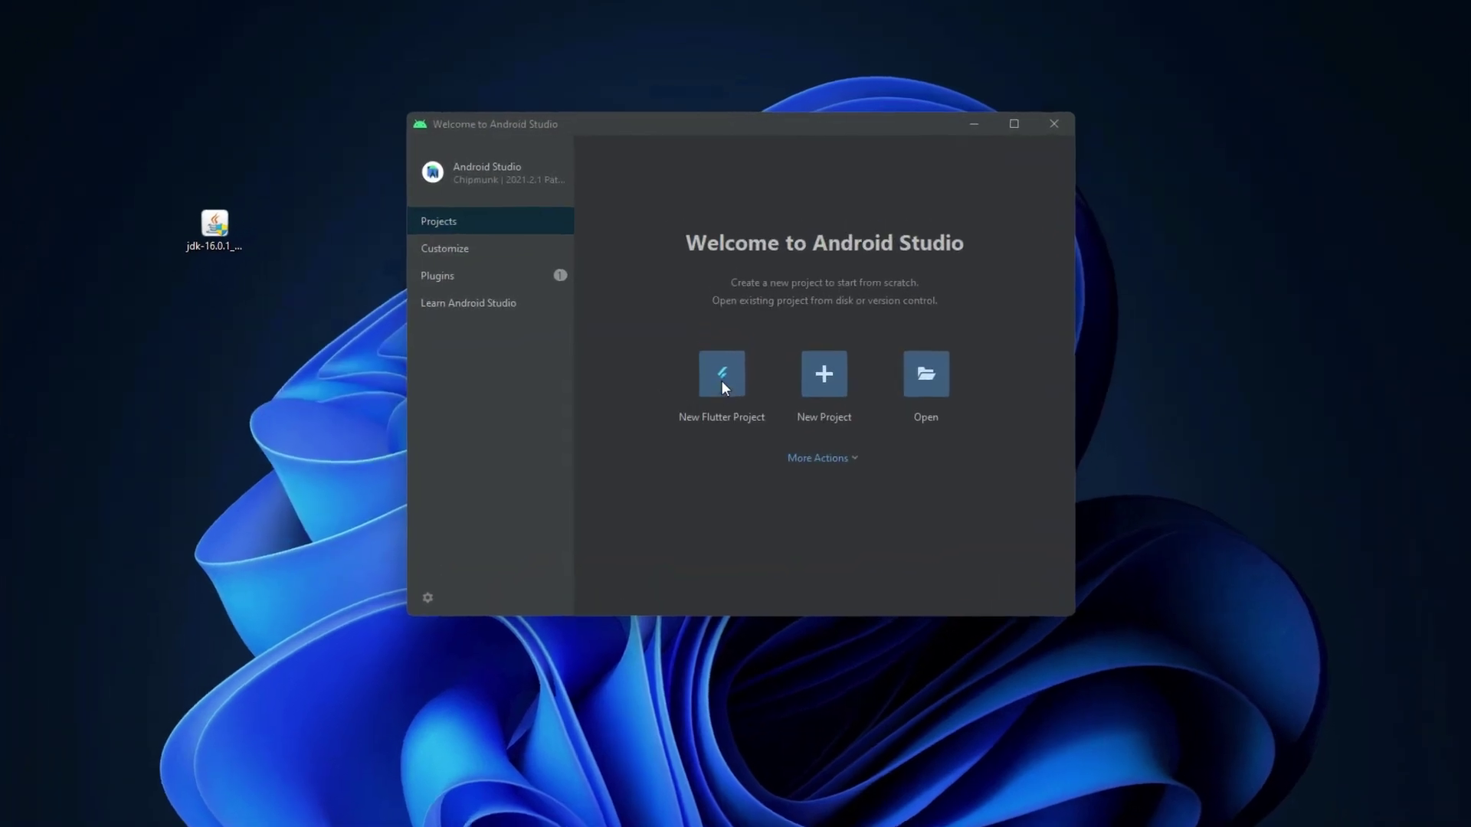
Step: Start a new Flutter project in Android Studio with C:\flutterBackEnd\flutter as the Flutter SDK path
click(722, 394)
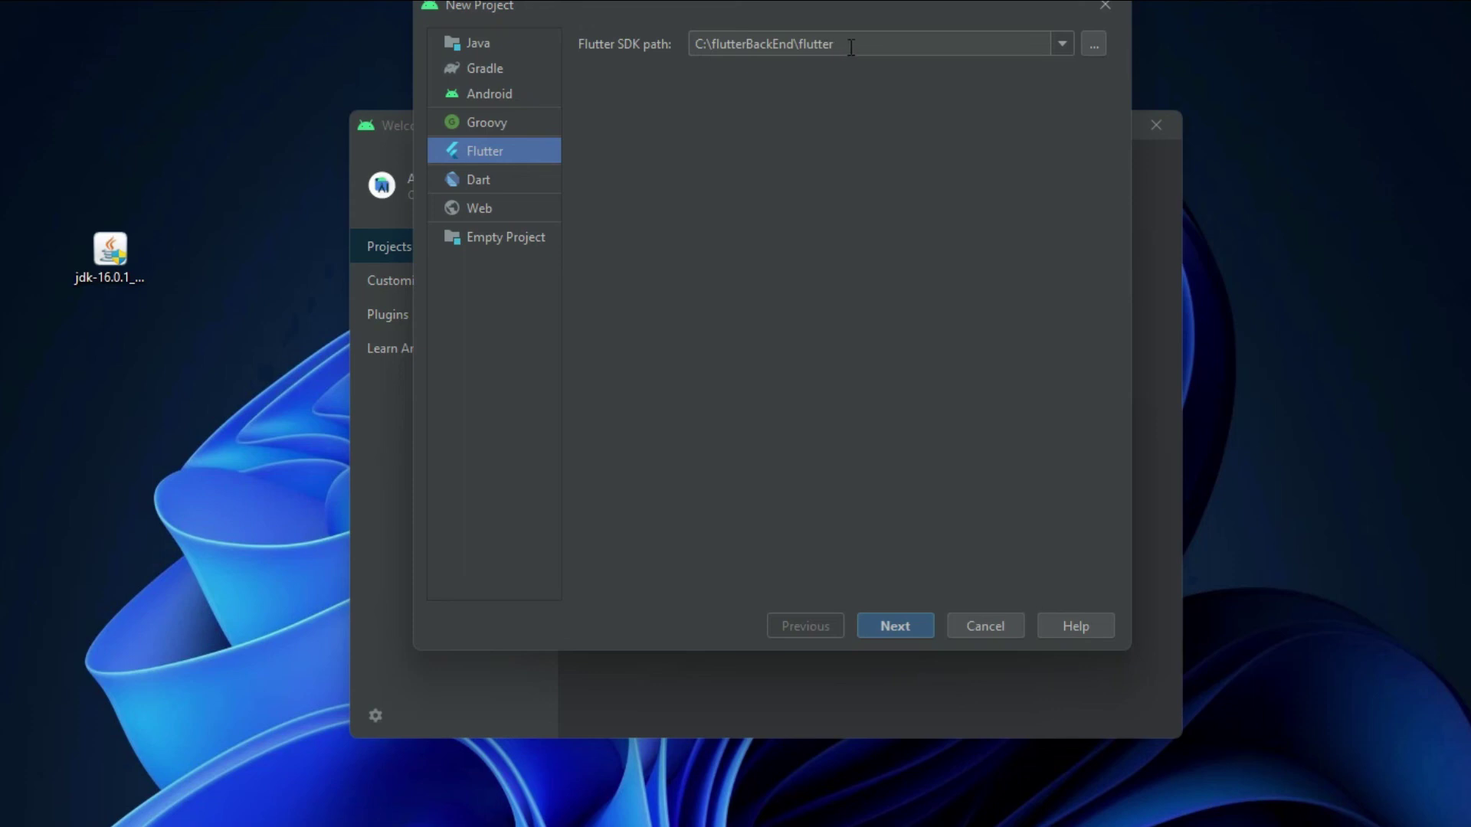
click(1098, 43)
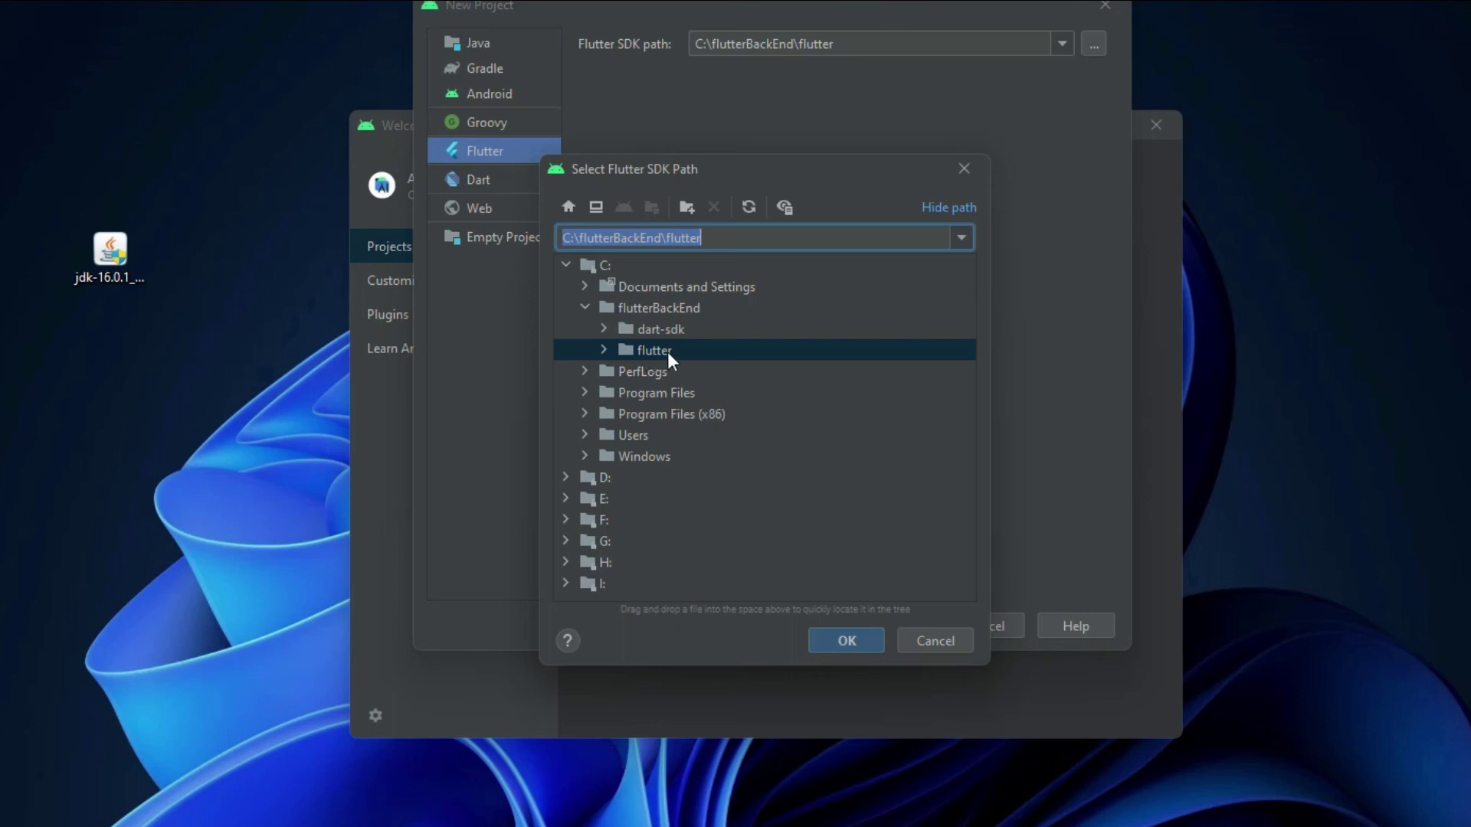
click(845, 641)
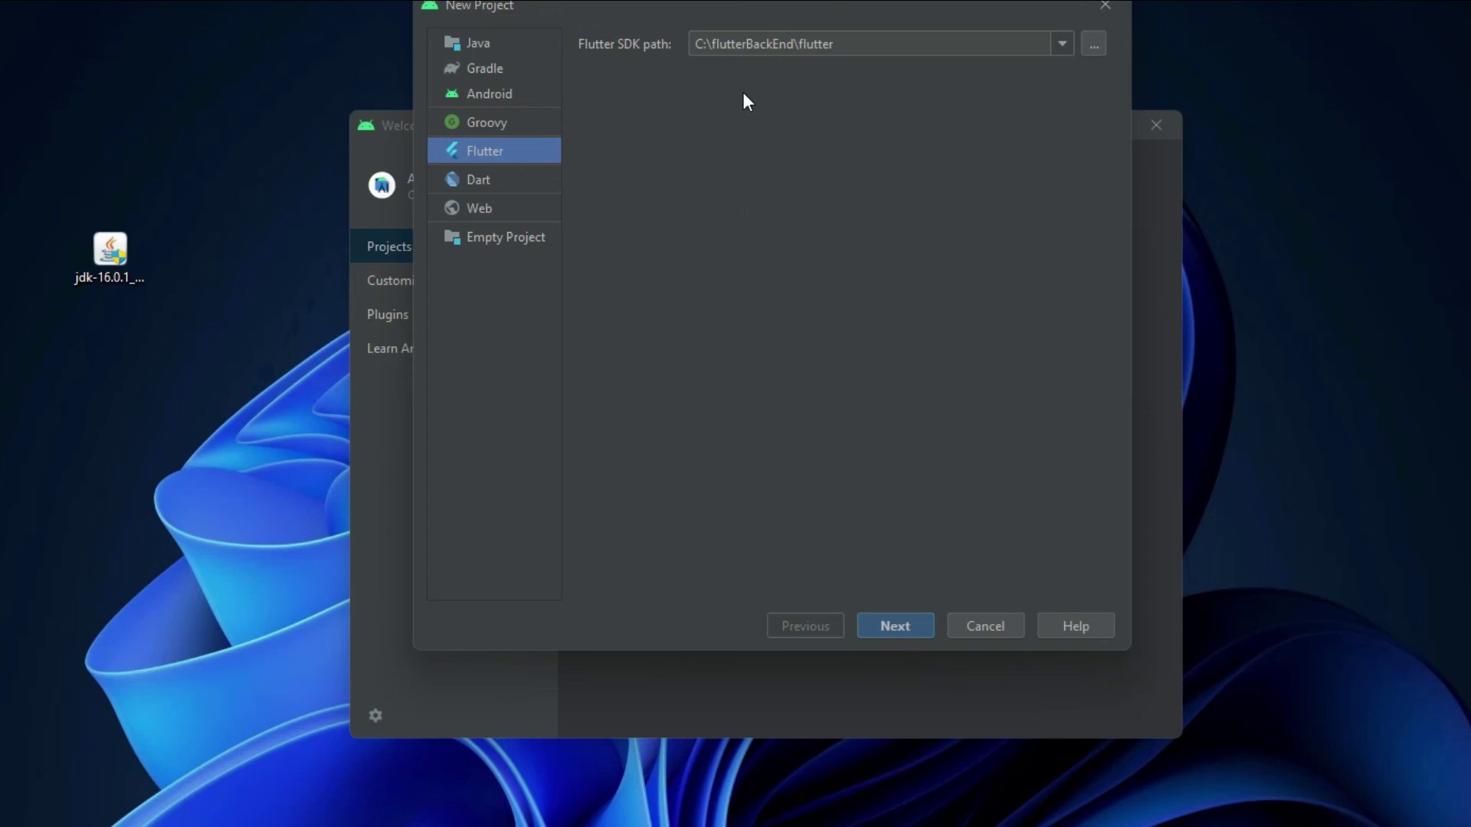
click(893, 624)
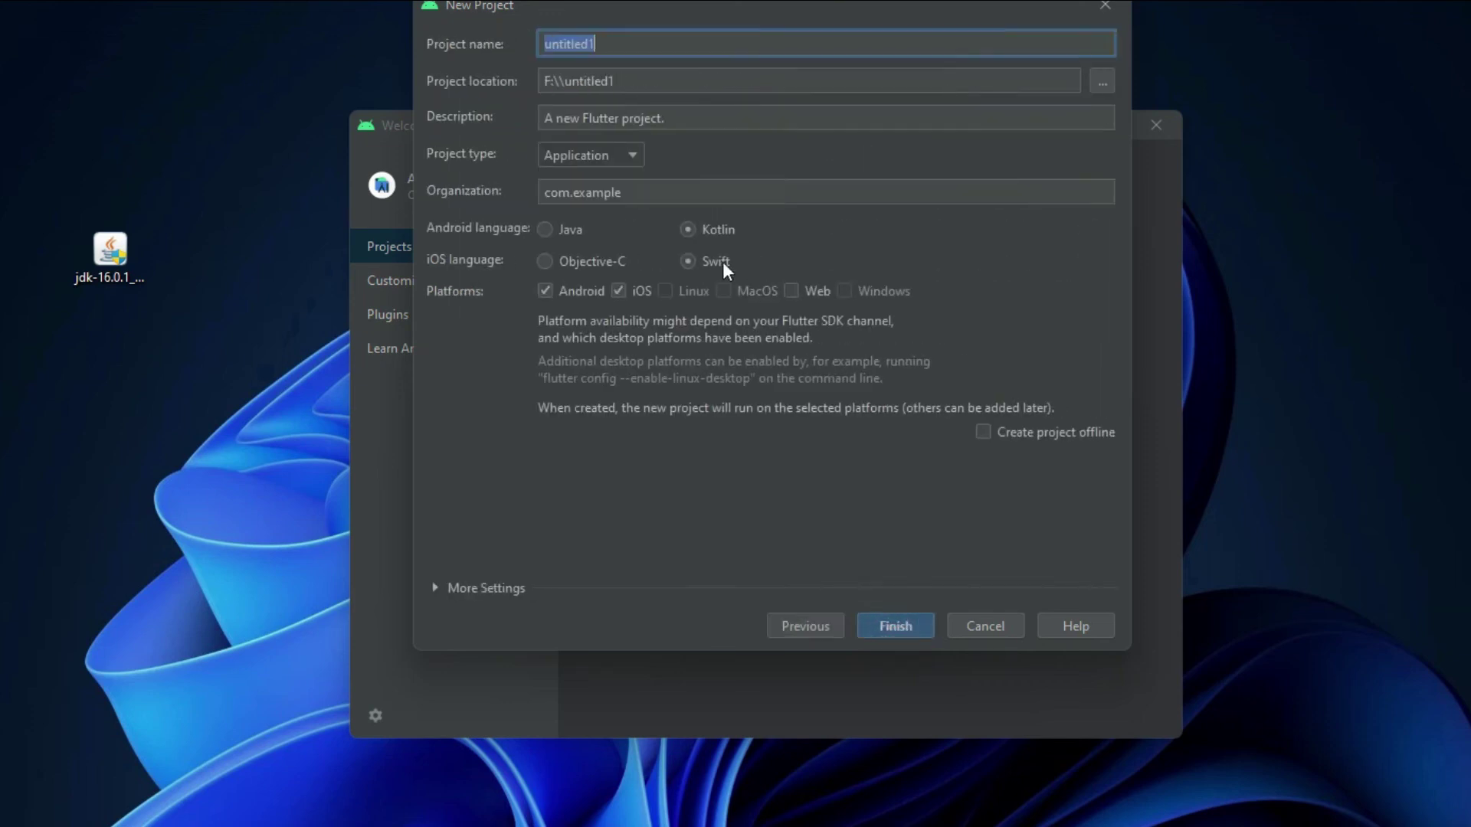
Step: Name the new Flutter project first_project
double_click(660, 43)
key(BackSpace)
text(firs)
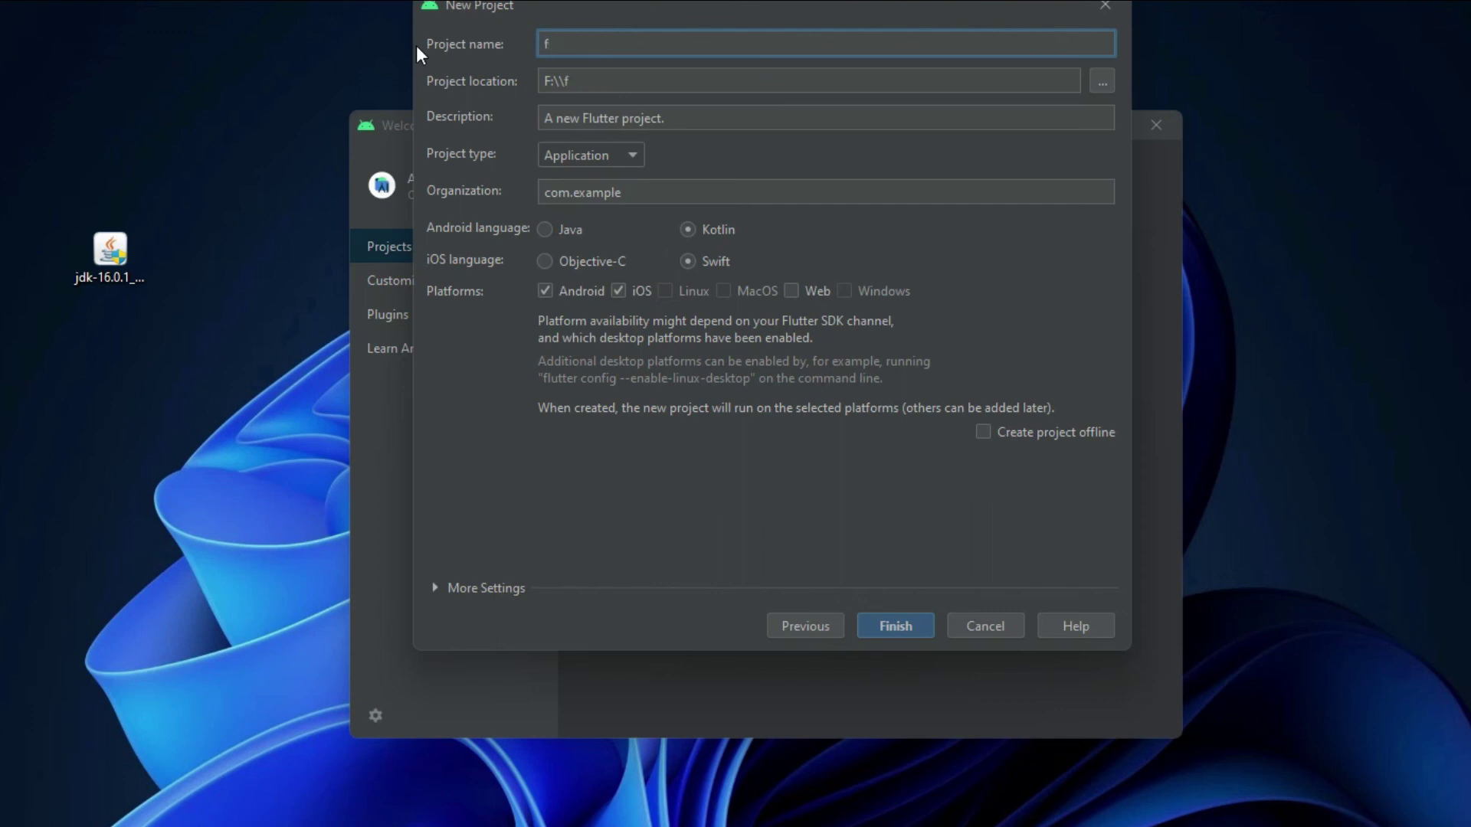
key(BackSpace)
key(BackSpace)
text(rst)
key(BackSpace)
text(_project)
Step: Set the project location to the flutter_projects folder on drive F
click(1101, 82)
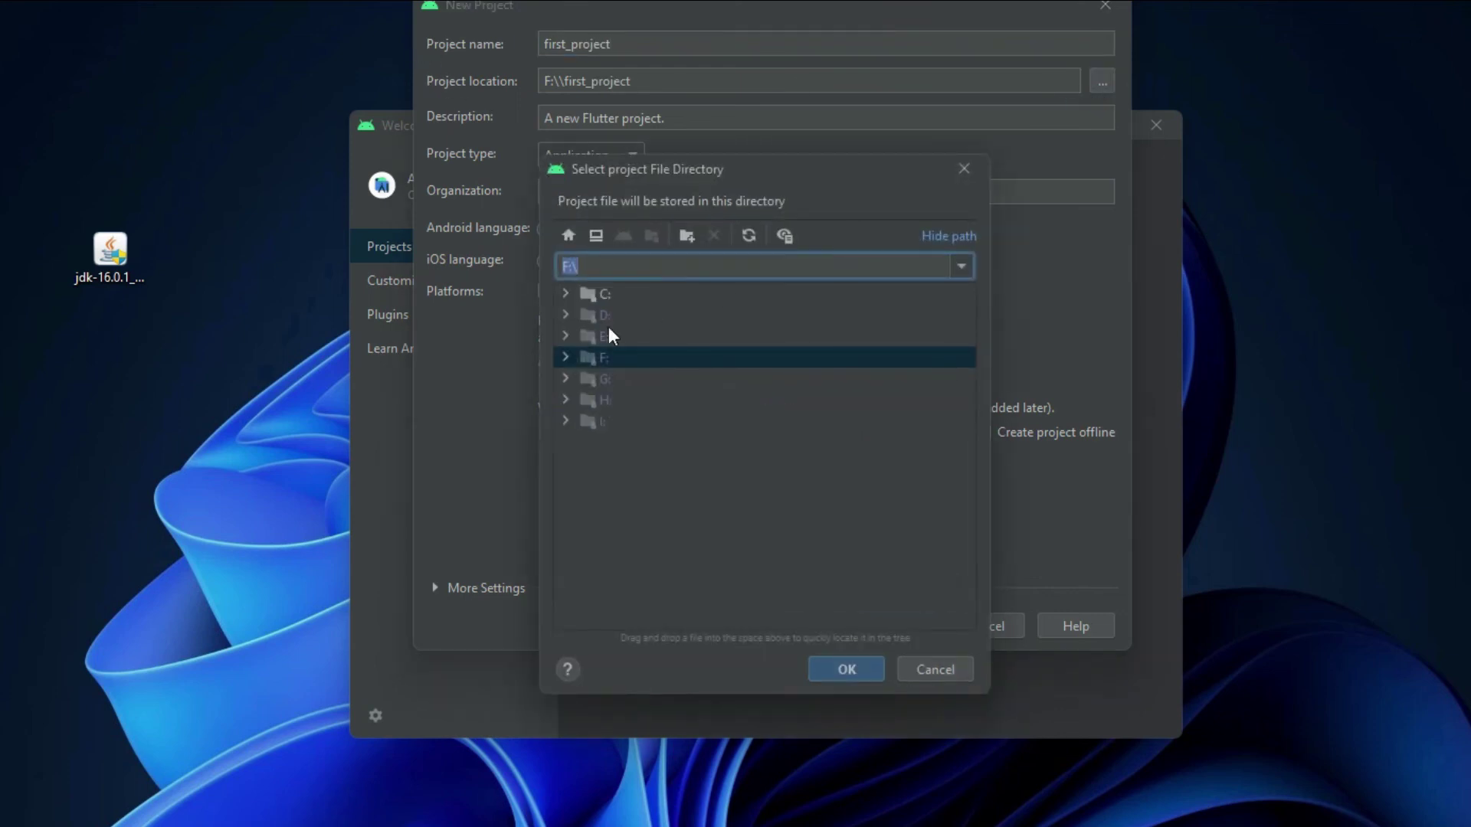
click(567, 358)
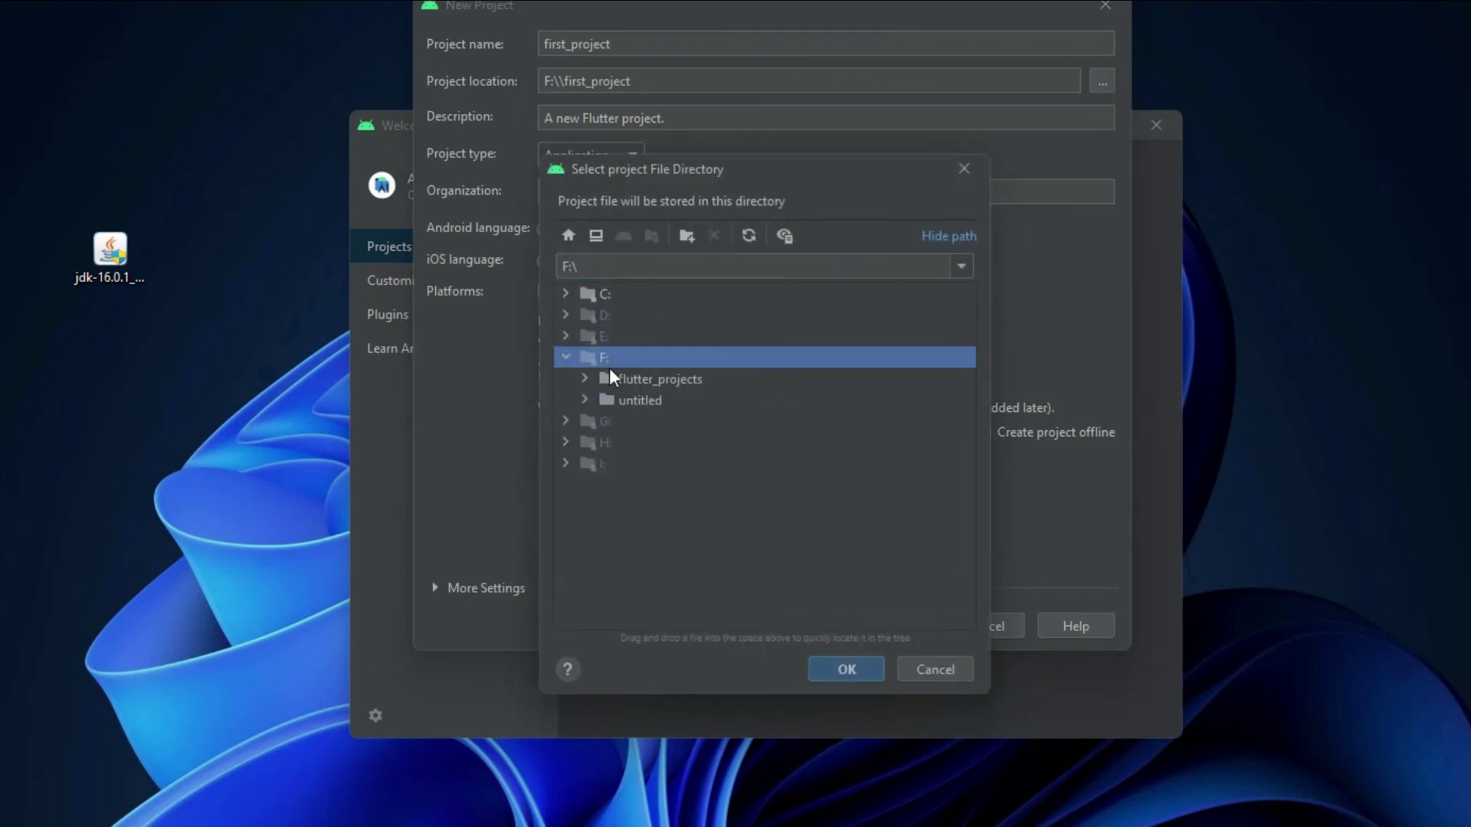
click(624, 380)
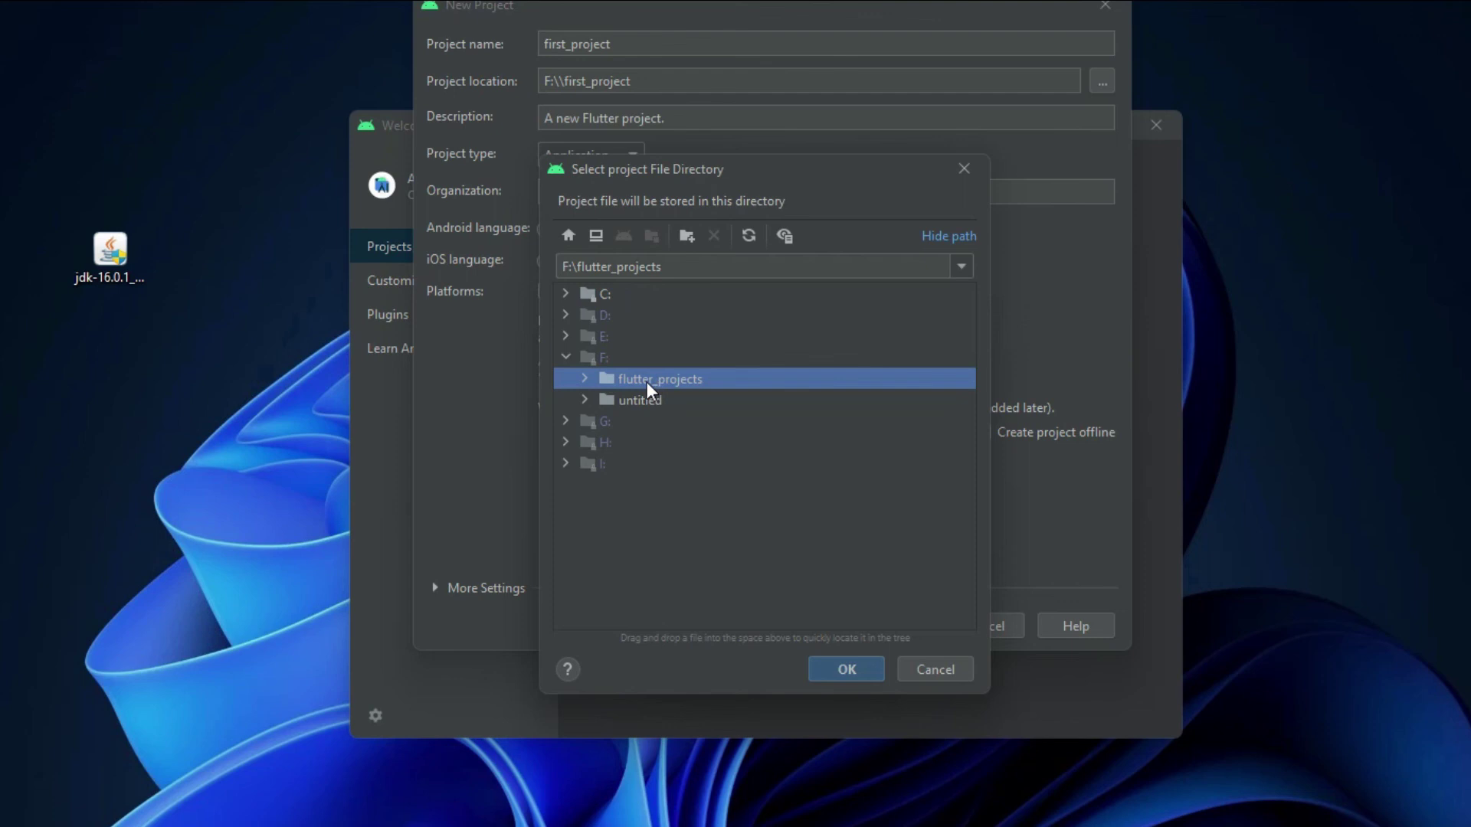
click(600, 357)
right_click(632, 357)
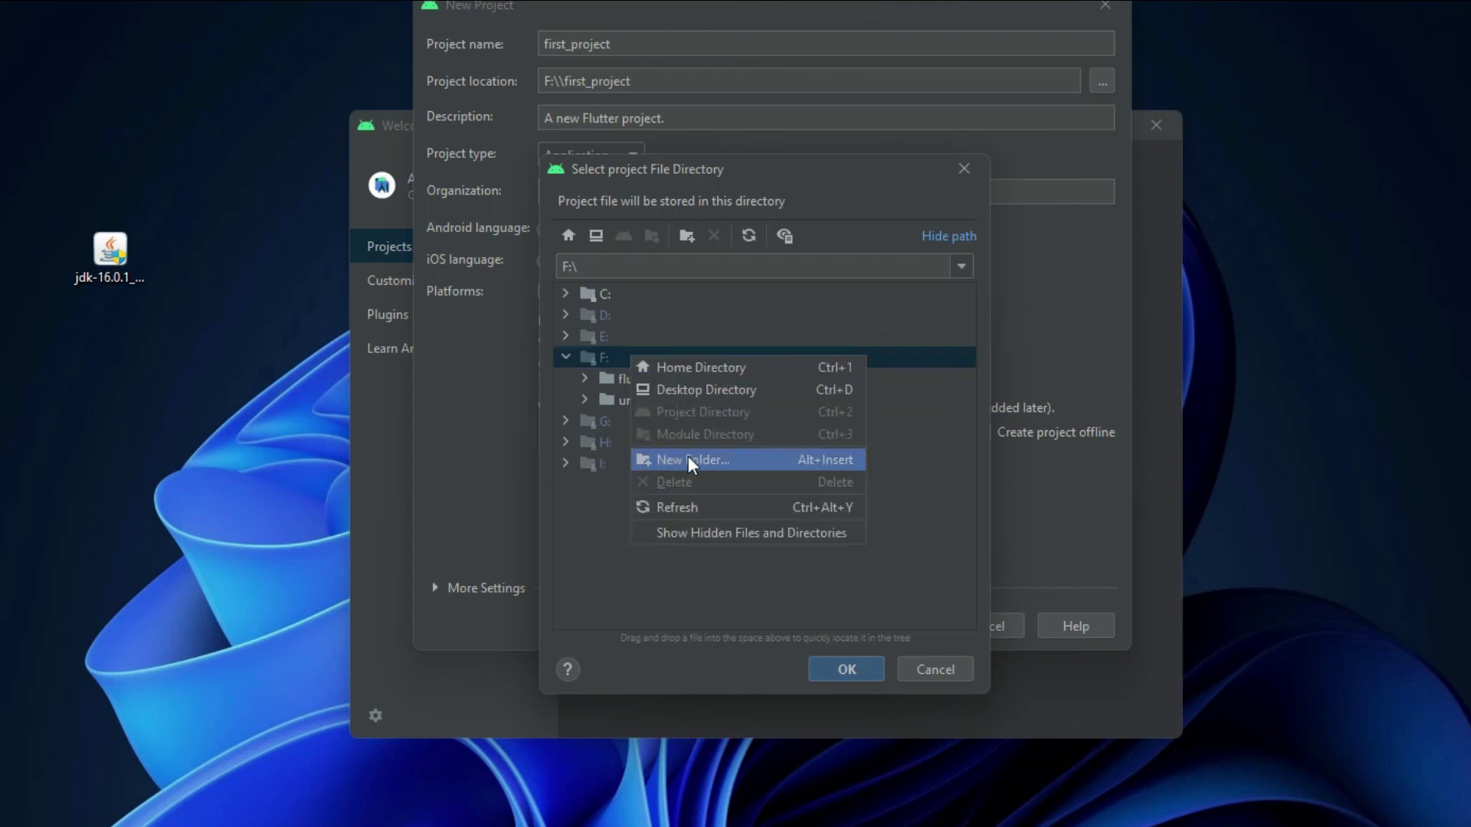
click(885, 356)
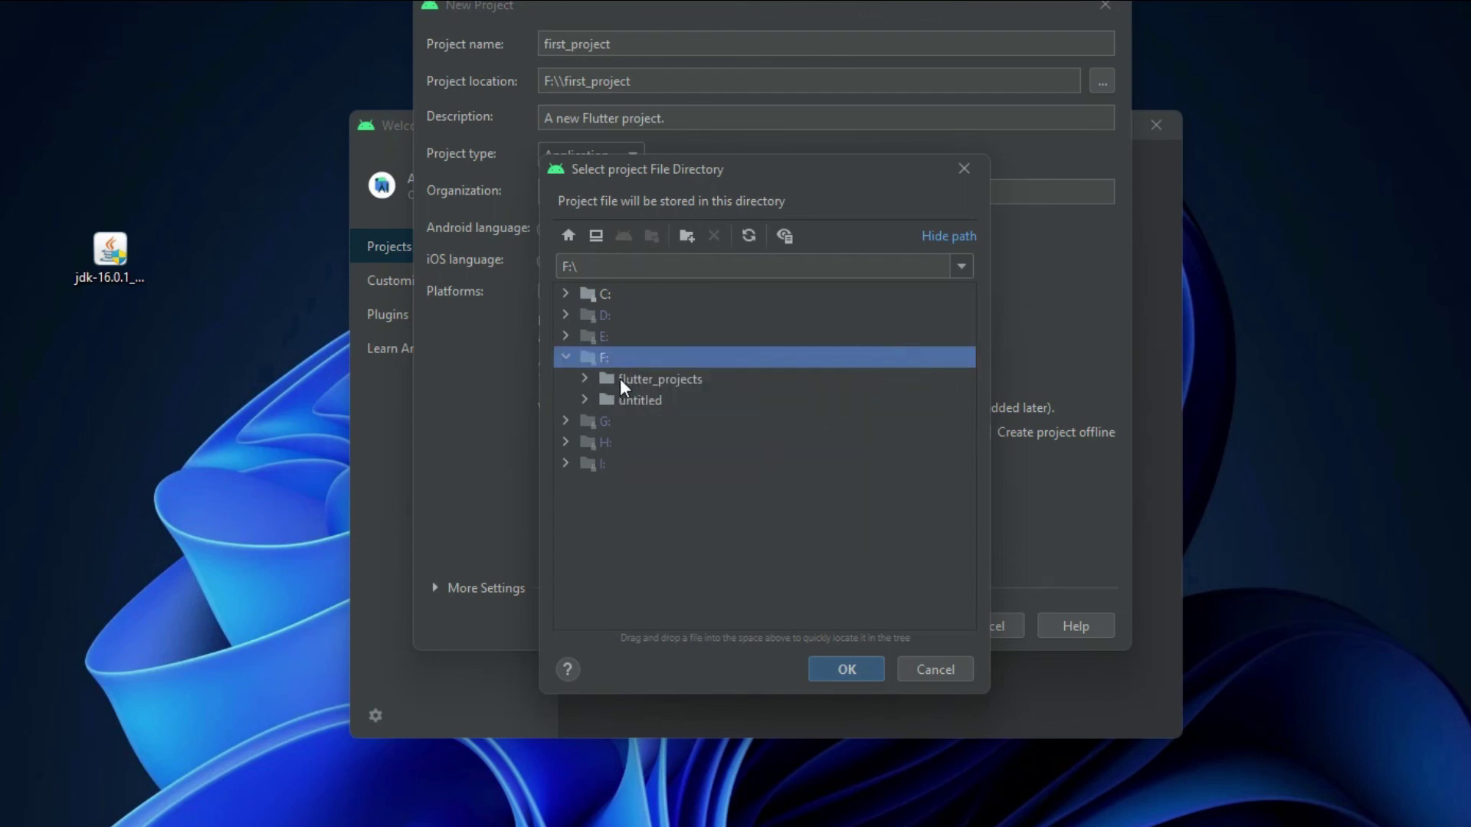
click(633, 379)
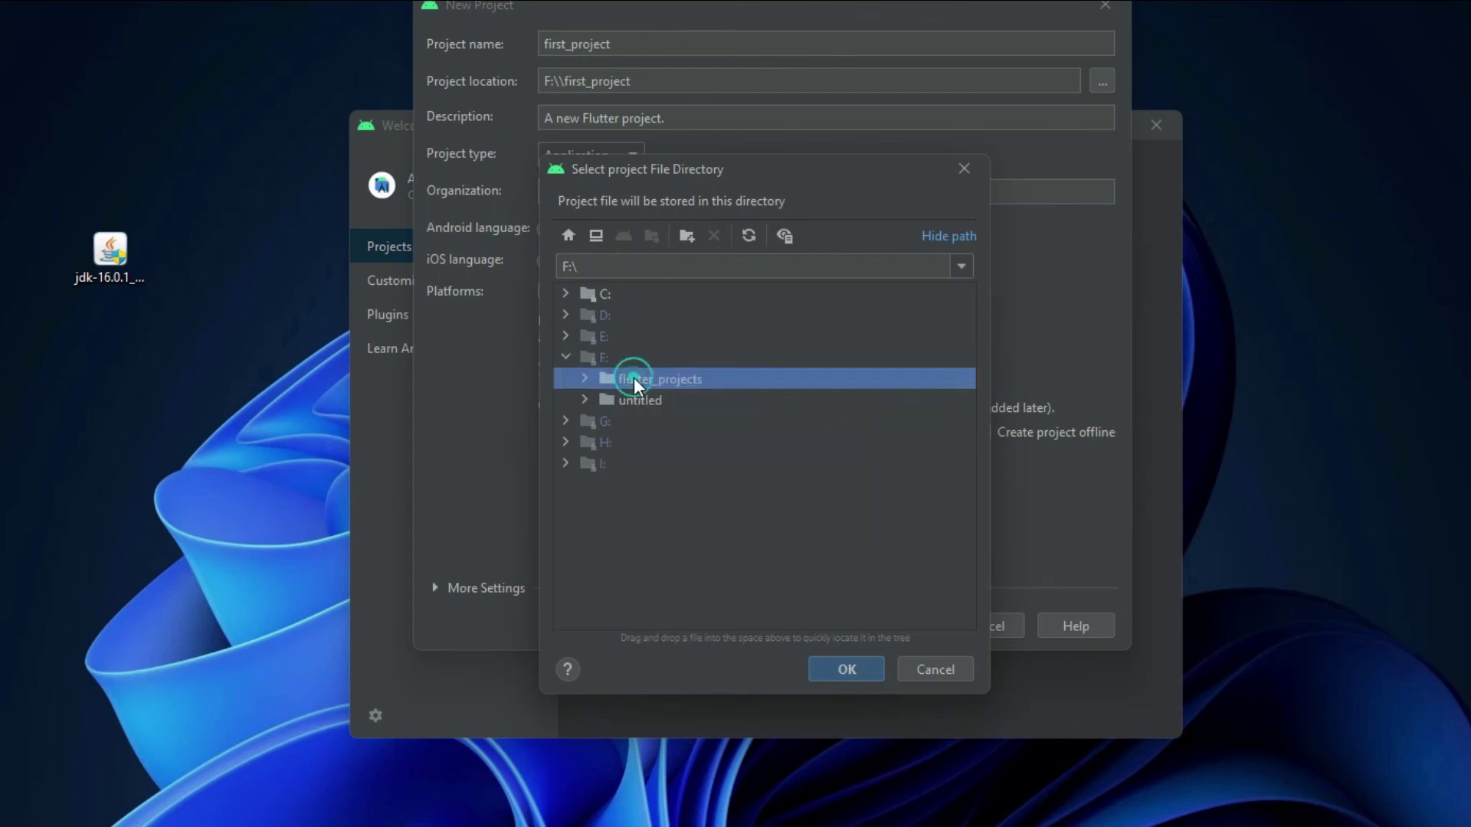
click(844, 669)
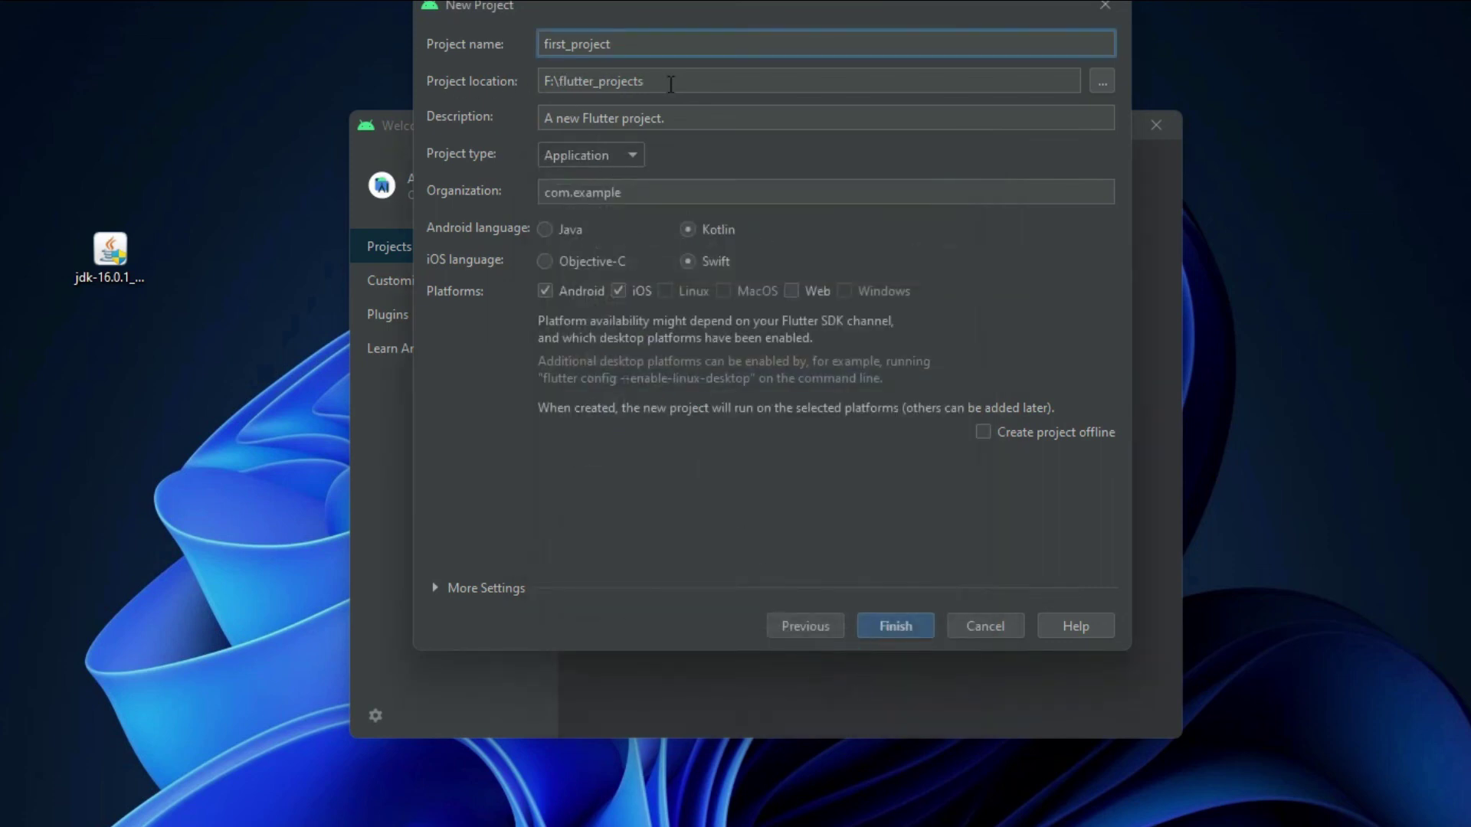
Step: Create the project, keeping the default description and platform settings
triple_click(695, 118)
click(700, 118)
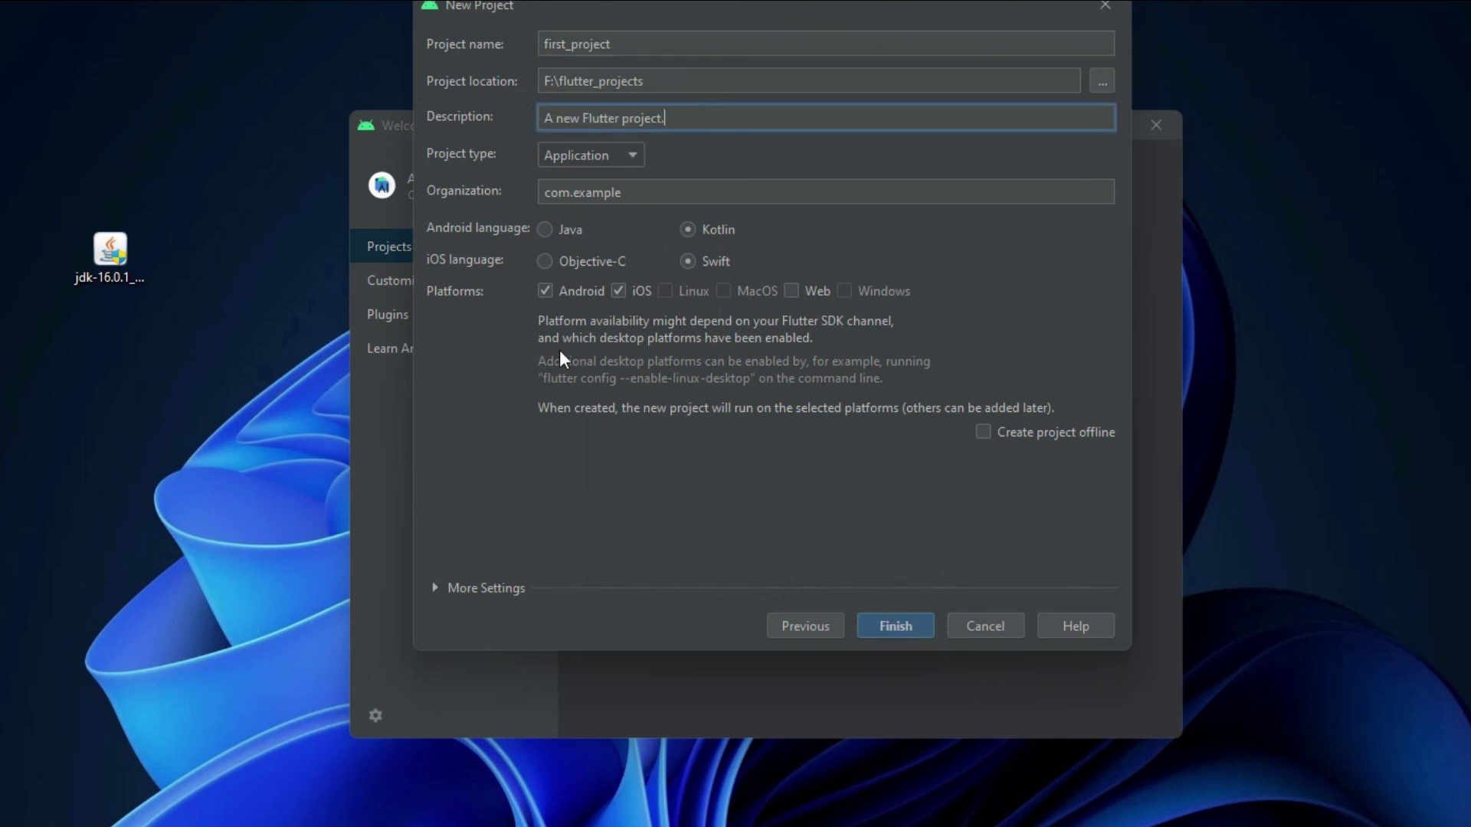
click(902, 625)
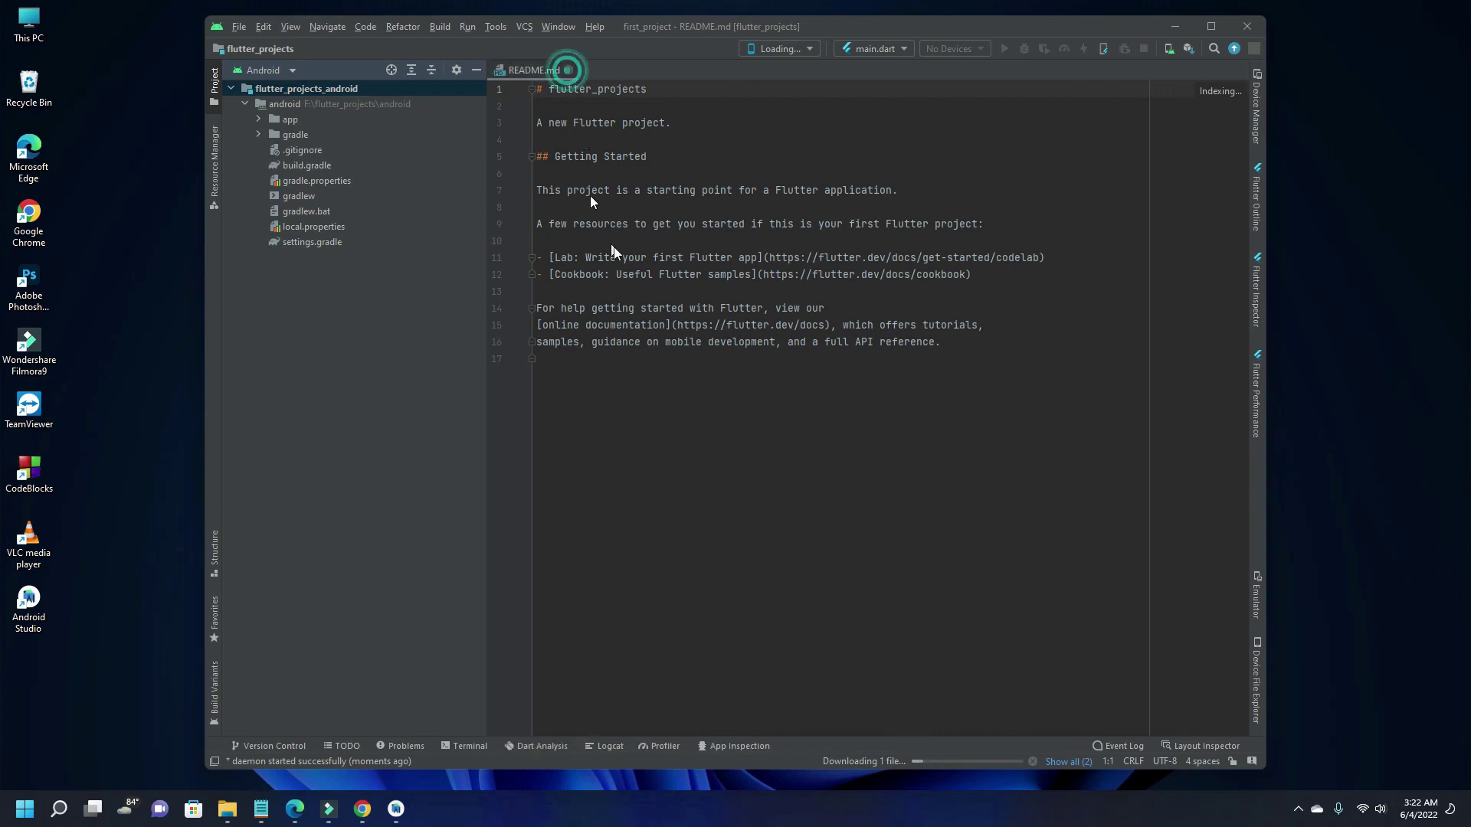
Step: Close README.md and select main.dart in the project's lib folder
click(568, 70)
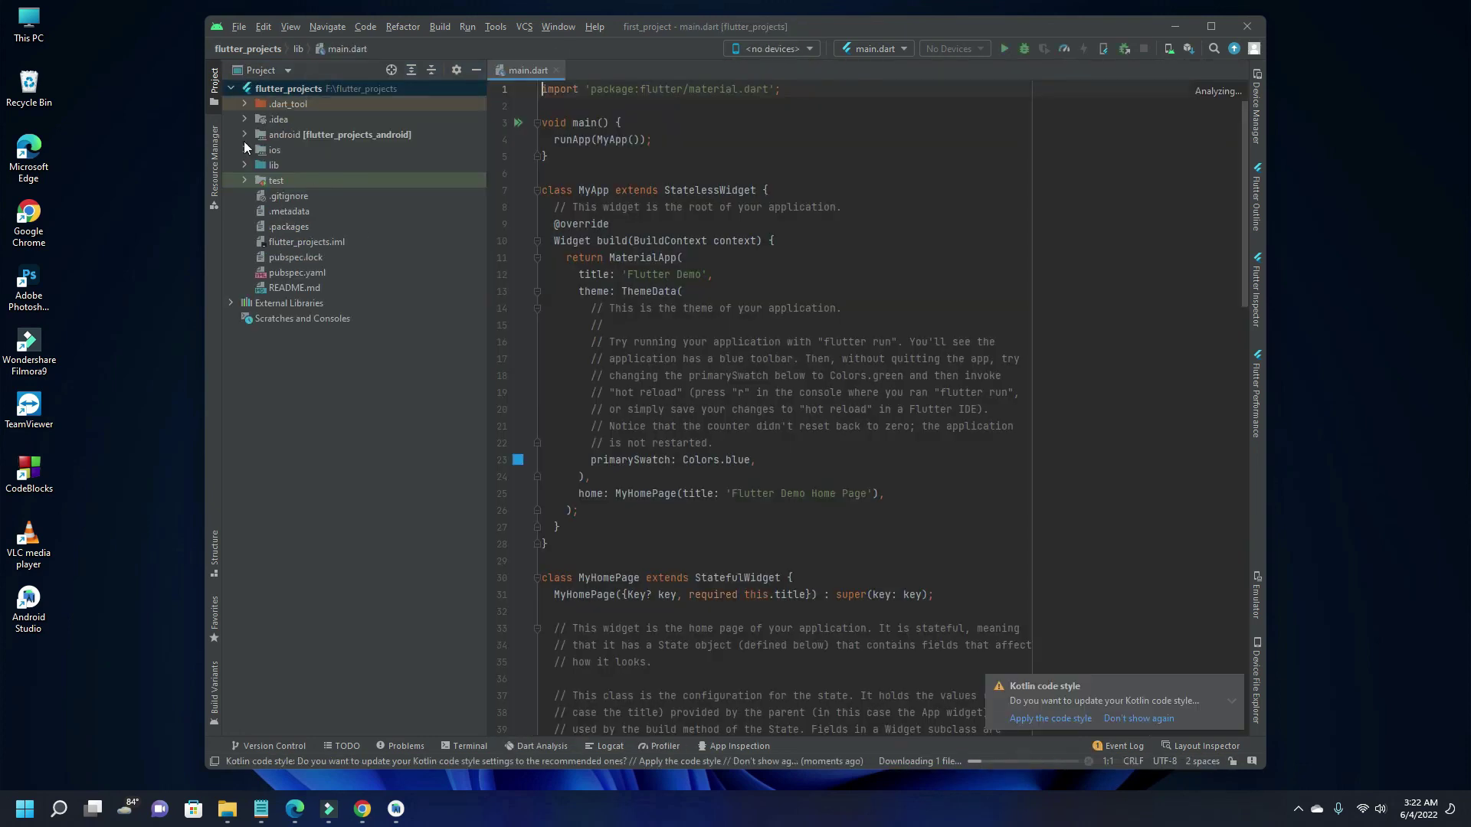
click(245, 165)
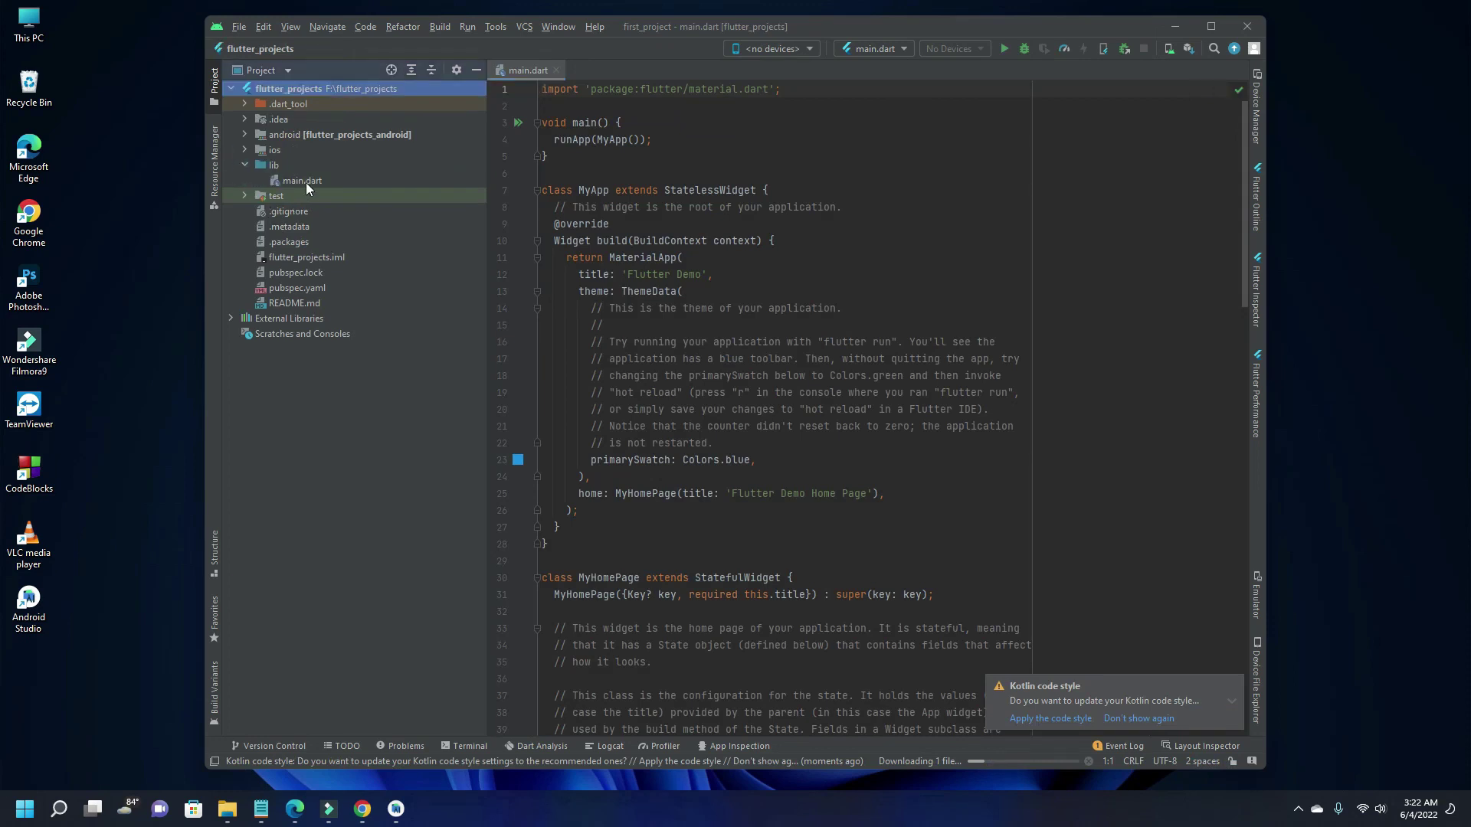
click(314, 181)
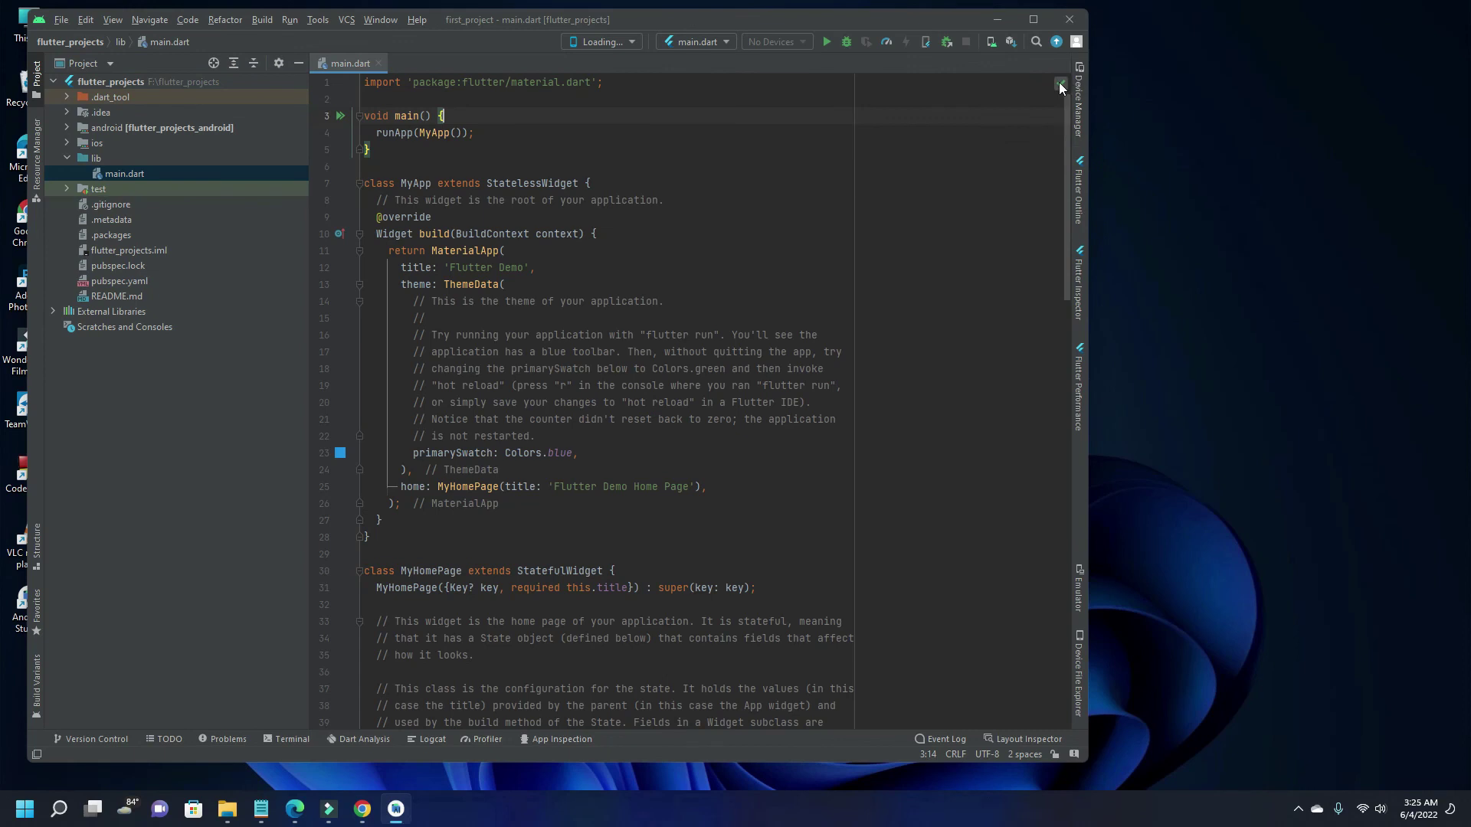
Step: Choose Chrome (web) as the target device and run main.dart
mouse_move(1060, 84)
click(567, 134)
click(622, 43)
click(568, 62)
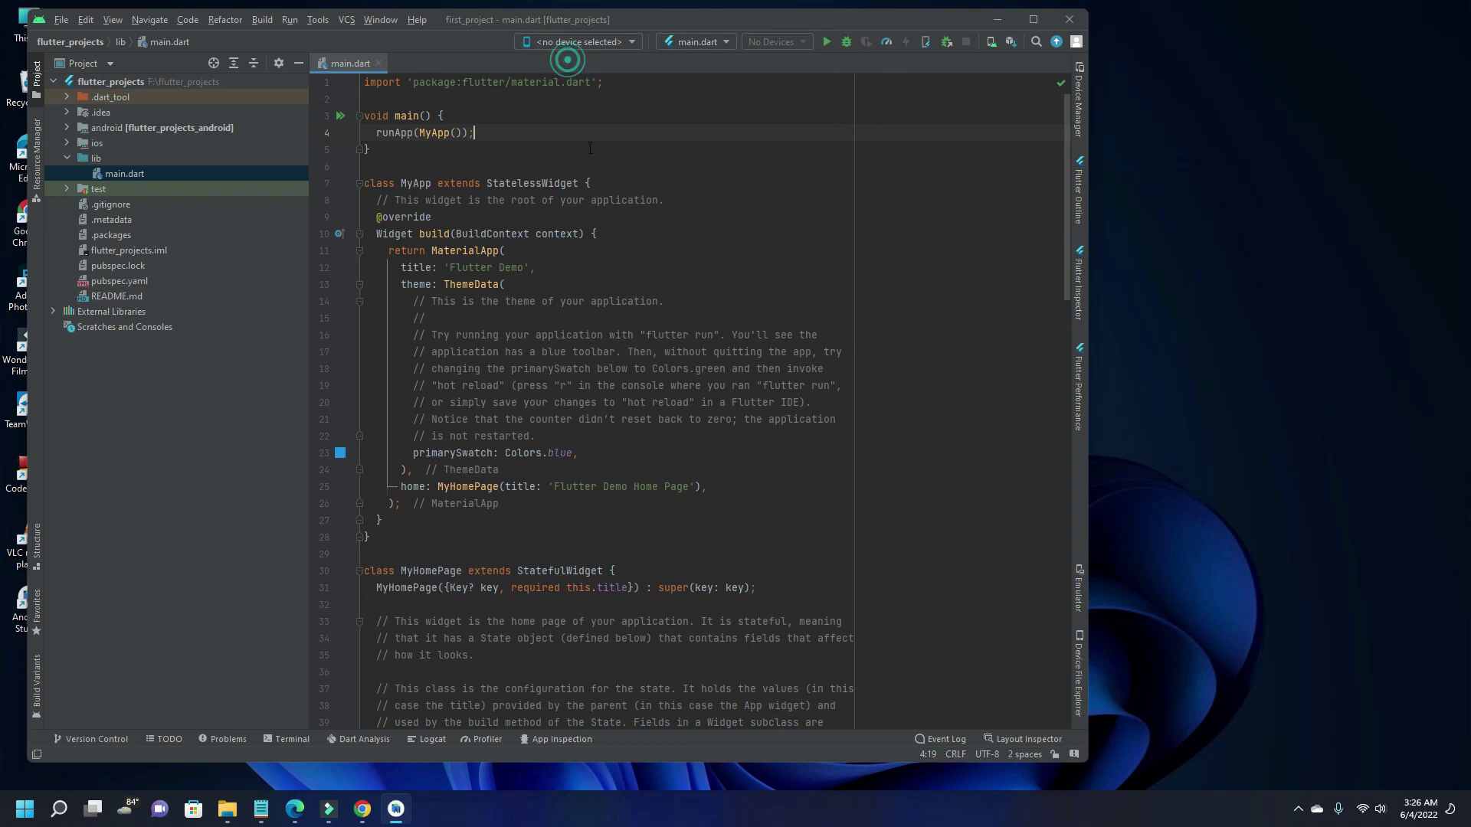
click(826, 41)
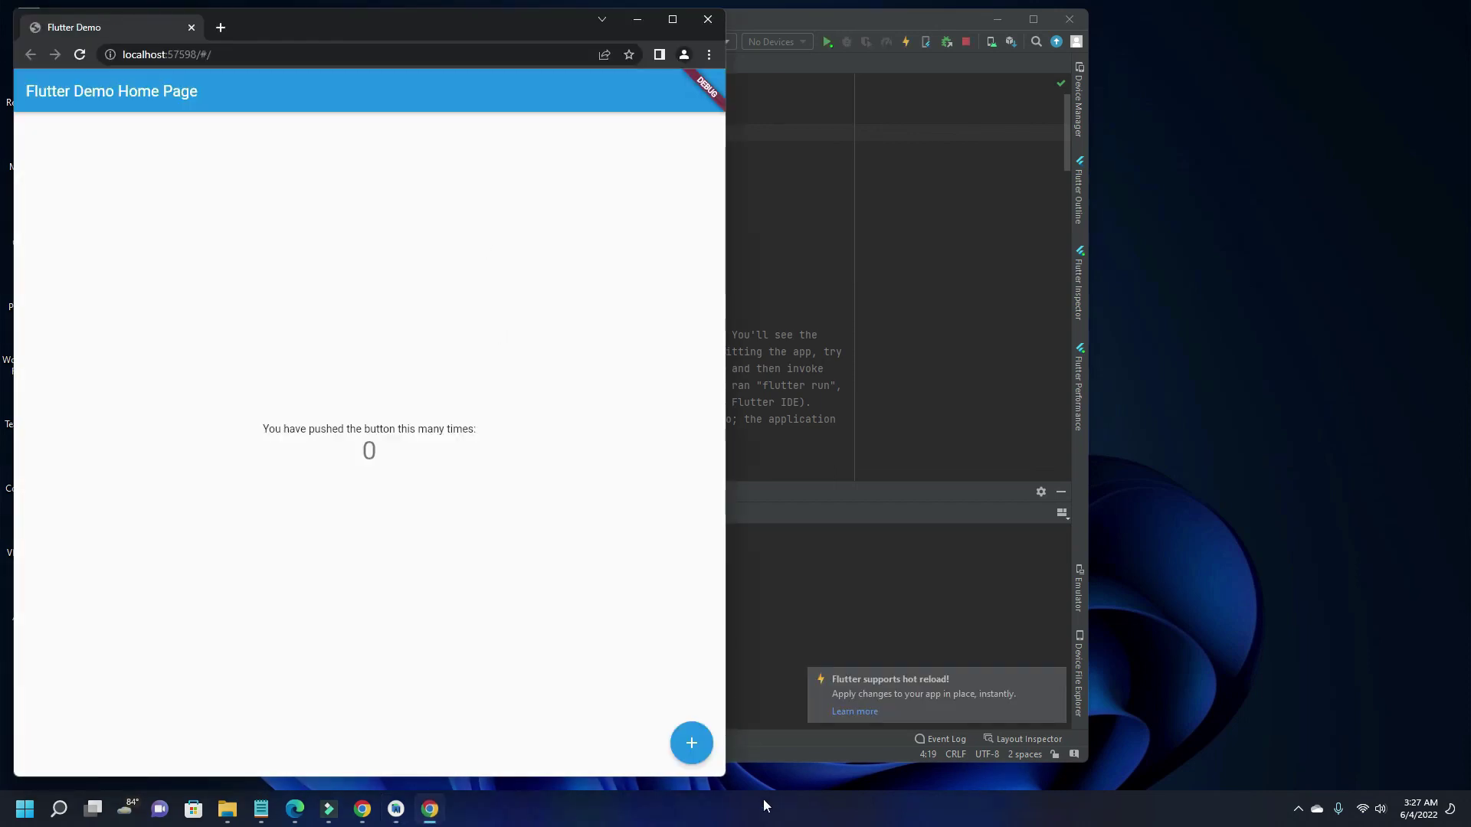
Step: Test the Flutter demo page by incrementing its counter to 19, and move the browser window aside to uncover the code
click(694, 742)
click(694, 741)
click(694, 742)
click(694, 742)
click(694, 741)
click(694, 742)
click(694, 741)
click(694, 741)
click(694, 742)
drag(452, 26, 845, 25)
click(1084, 742)
click(1084, 742)
click(1085, 742)
click(1084, 742)
click(1085, 741)
click(1085, 741)
click(1085, 741)
click(1085, 741)
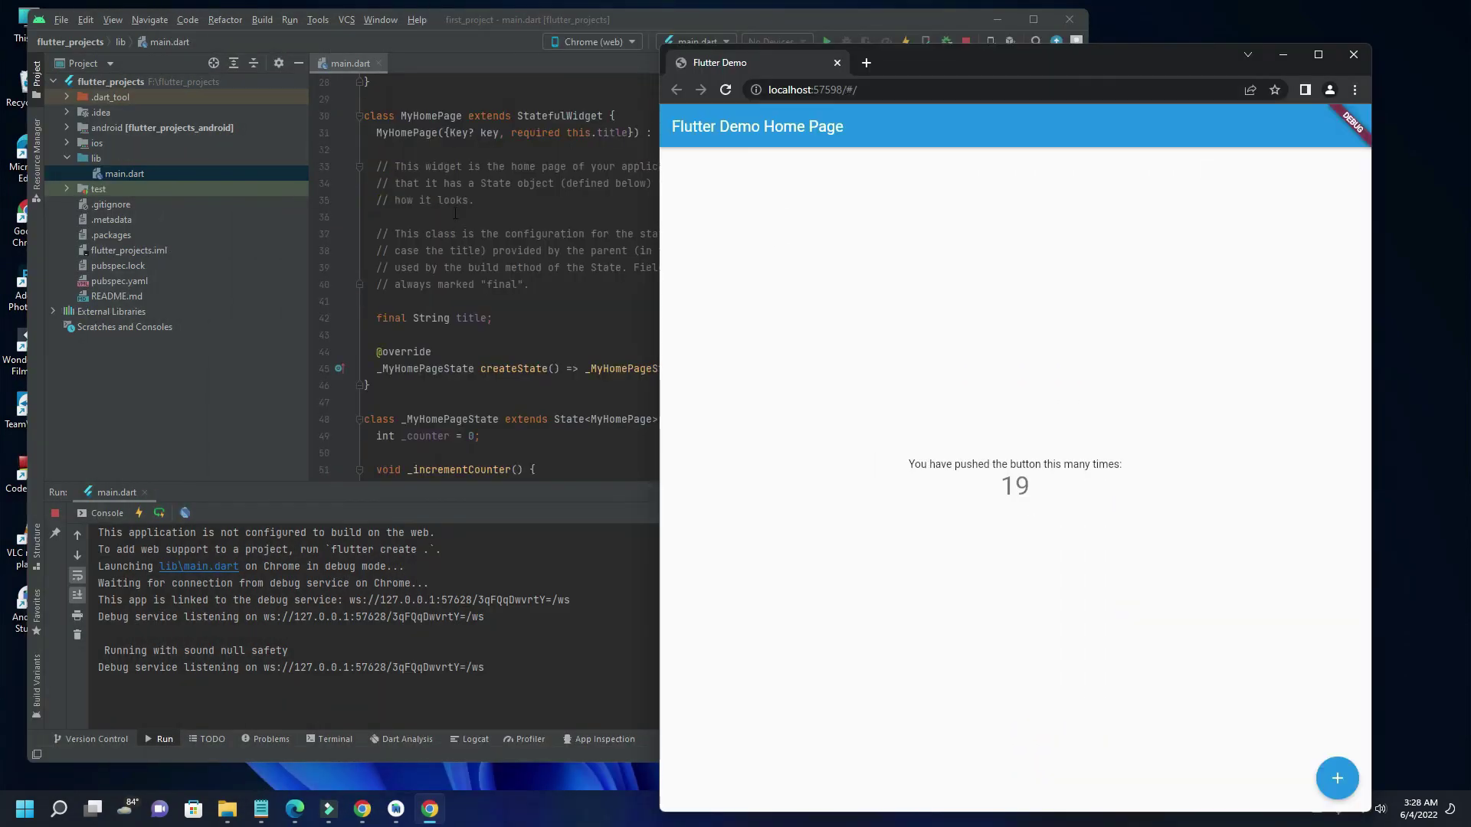
scroll(455, 213, up, 9)
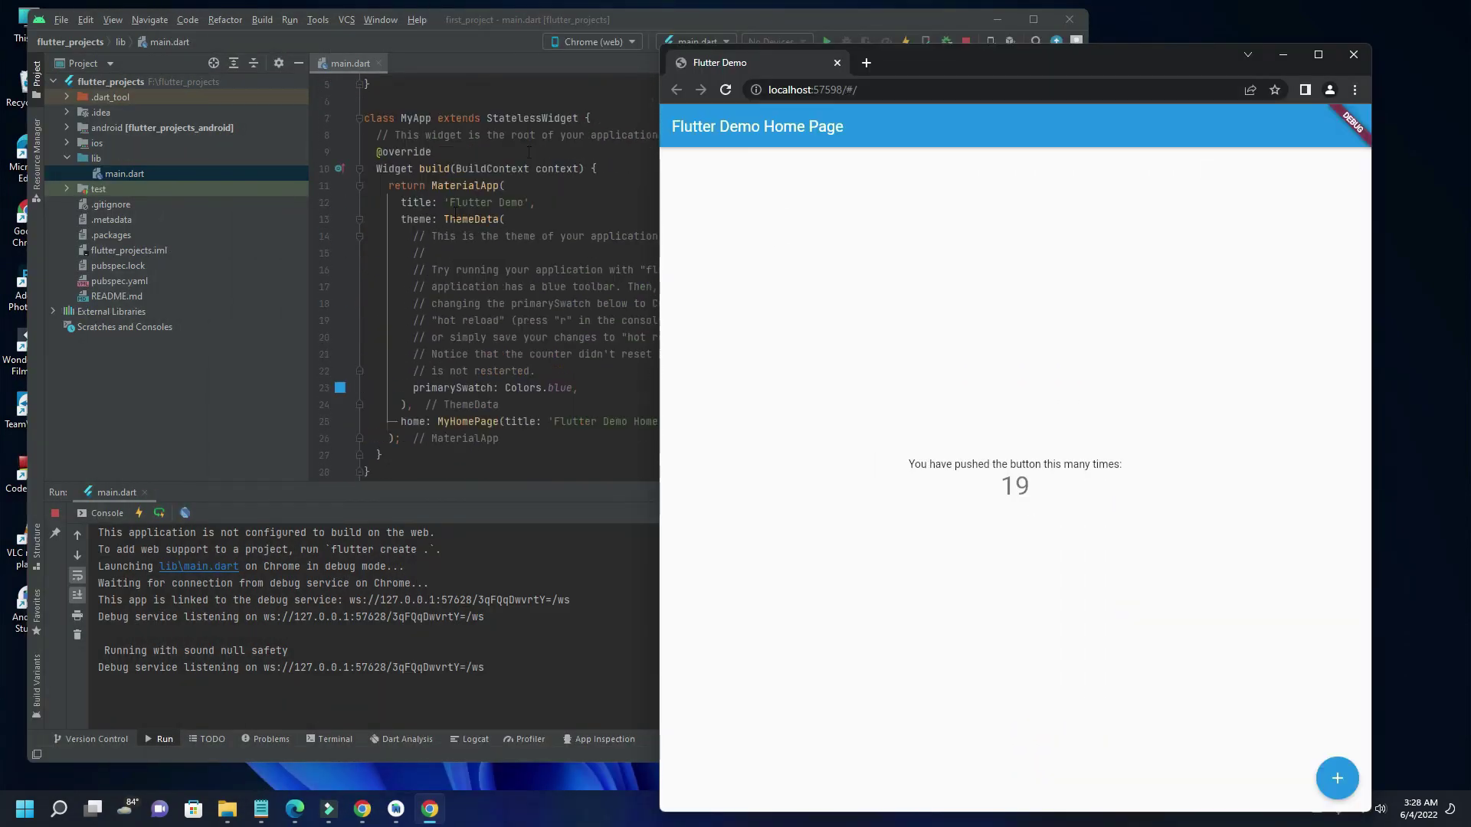